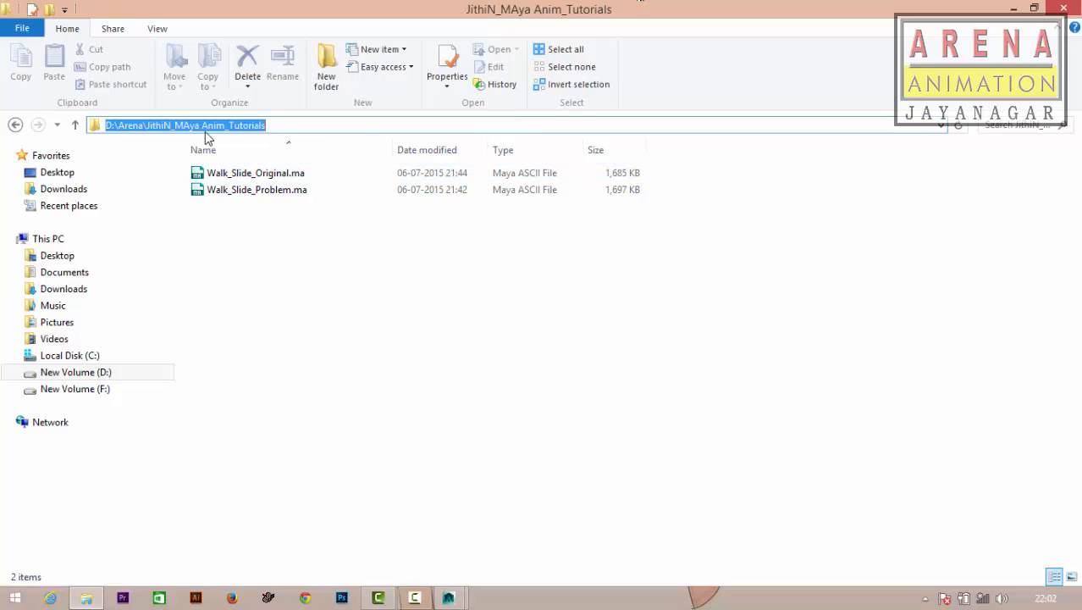
Switch to Maya and open the scene Walk_Slide_Problem.ma from the animation tutorials folder under D:\Arena.
click(449, 598)
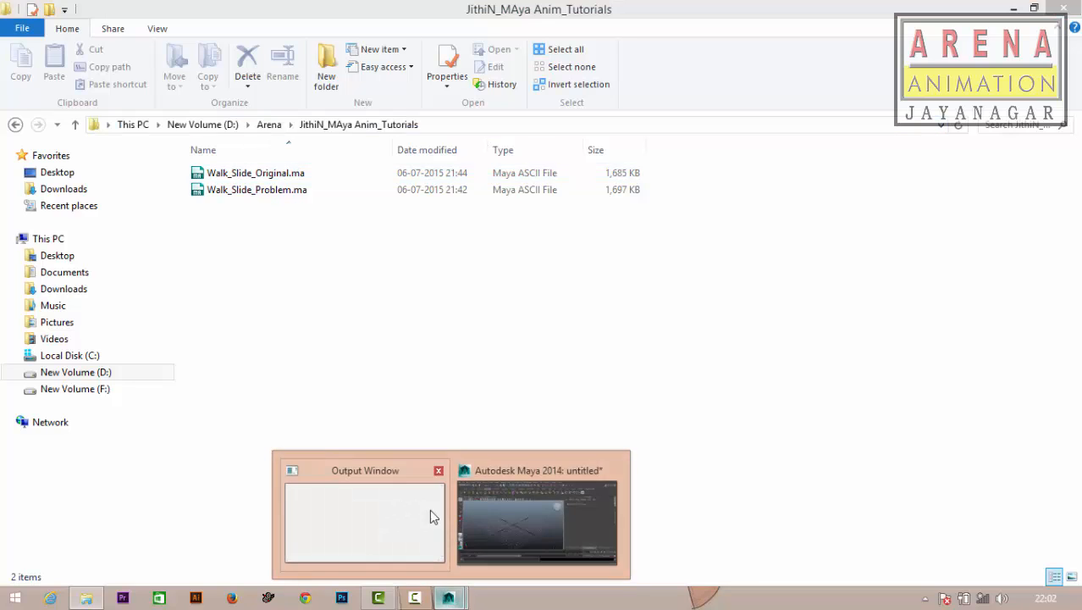
click(535, 508)
click(14, 25)
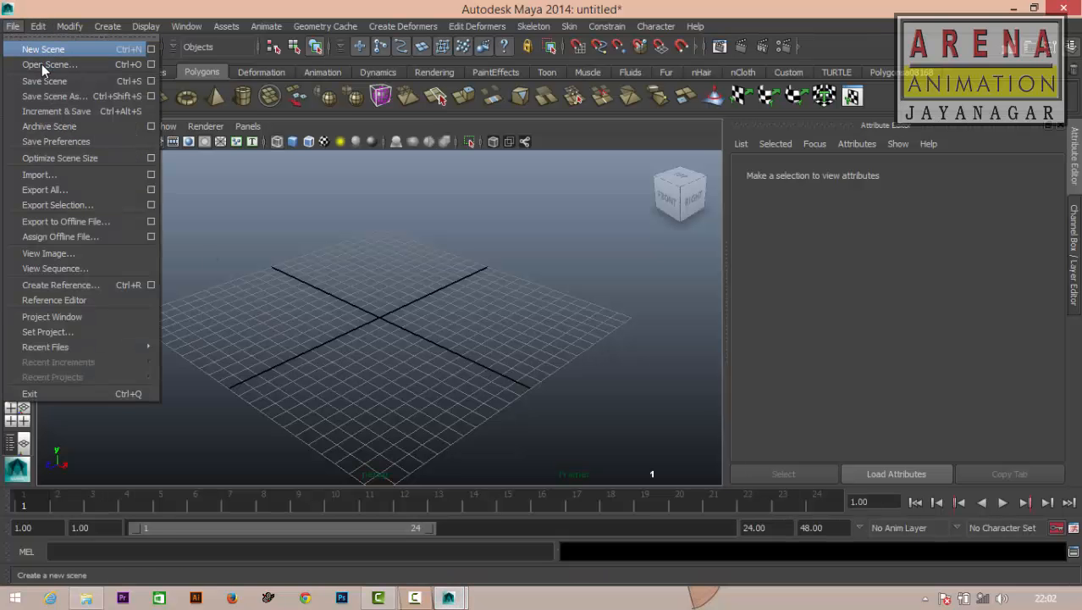
key(Escape)
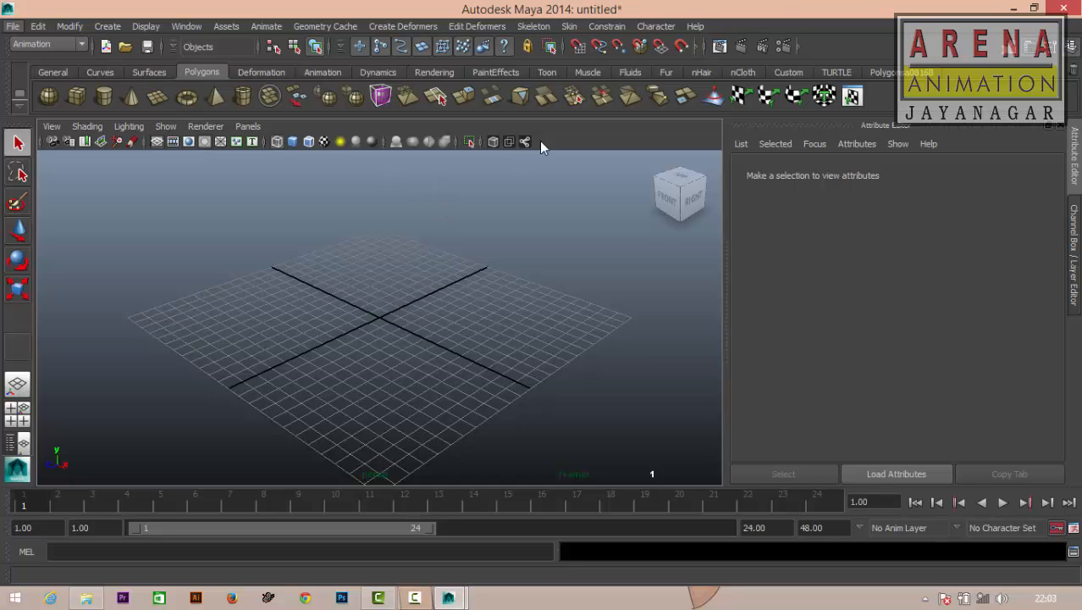
key(ctrl+o)
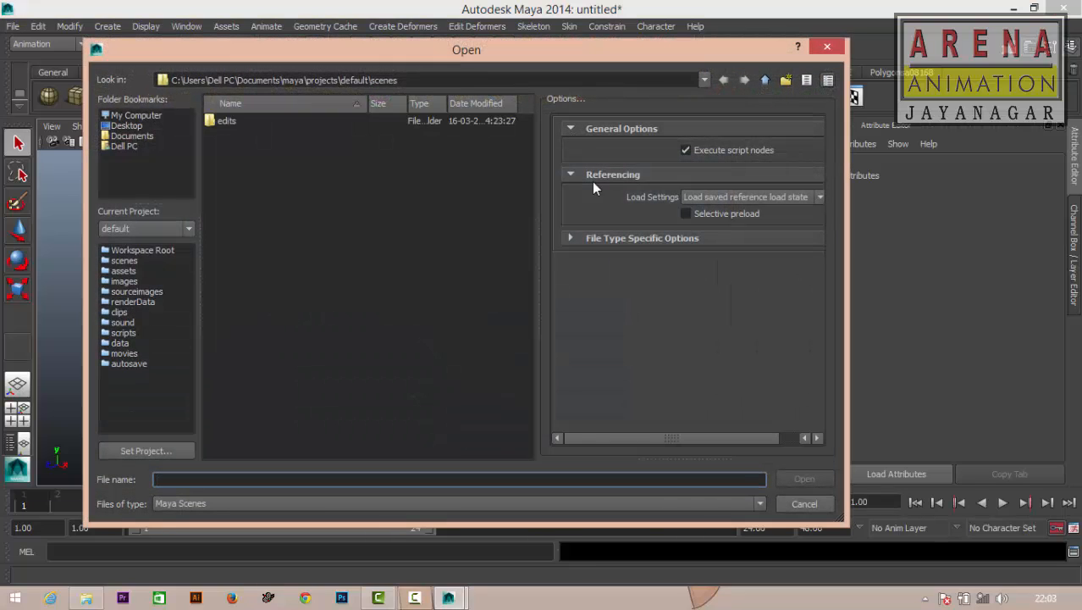
text(D:\Arena\JithN_MAya Anim_Tutorials)
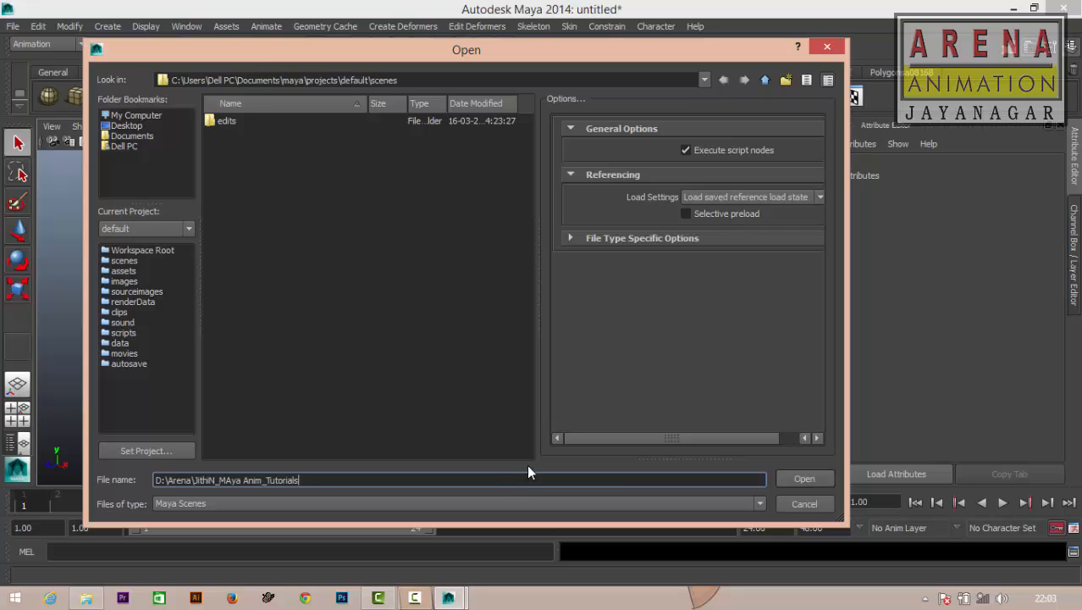
click(804, 480)
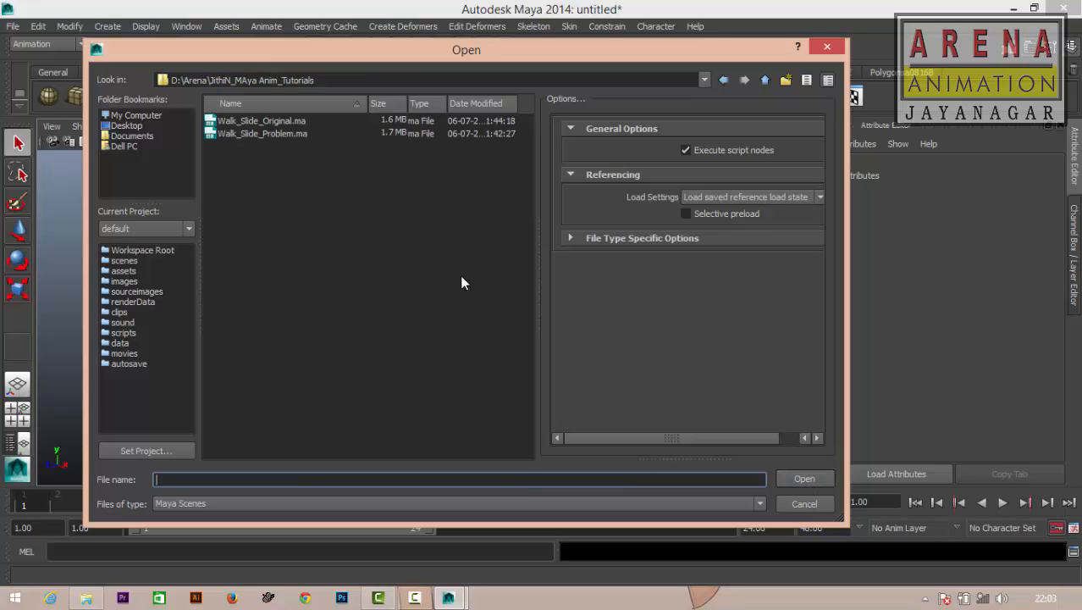
double_click(296, 135)
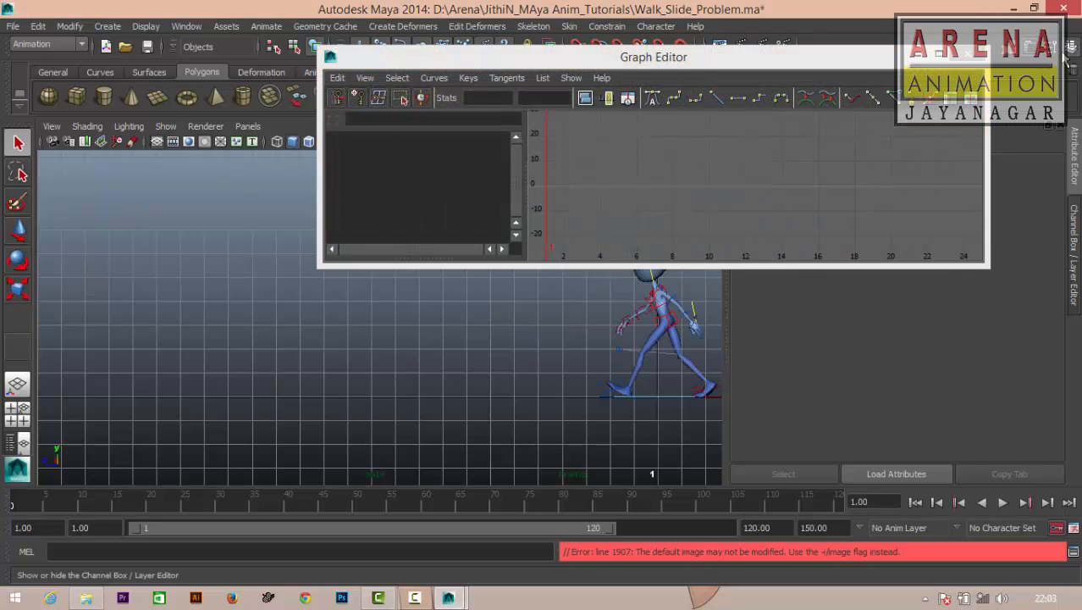
Show the Channel Box / Layer Editor and minimize the Graph Editor, keeping the timeline at frame 1.
click(1028, 46)
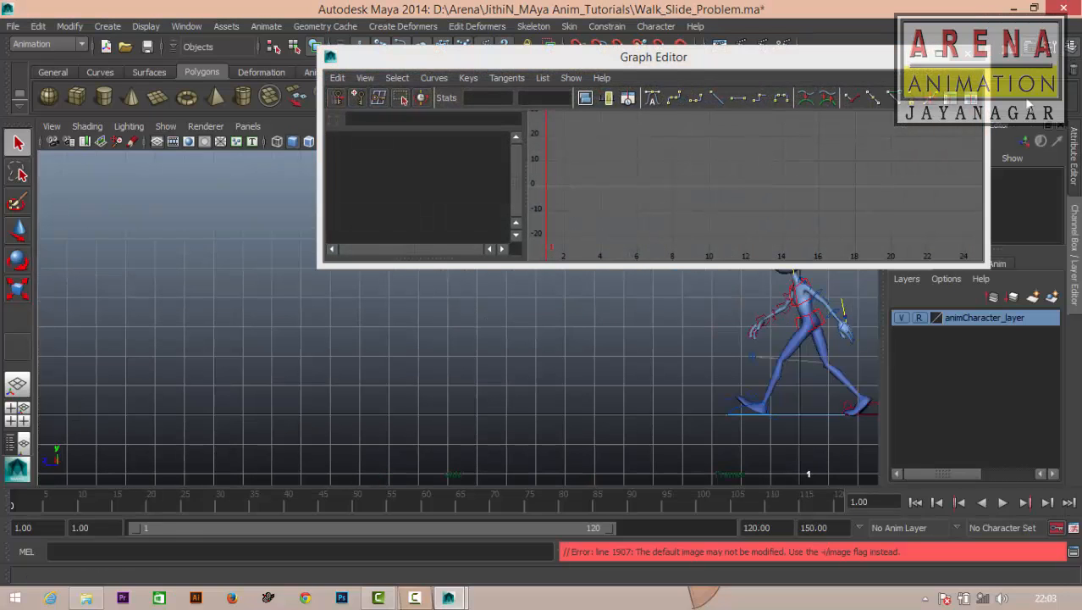
click(923, 57)
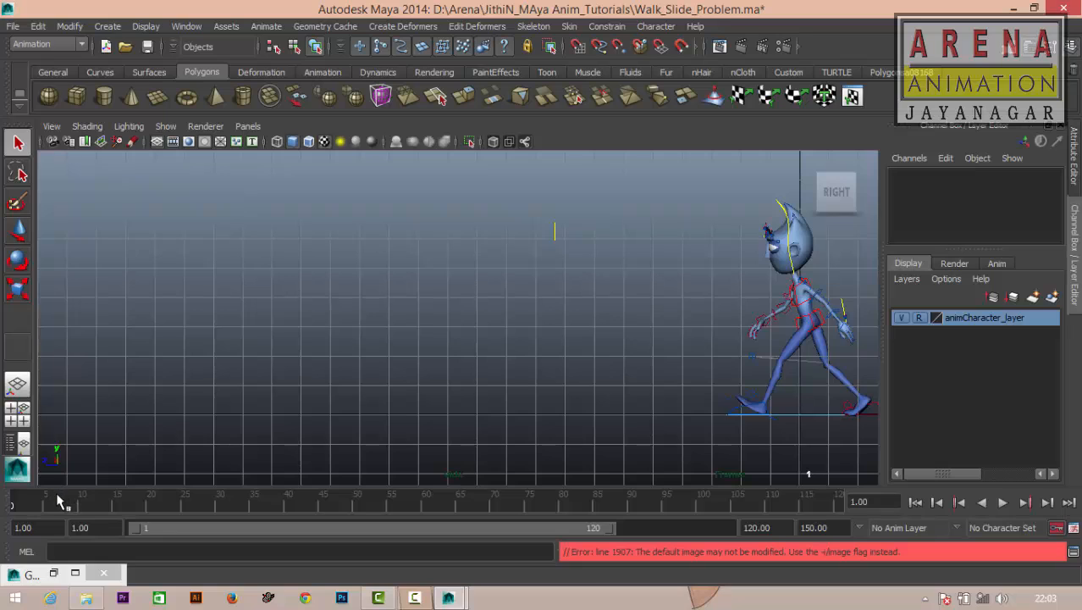
drag(24, 498, 12, 499)
Switch to the perspective view and select the character's global control cc_global01.
key(space)
drag(475, 462, 495, 408)
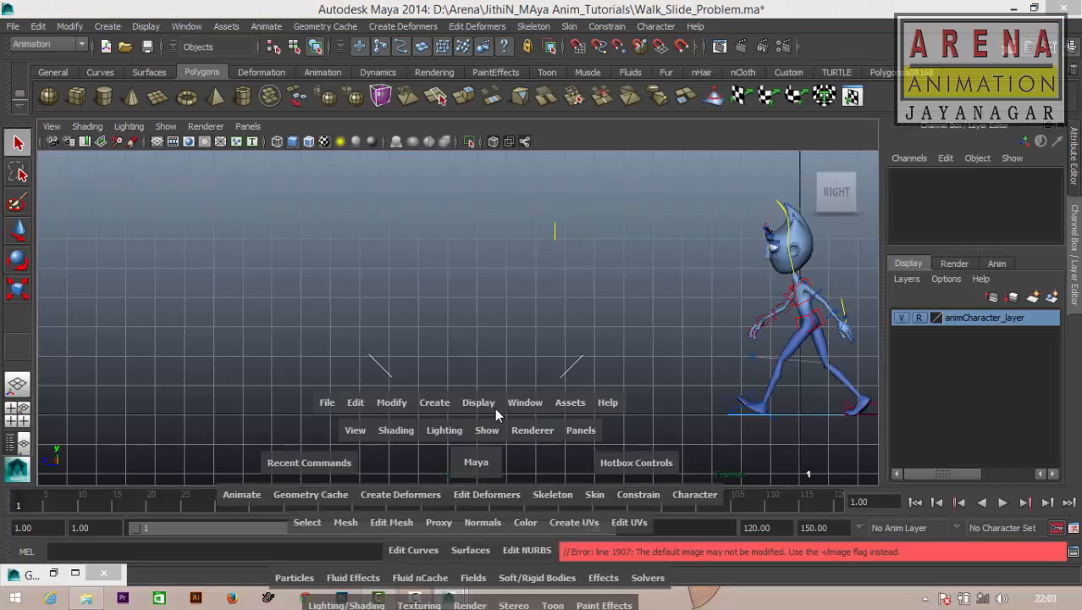
alt+right_drag(377, 378, 390, 424)
click(358, 407)
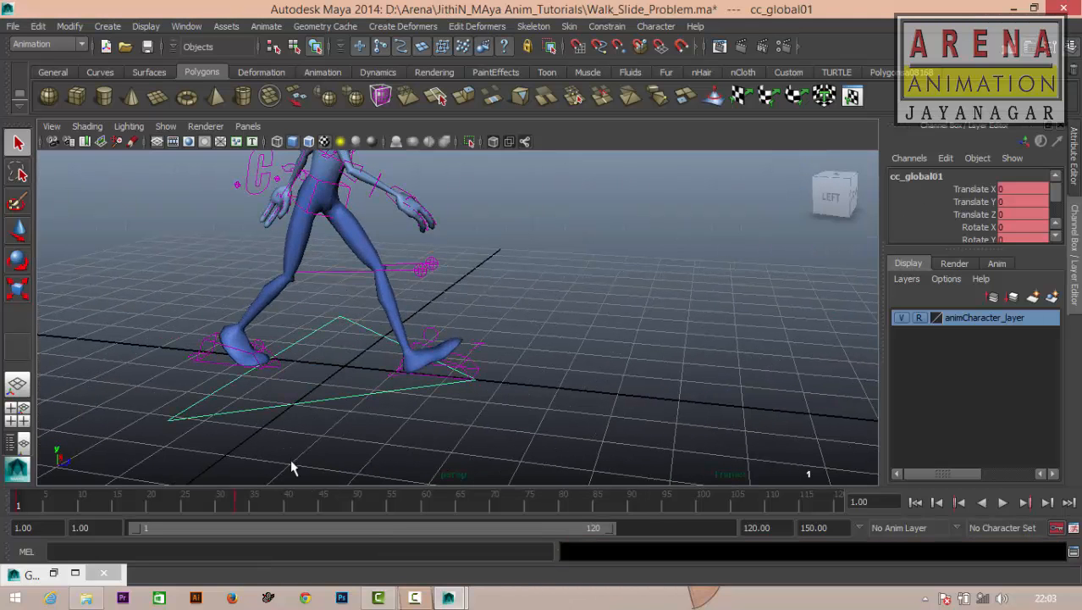
Frame the whole character in perspective, play the walk and return to frame 1 in a side-on view.
alt+right_drag(494, 420, 355, 373)
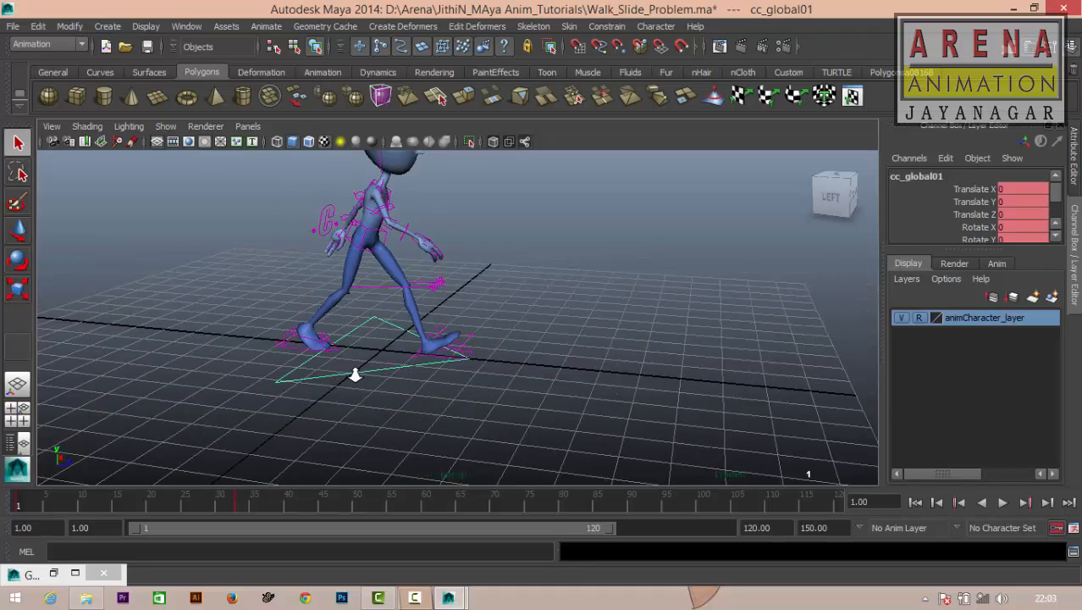
alt+middle_drag(464, 340, 473, 375)
alt+right_drag(474, 374, 433, 305)
alt+middle_drag(433, 305, 444, 354)
alt+drag(444, 354, 392, 347)
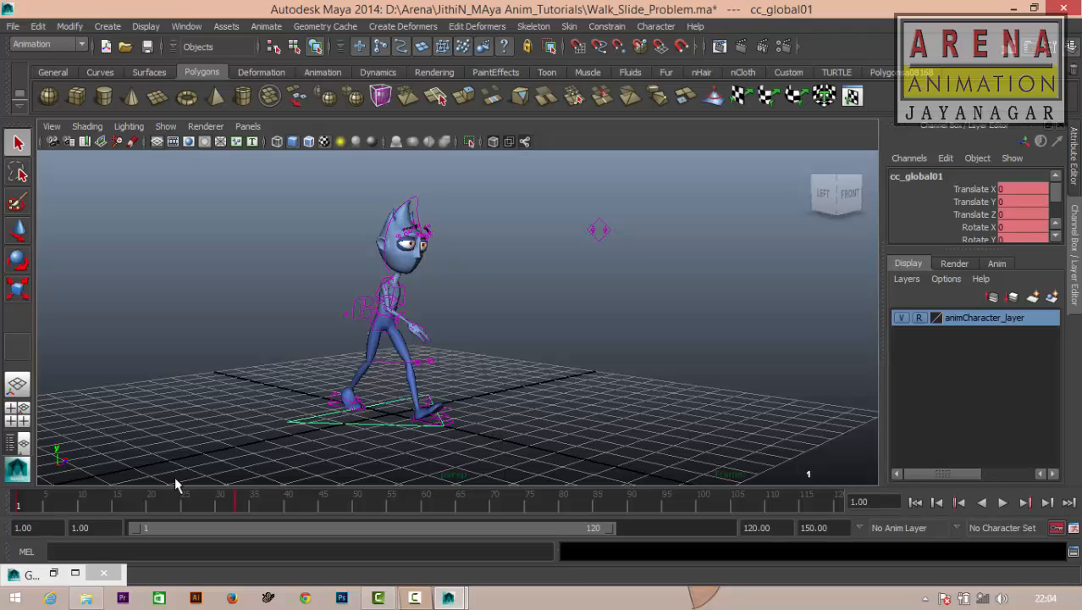
key(alt+v)
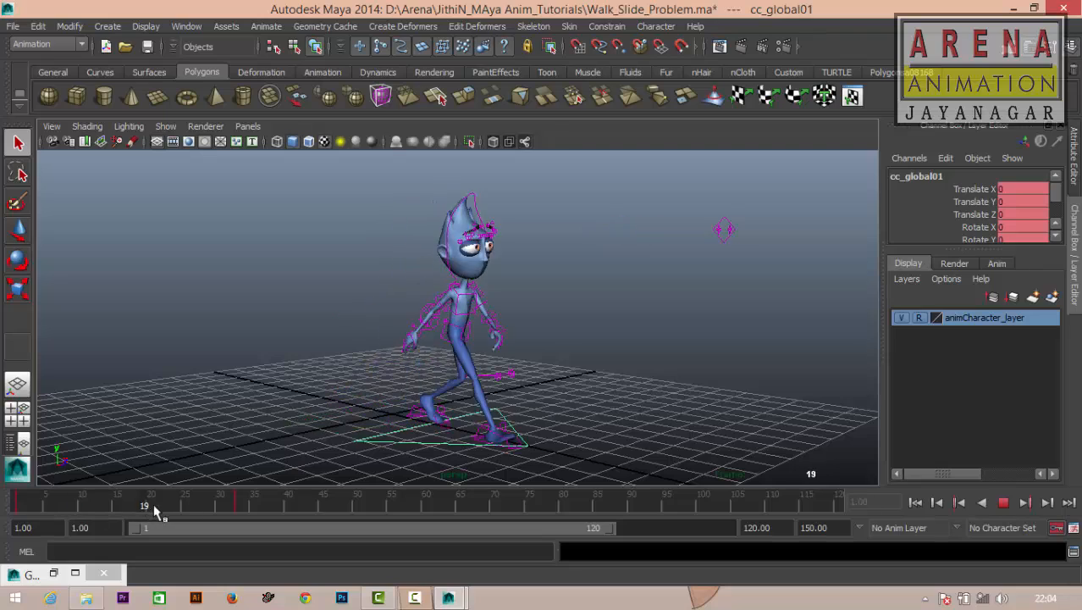
drag(155, 507, 7, 499)
alt+drag(451, 377, 395, 428)
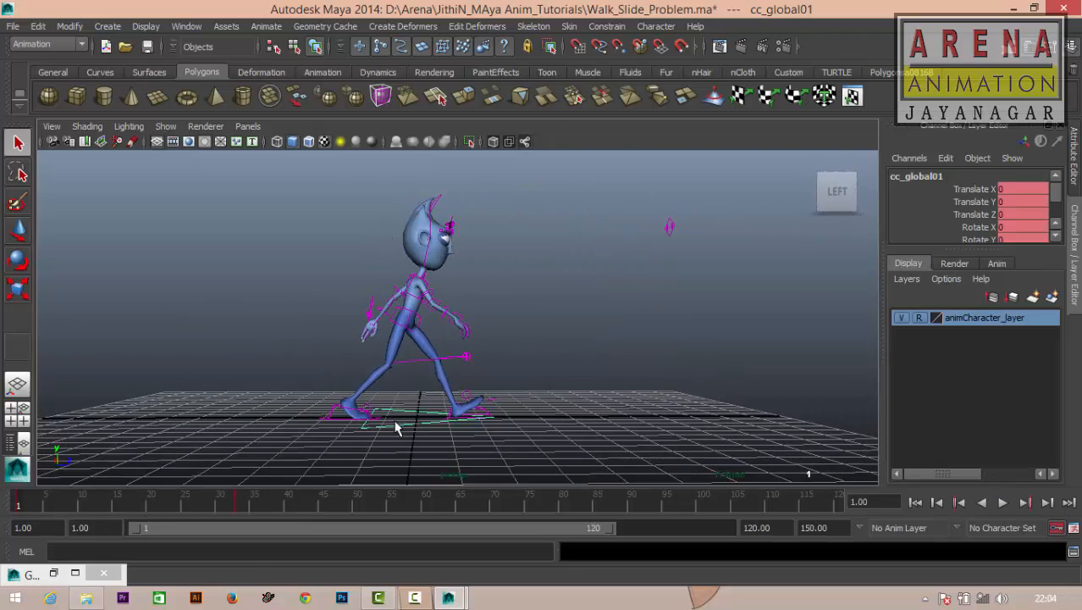
Open the Graph Editor and isolate and frame the Translate Z curve of cc_global01.
click(187, 26)
mouse_move(218, 79)
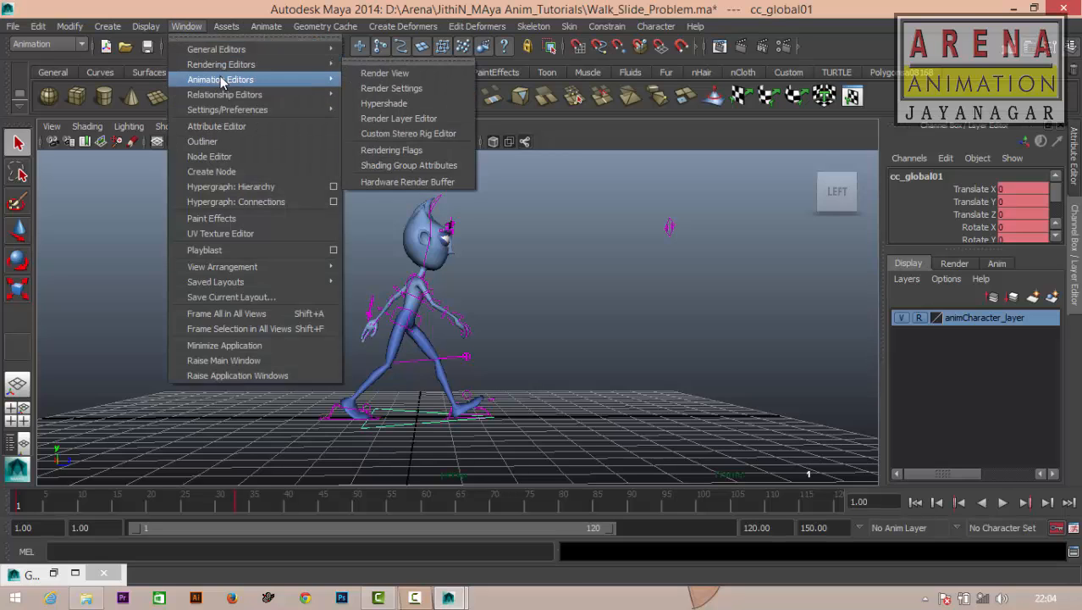
click(434, 86)
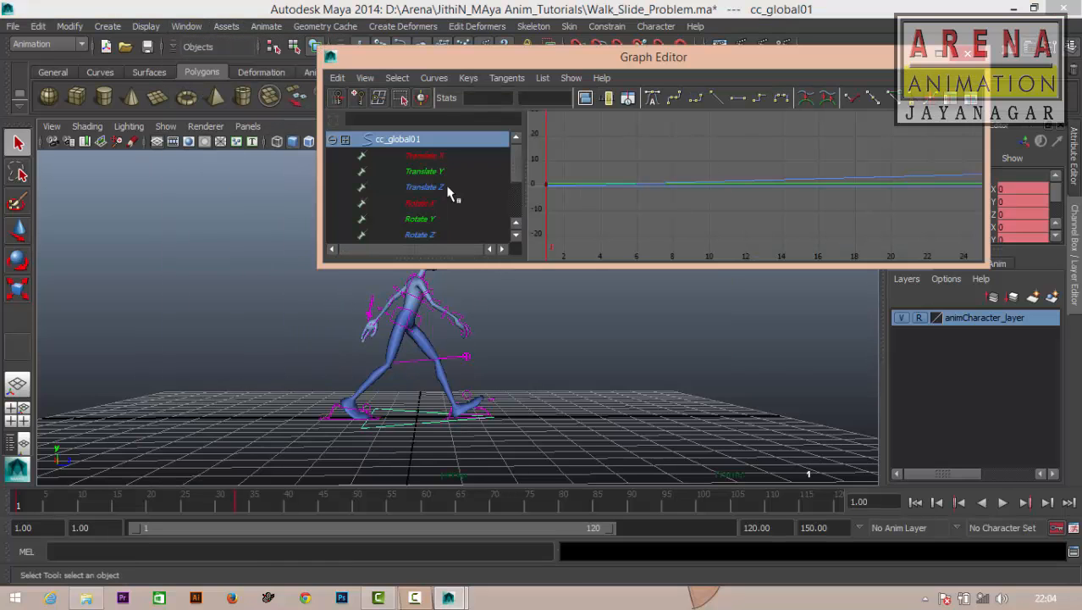
click(449, 193)
key(f)
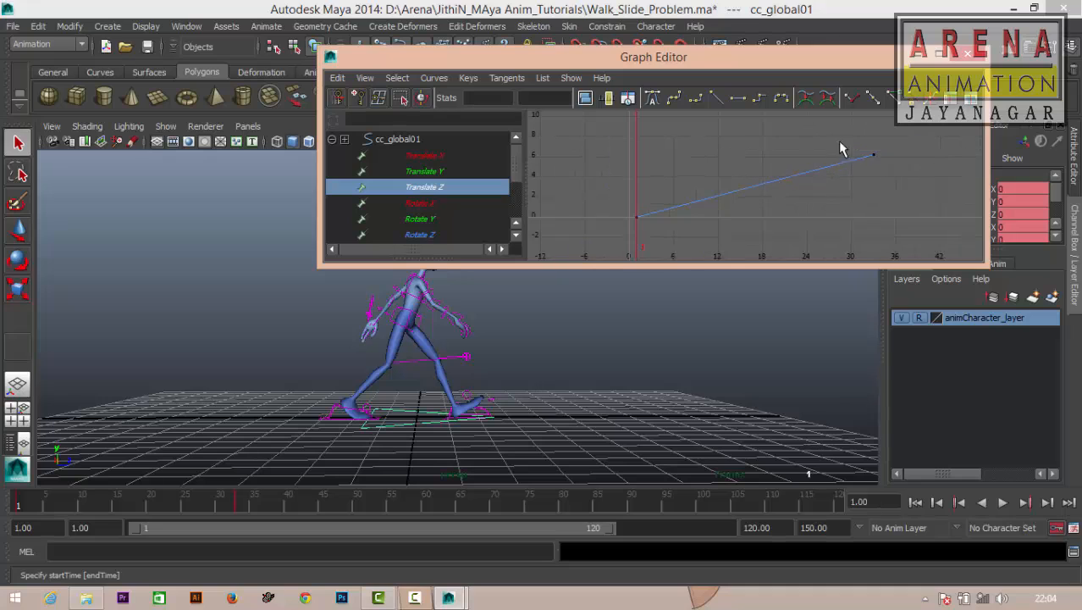
Set the value of the Translate Z key at frame 33 to 0.
drag(840, 142, 887, 169)
drag(564, 98, 513, 98)
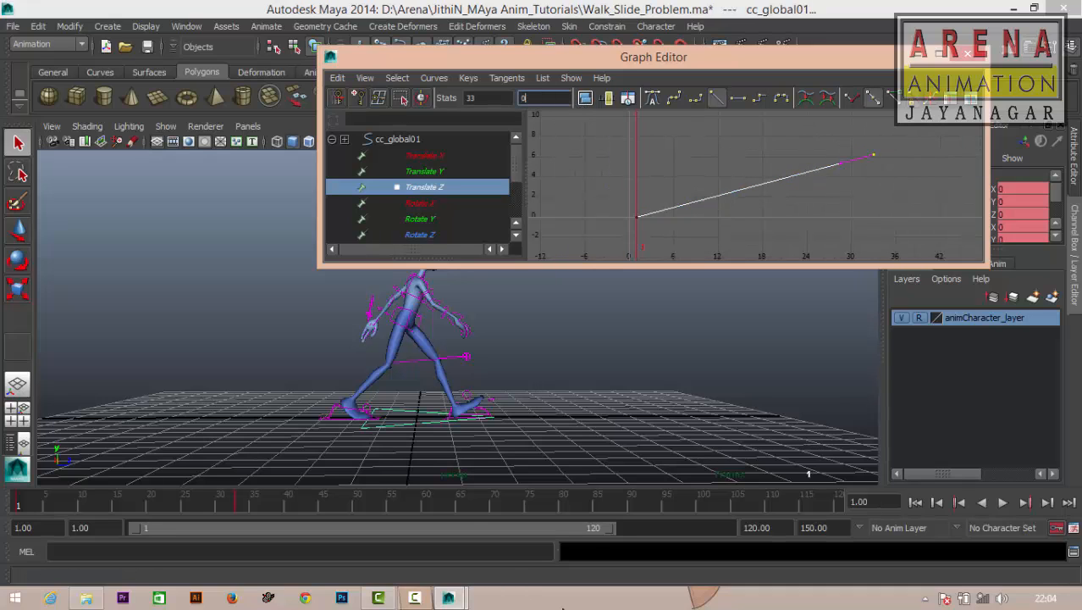
text(0)
key(Return)
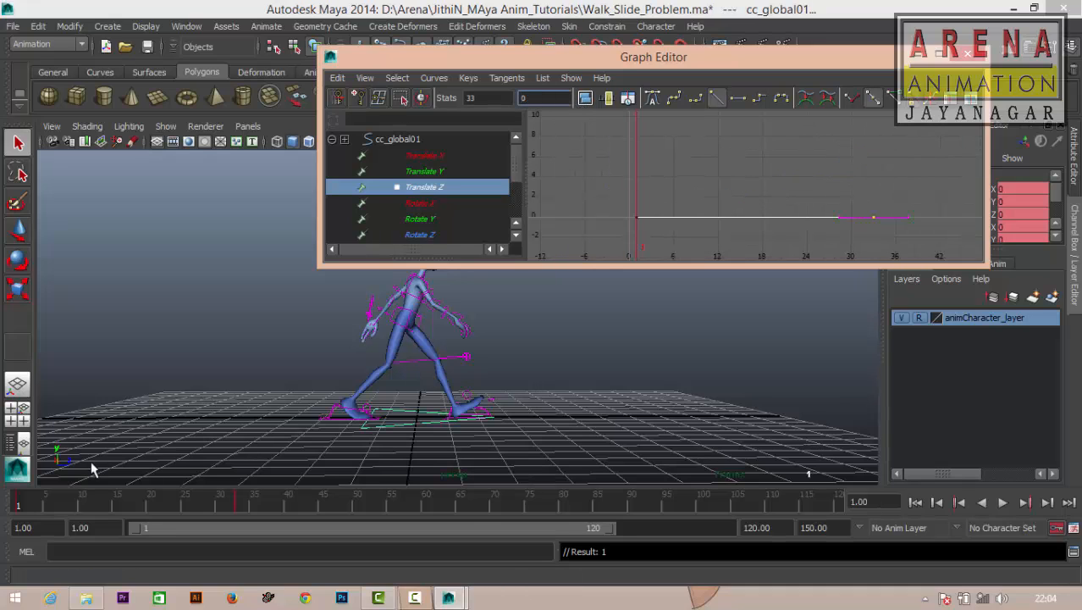
Play the walk cycle in place and examine the character's feet from several angles.
click(30, 504)
click(1003, 502)
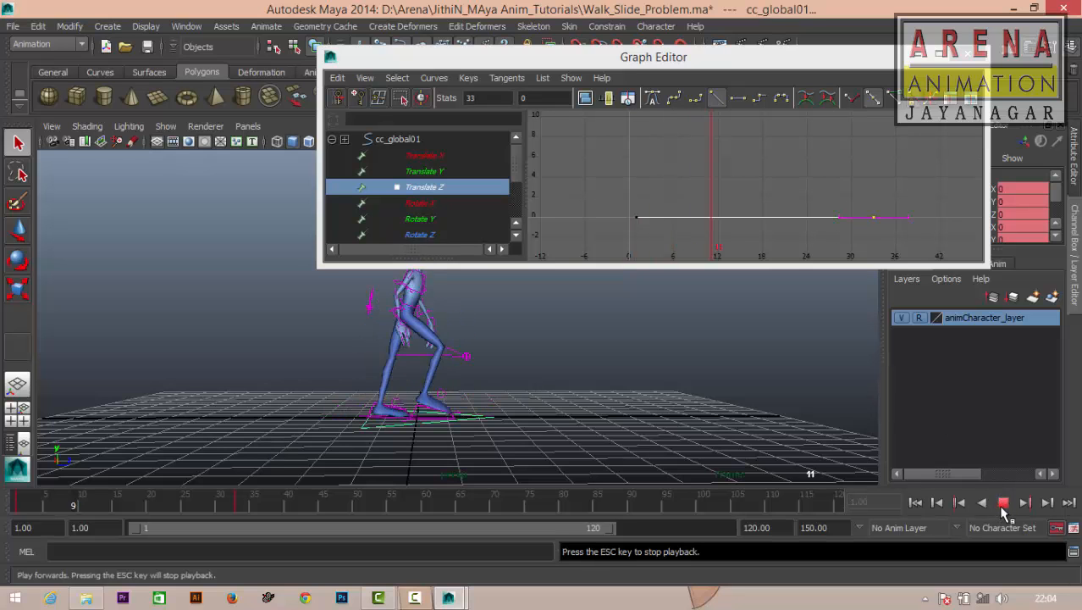
alt+middle_drag(525, 342, 379, 390)
mouse_move(378, 390)
alt+mouse_down()
mouse_move(406, 382)
mouse_move(385, 382)
alt+mouse_up()
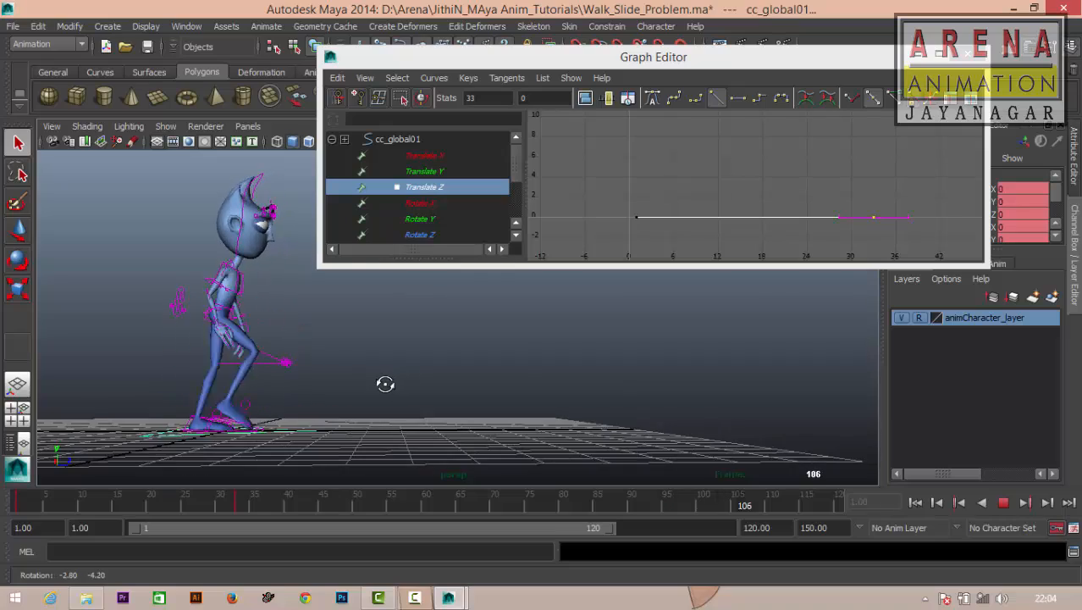
alt+right_drag(410, 404, 441, 425)
alt+drag(442, 426, 477, 426)
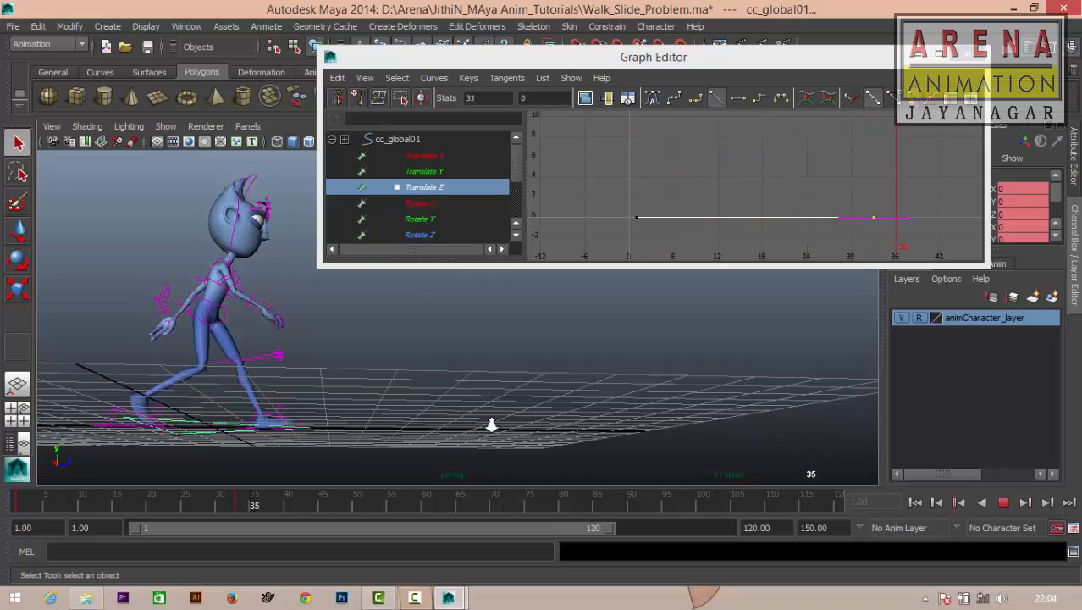
alt+right_drag(491, 425, 449, 425)
alt+drag(437, 431, 271, 417)
alt+drag(551, 402, 852, 407)
alt+middle_drag(415, 421, 399, 429)
alt+drag(376, 413, 370, 394)
alt+right_drag(372, 396, 424, 397)
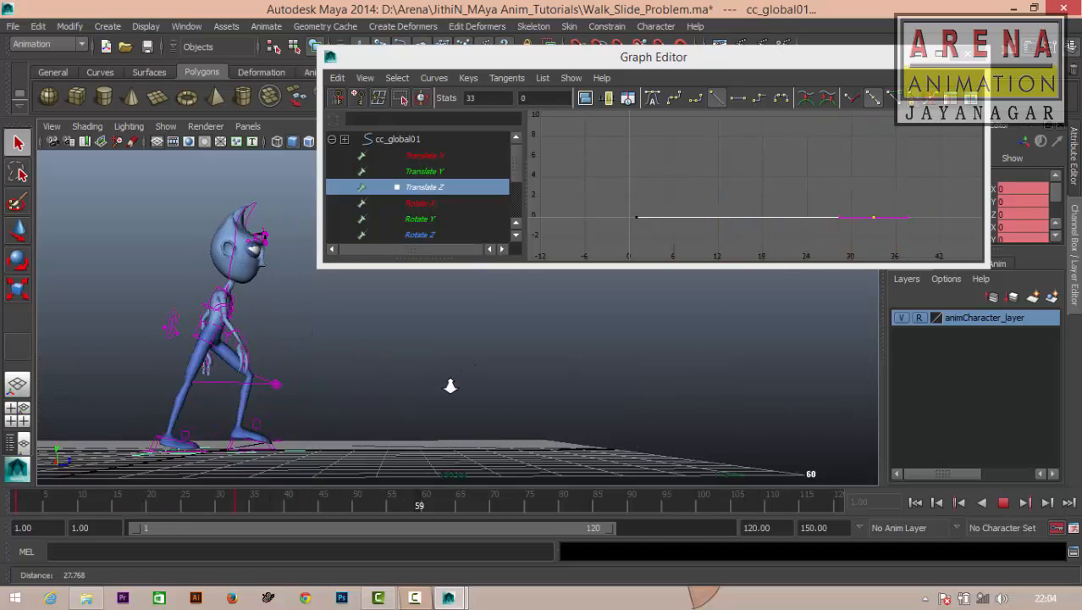
Stop playback and undo the value change on the Translate Z key at frame 33.
click(993, 499)
key(ctrl+z)
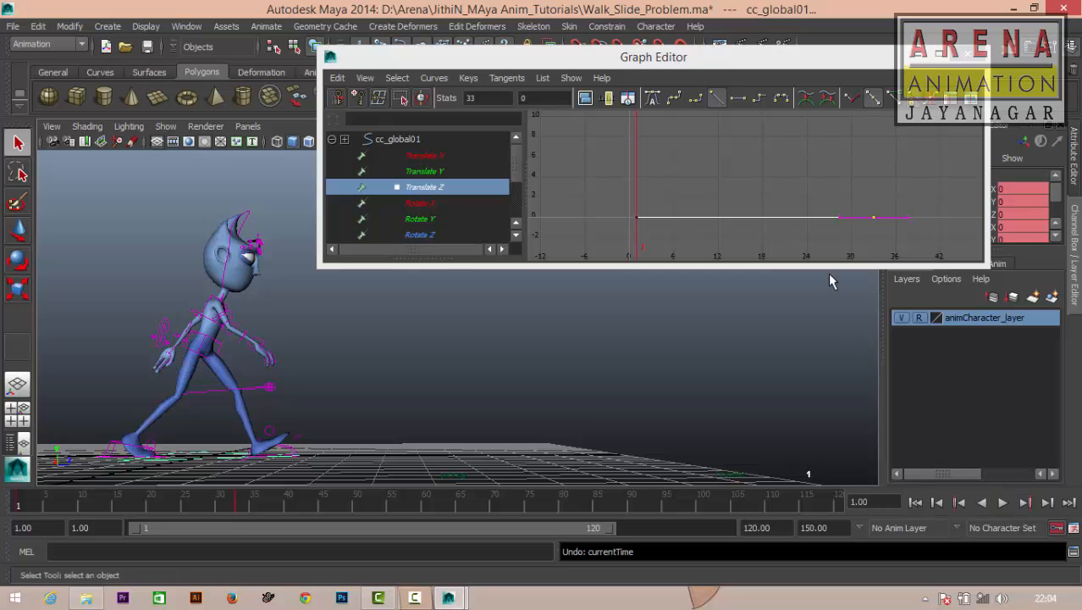
key(ctrl+z)
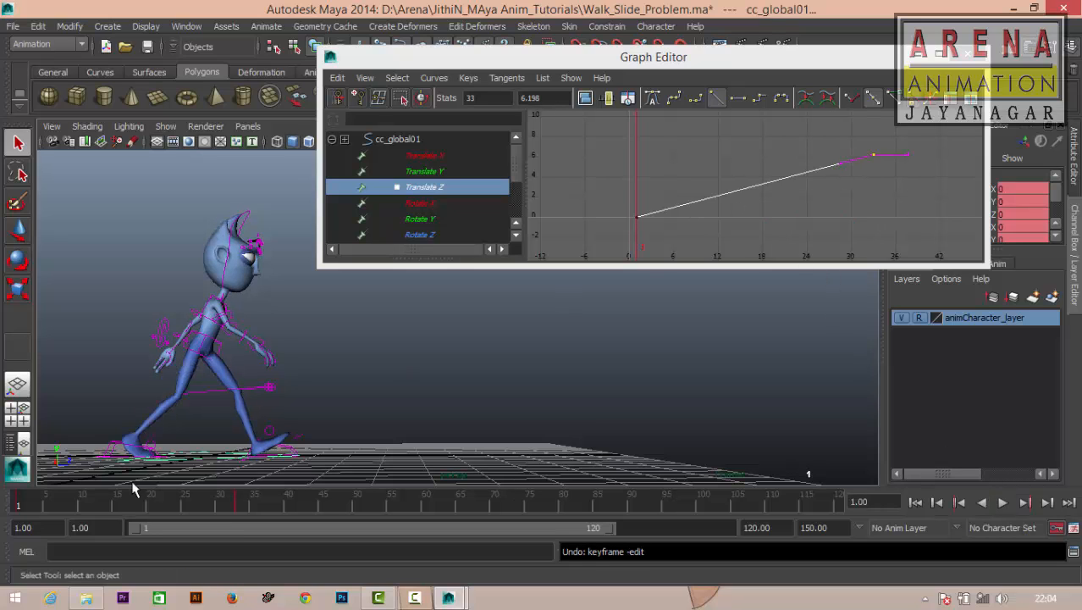
Scrub the walk and examine the feet up close in the perspective view.
drag(53, 502, 271, 441)
alt+right_drag(241, 353, 286, 462)
alt+middle_drag(212, 429, 445, 273)
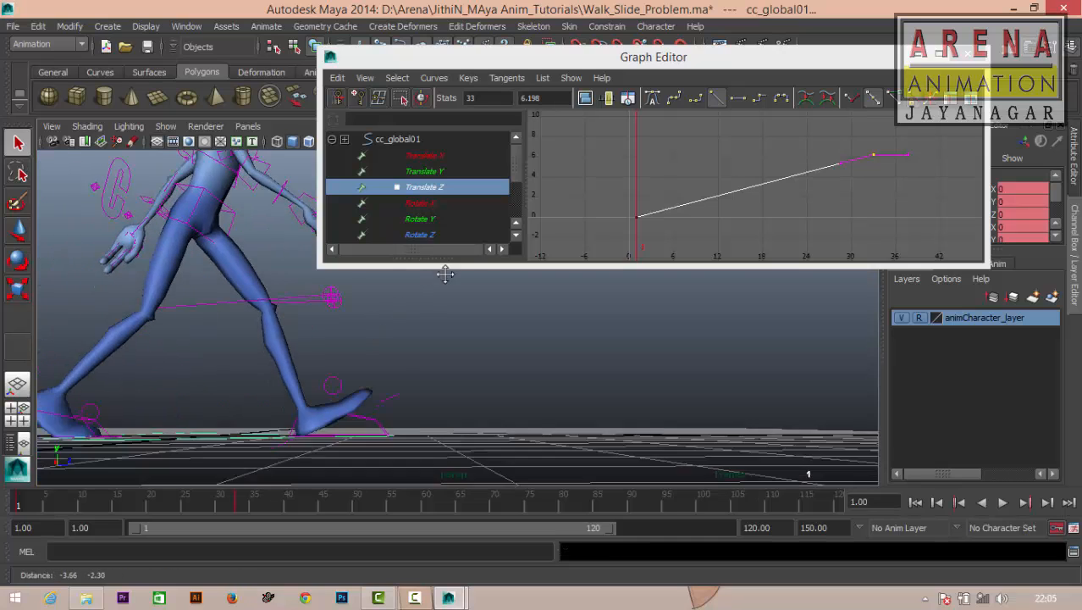
alt+right_drag(356, 381, 398, 428)
alt+drag(374, 420, 561, 407)
Switch to the side view, play the walk and examine the planted feet against the grid for sliding.
key(space)
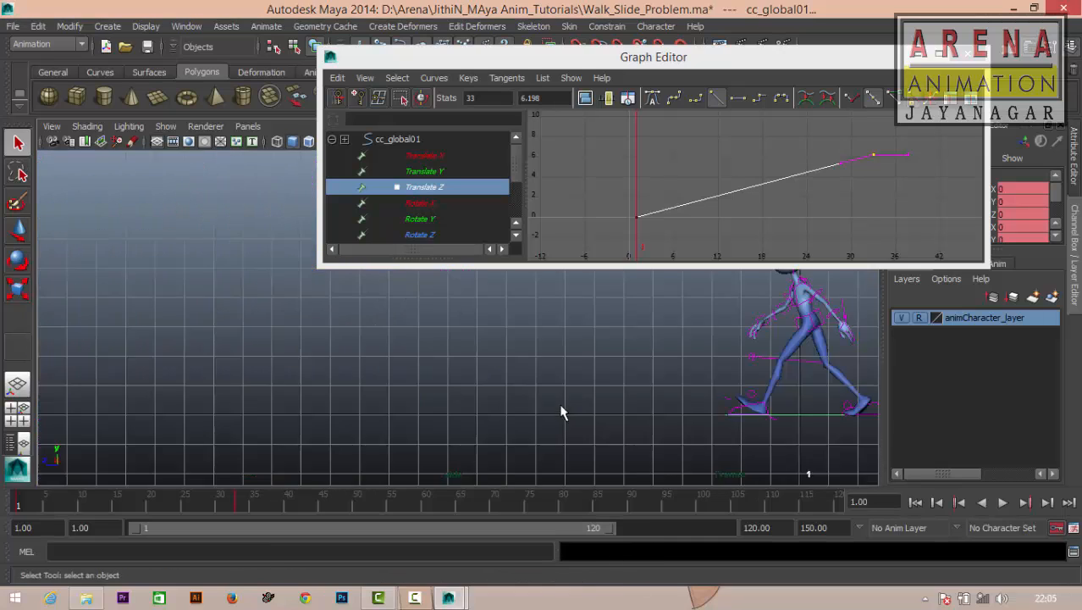
alt+right_drag(560, 409, 581, 450)
alt+middle_drag(546, 415, 385, 403)
alt+right_drag(385, 403, 634, 461)
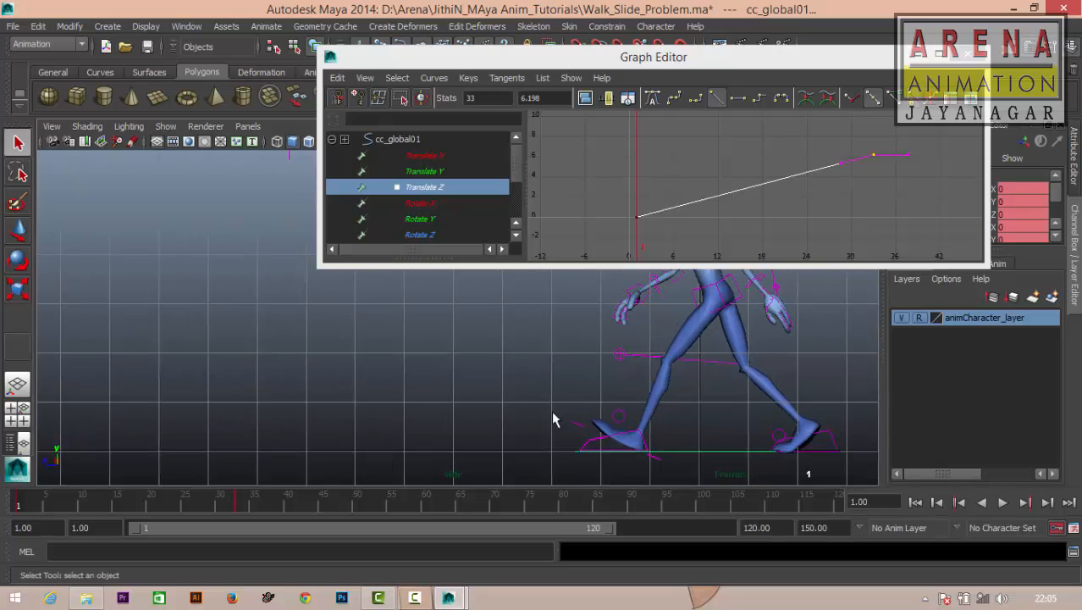
alt+middle_drag(551, 410, 477, 385)
alt+right_drag(474, 388, 450, 440)
key(alt+v)
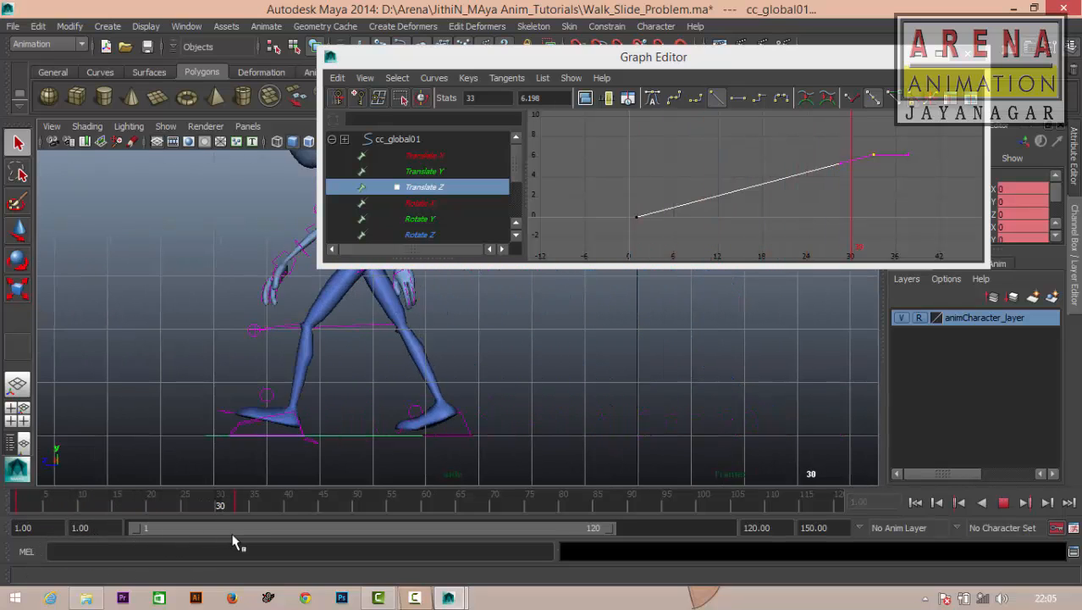
key(alt+v)
alt+right_drag(219, 397, 192, 390)
alt+middle_drag(191, 390, 316, 411)
alt+middle_drag(382, 414, 568, 391)
alt+middle_drag(567, 391, 366, 412)
Lower the Translate Z key at frame 33 to about 4.6 and scrub from frame 1 to 33 to check the feet.
click(825, 194)
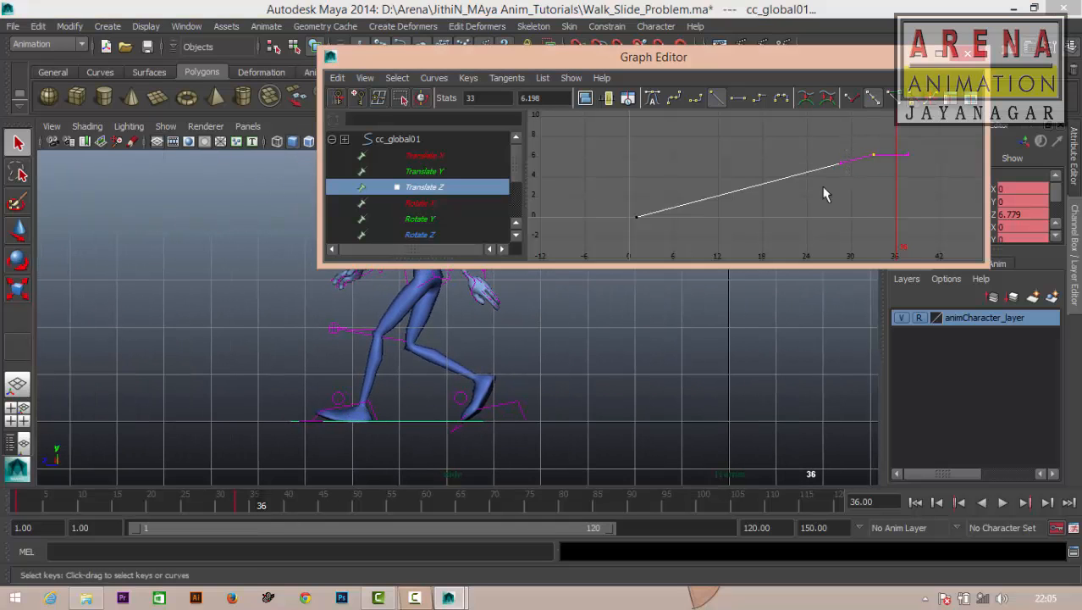
key(w)
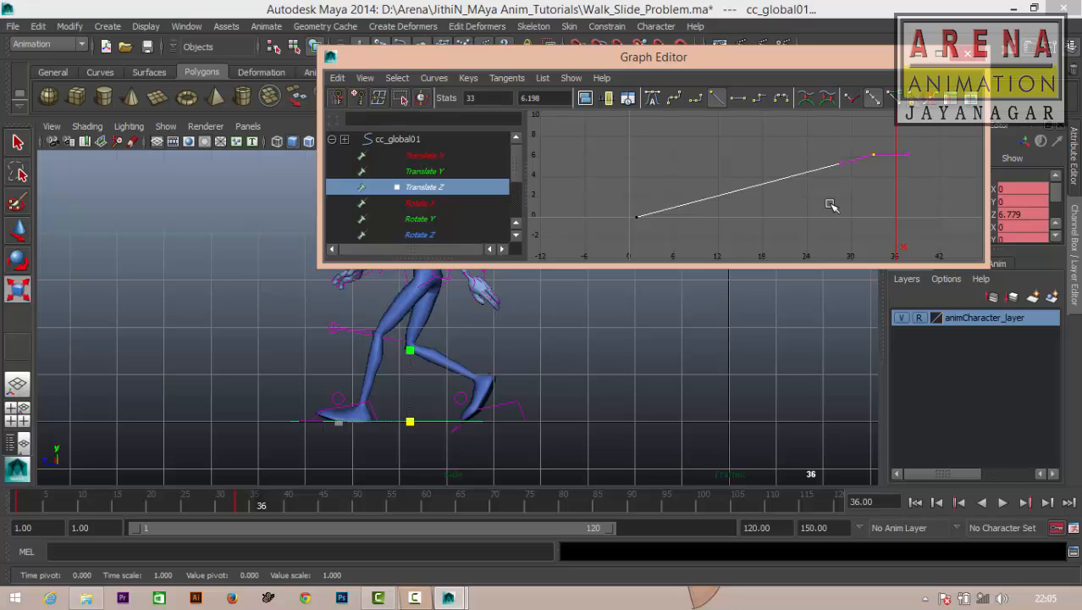
scroll(833, 204, up, 1)
scroll(915, 171, down, 2)
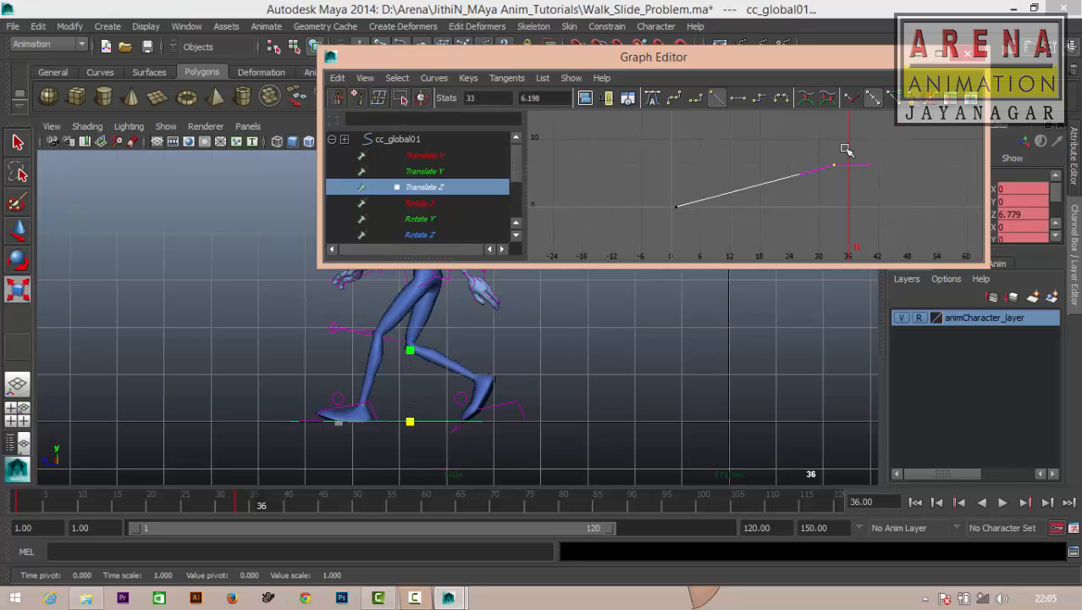
mouse_move(844, 138)
shift+middle_down()
mouse_move(842, 154)
mouse_move(839, 122)
shift+middle_up()
drag(12, 499, 240, 496)
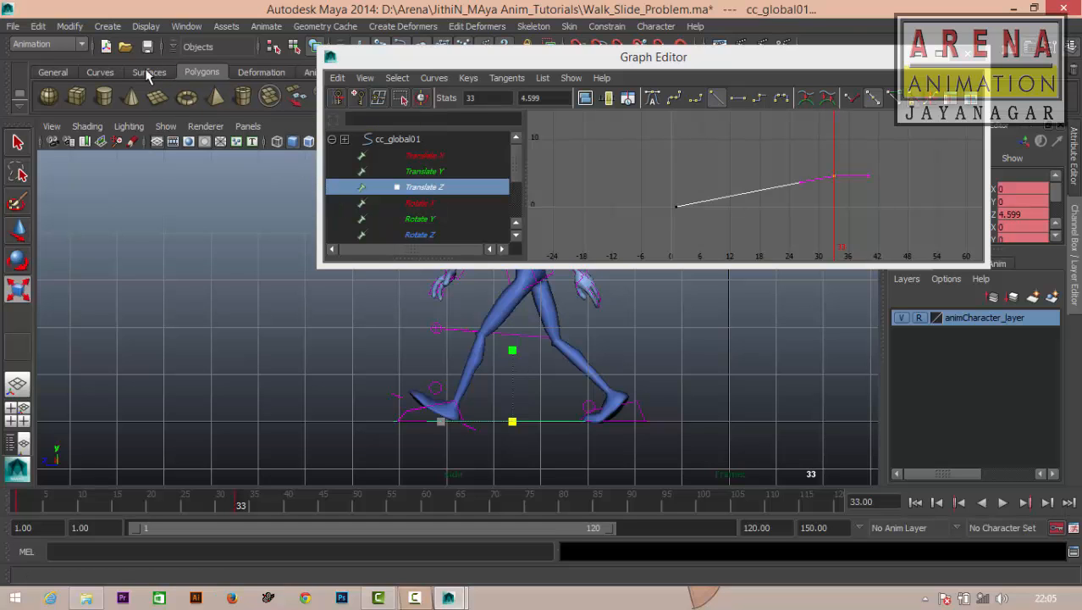
Open the scene Walk_Slide_Original.ma in place of the current one.
click(125, 47)
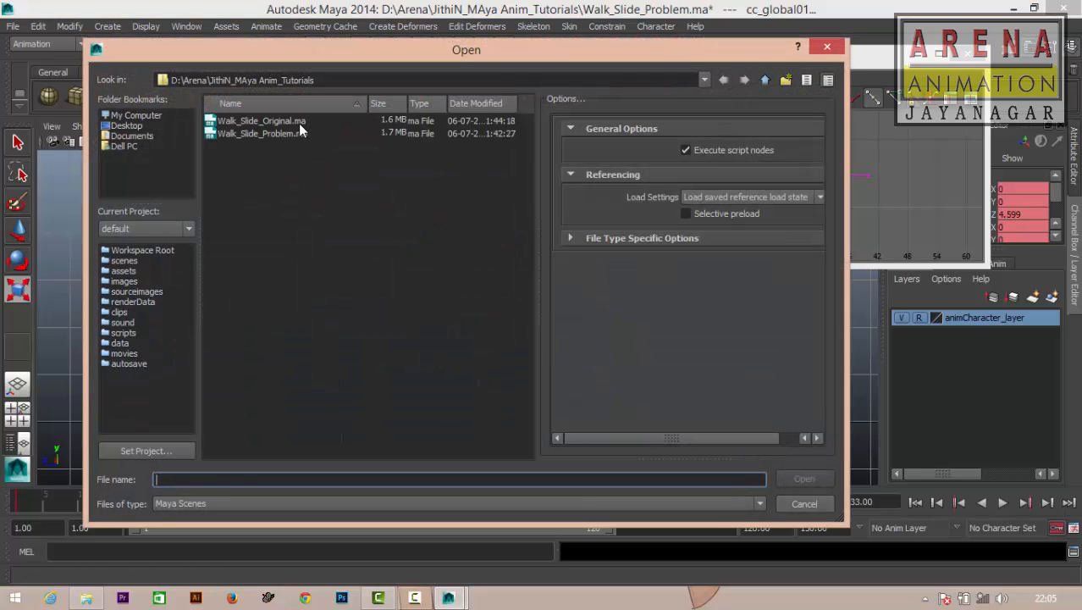
double_click(298, 121)
click(542, 304)
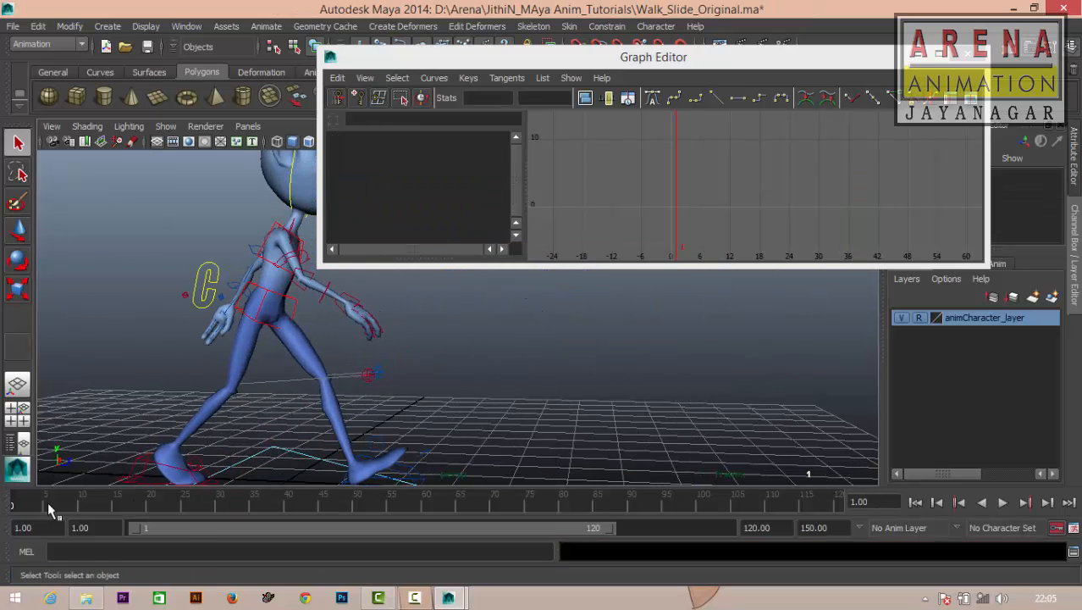
Play the original walk, scrub back to frame 1 and replay it to examine the in-place motion.
click(1002, 503)
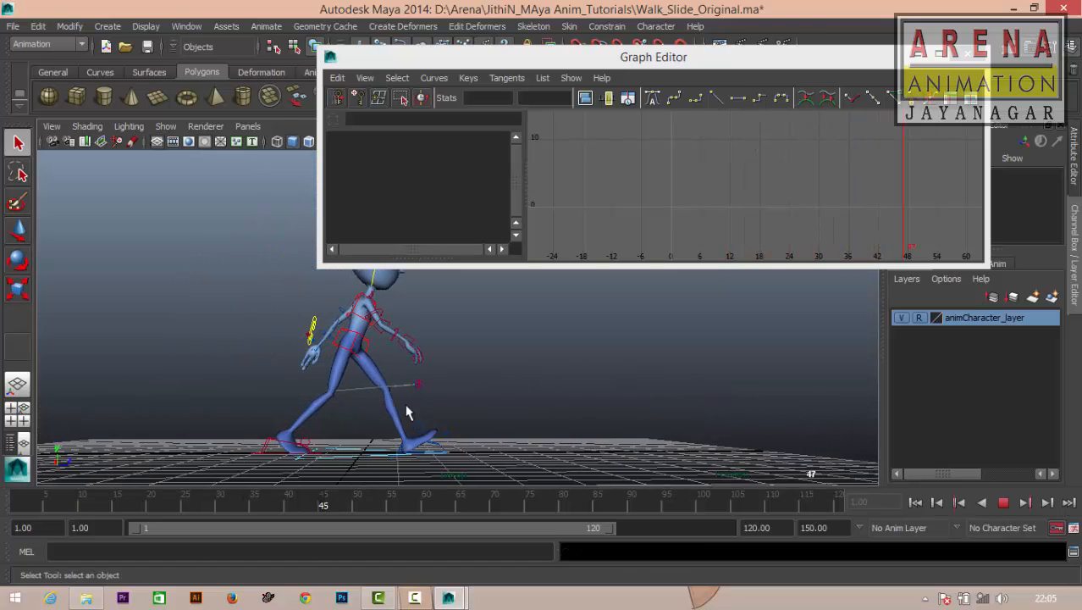
click(1002, 504)
drag(167, 508, 17, 495)
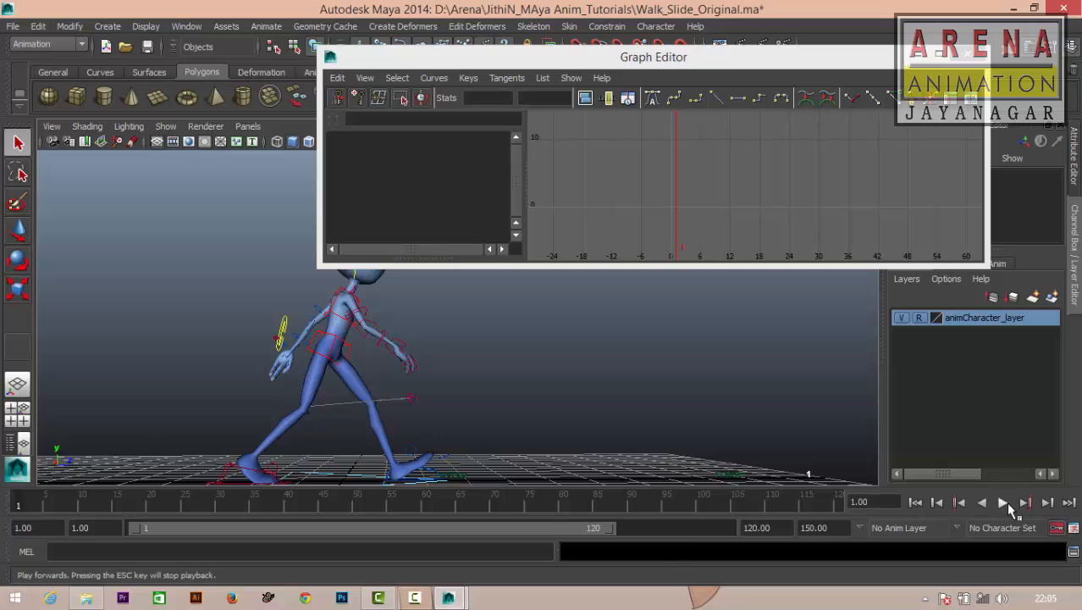
click(1007, 503)
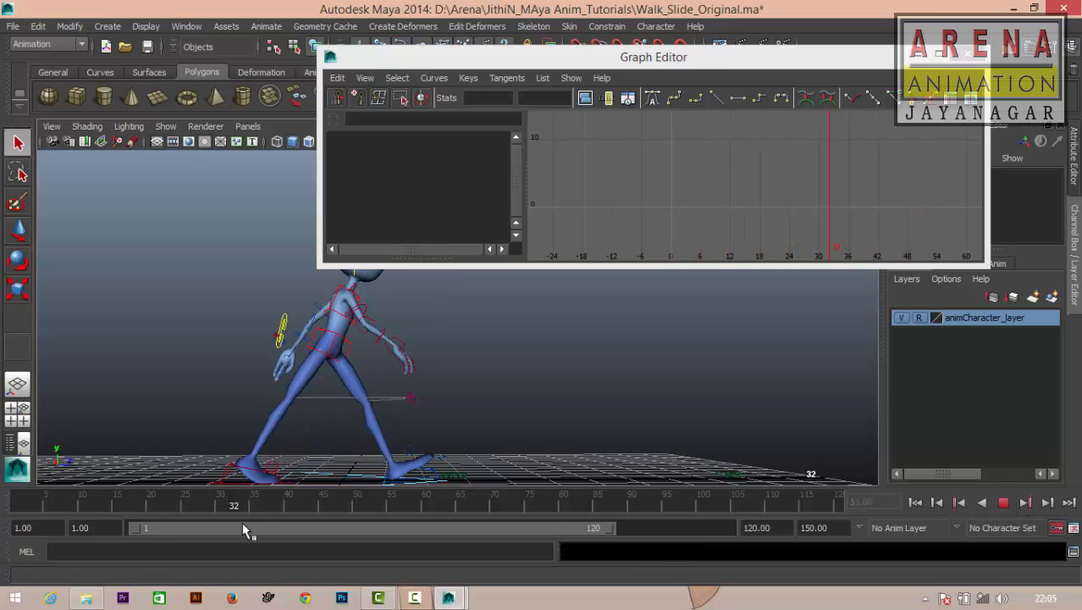
key(Escape)
Select all of the character's animation controls in the perspective view and frame their curves in the Graph Editor.
alt+right_drag(703, 154, 660, 208)
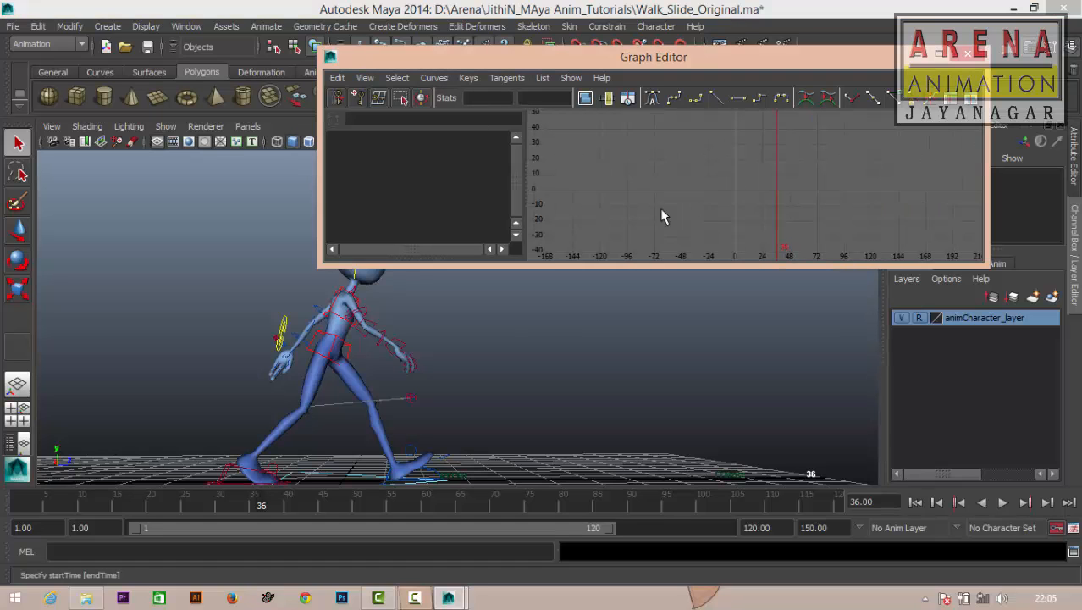
alt+drag(392, 373, 400, 415)
click(380, 449)
alt+right_drag(385, 436, 475, 387)
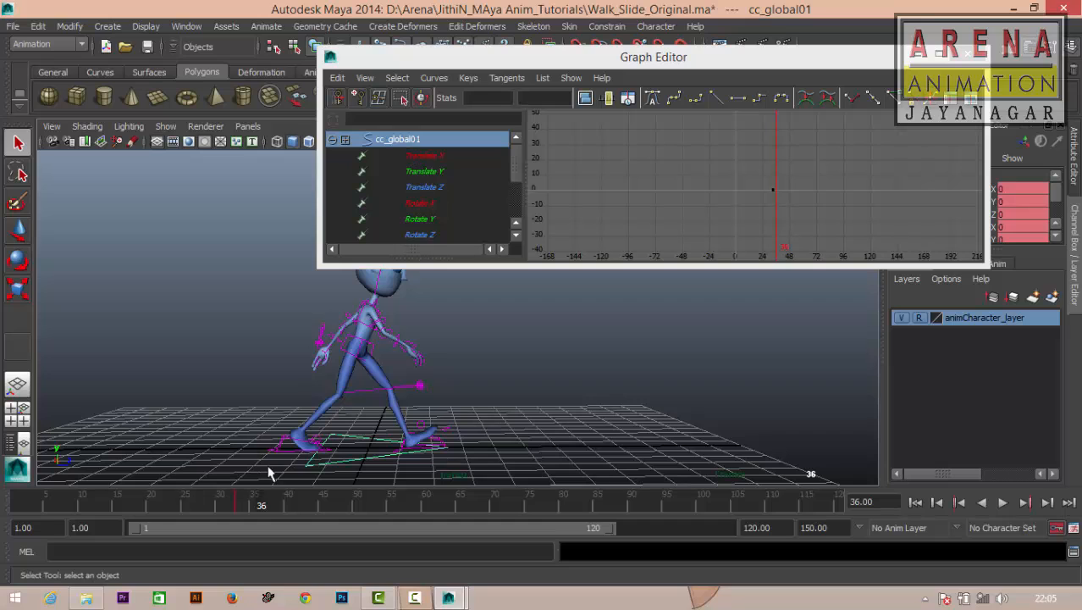
alt+right_drag(478, 396, 449, 379)
alt+middle_drag(448, 379, 377, 418)
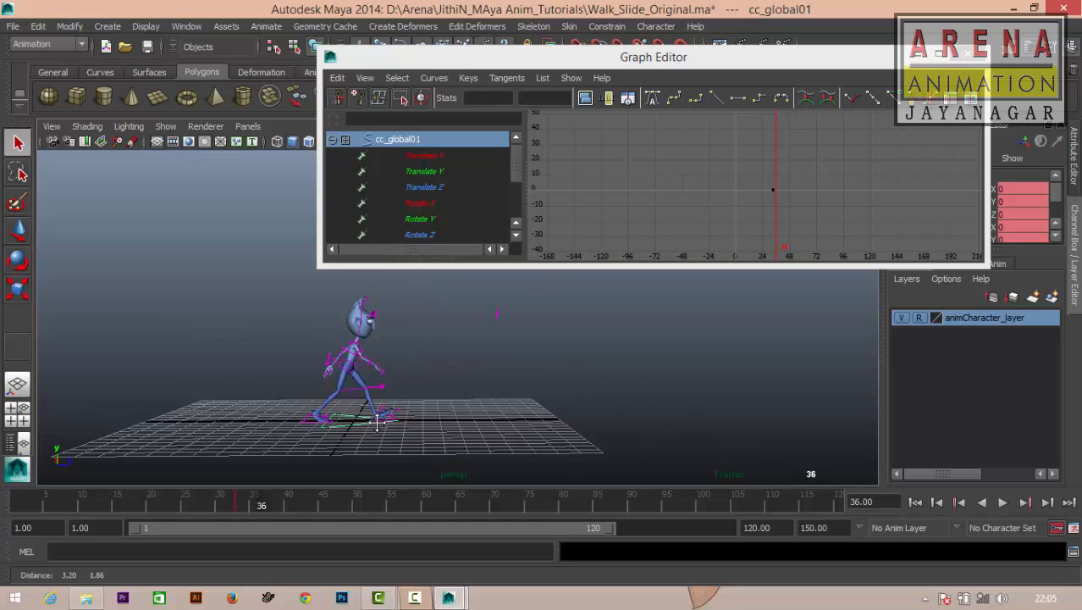
alt+right_drag(378, 419, 360, 407)
drag(270, 299, 611, 486)
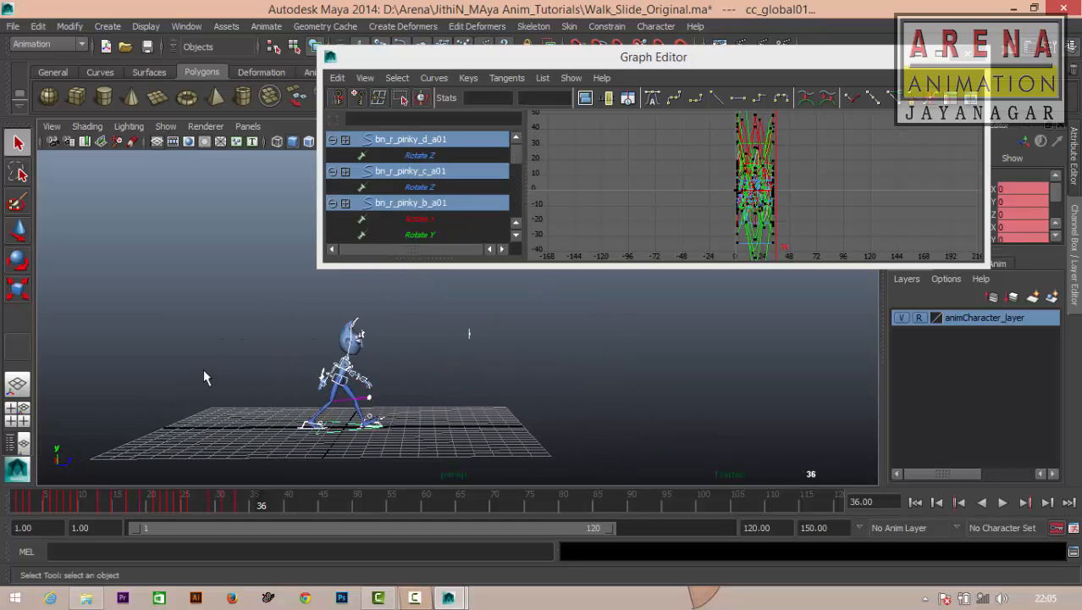
alt+right_drag(206, 375, 284, 382)
key(f)
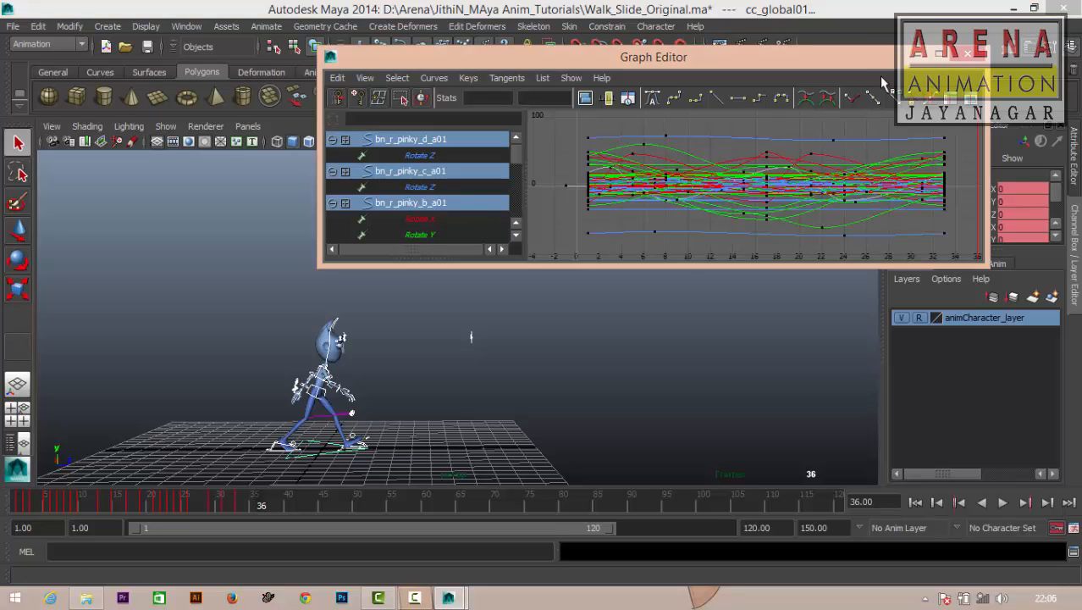
Reopen the Graph Editor and select every key on the character's animation curves.
click(974, 57)
click(187, 27)
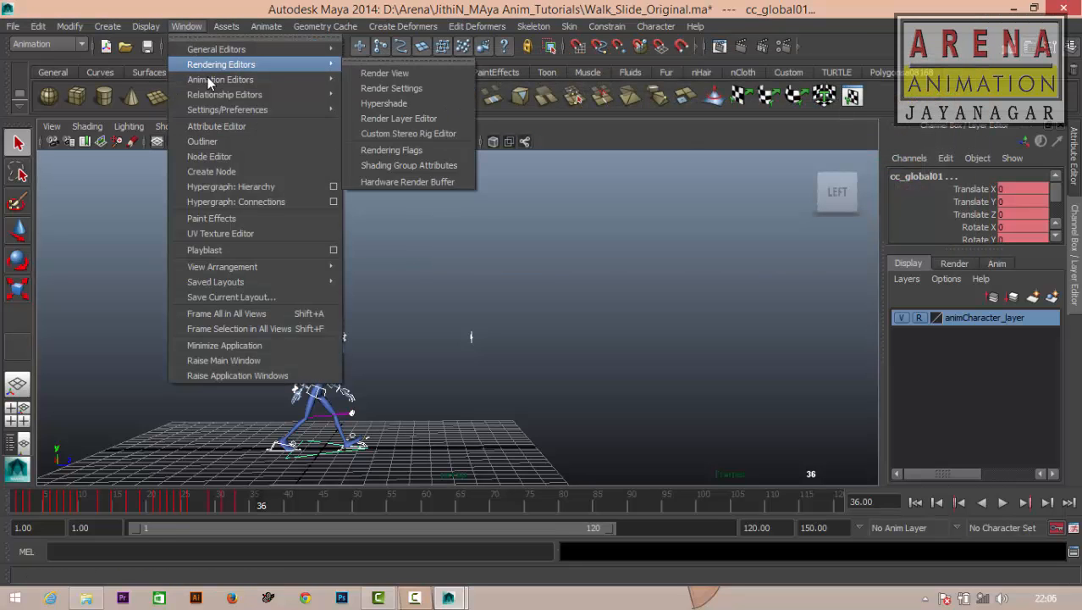
mouse_move(211, 78)
click(369, 89)
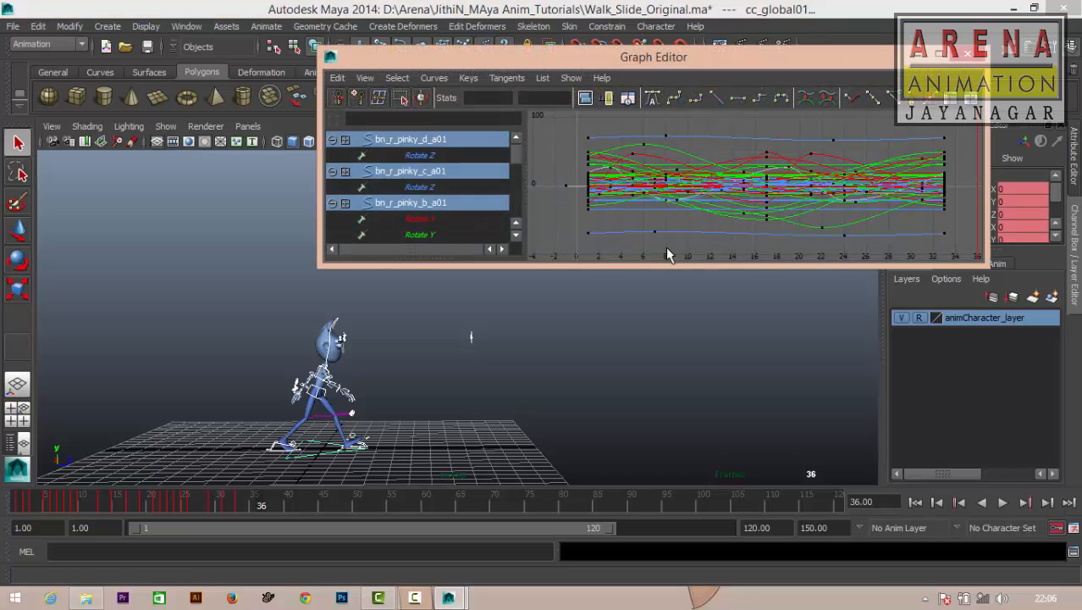
scroll(766, 210, down, 4)
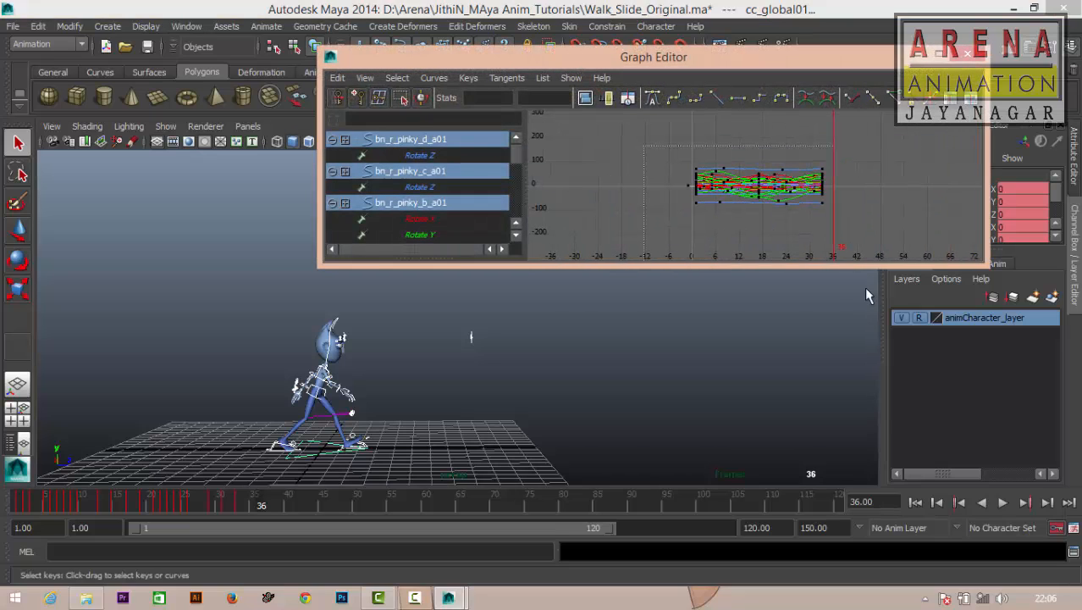
drag(852, 245, 677, 149)
scroll(754, 191, up, 4)
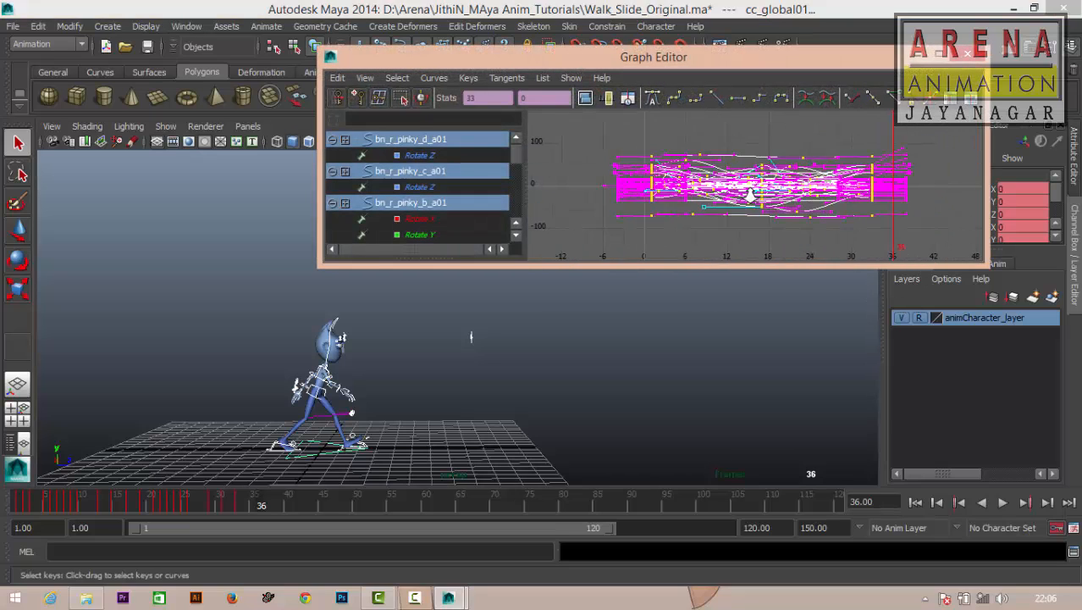
scroll(763, 214, up, 1)
scroll(786, 208, down, 1)
scroll(786, 207, up, 1)
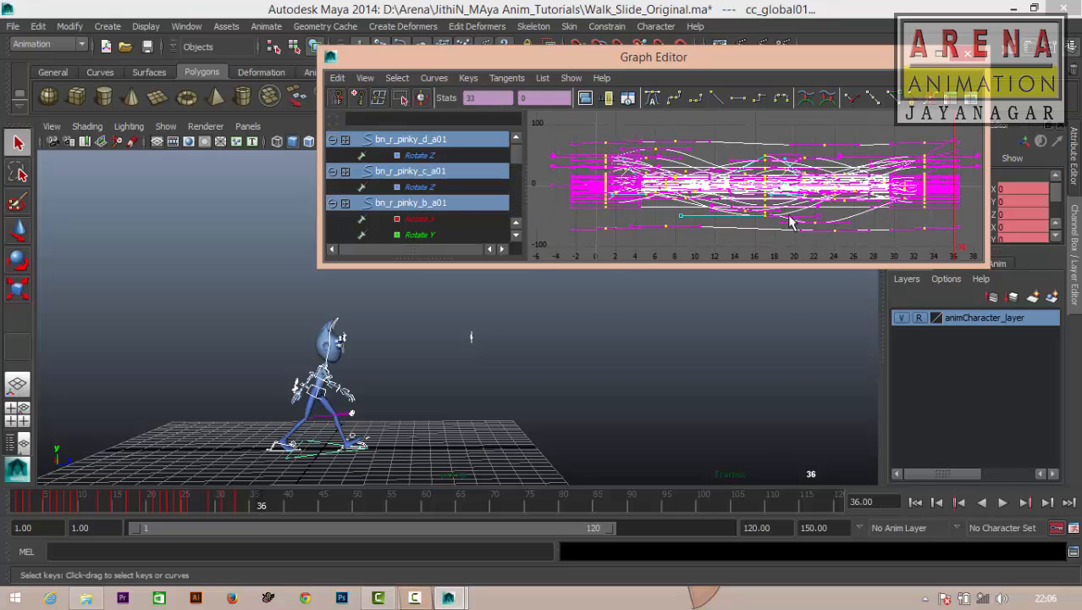
scroll(823, 210, up, 2)
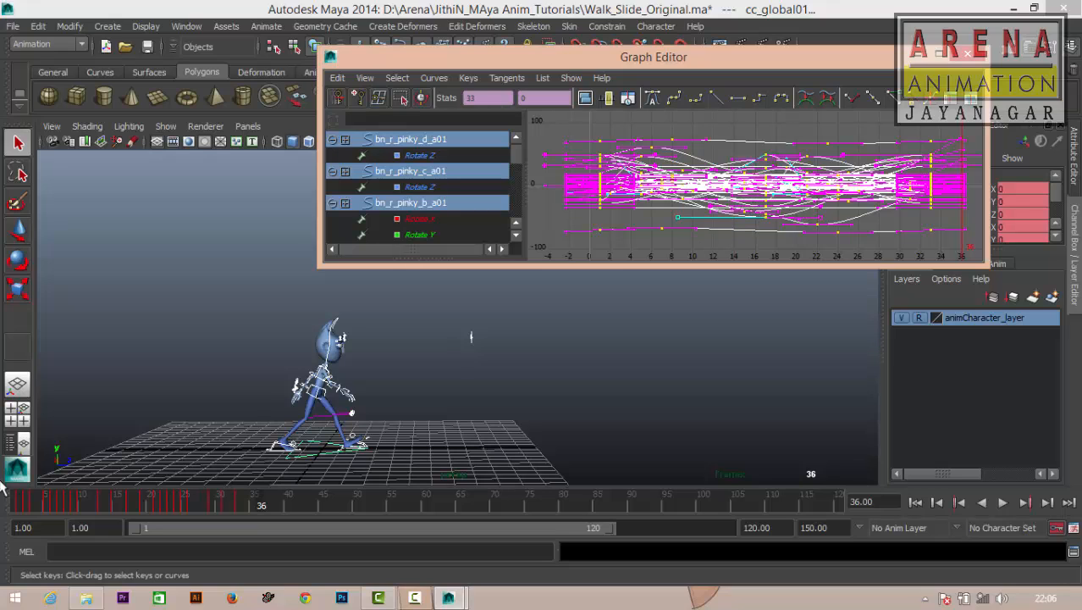
Scrub the walk to frame 8 and turn on the Infinity display for the curves in the Graph Editor.
drag(17, 507, 71, 505)
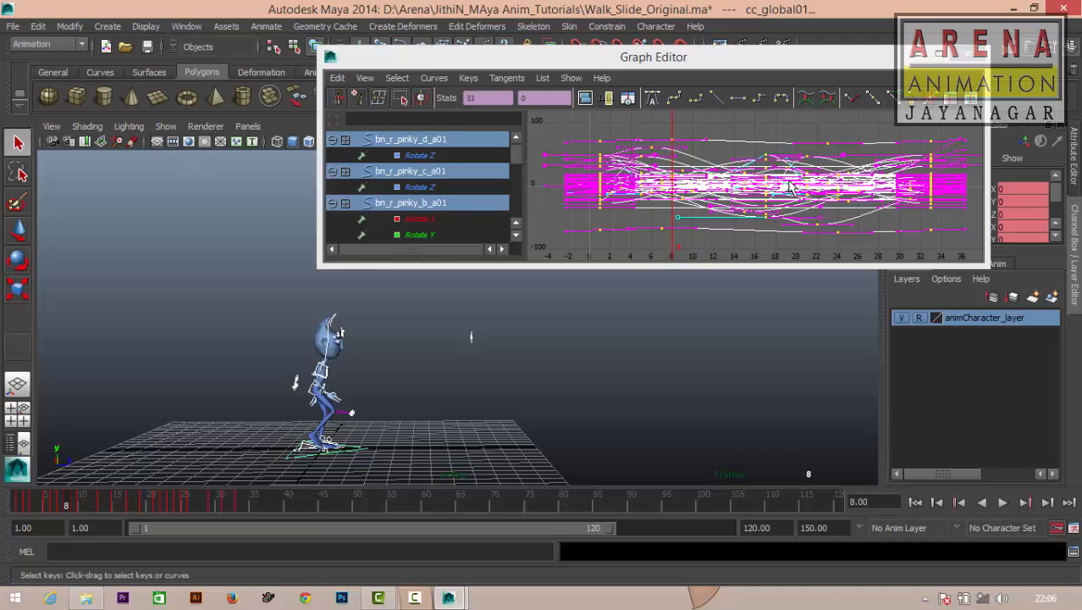
scroll(787, 190, down, 2)
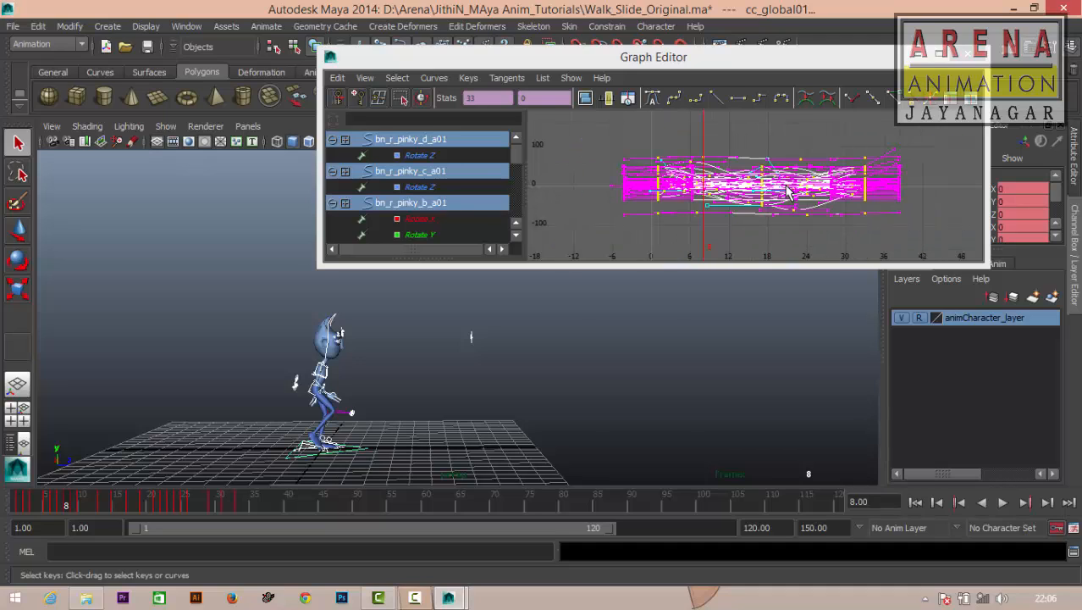
click(366, 78)
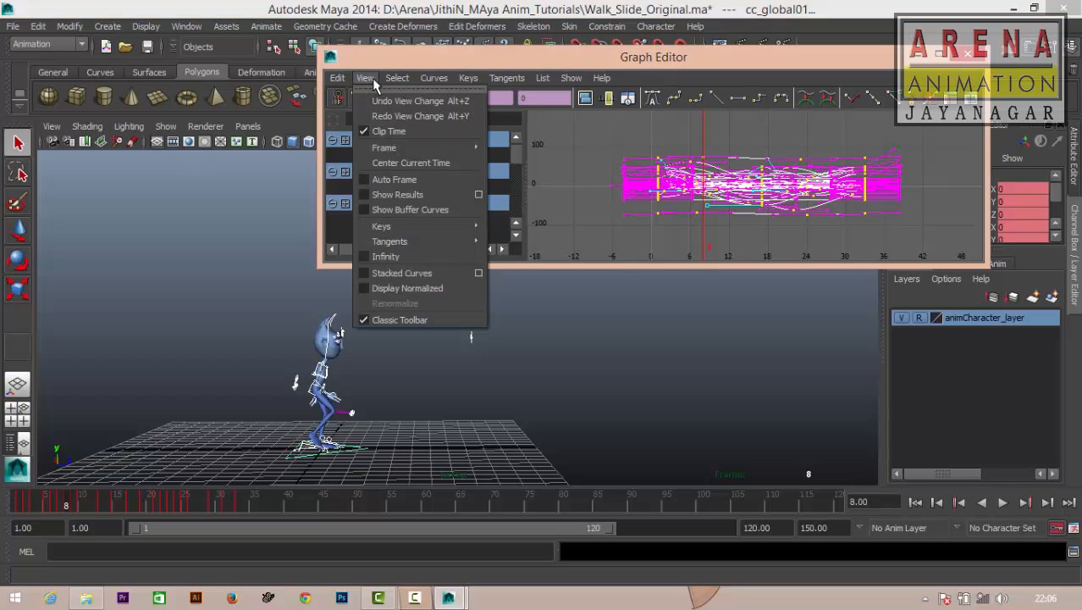
click(488, 60)
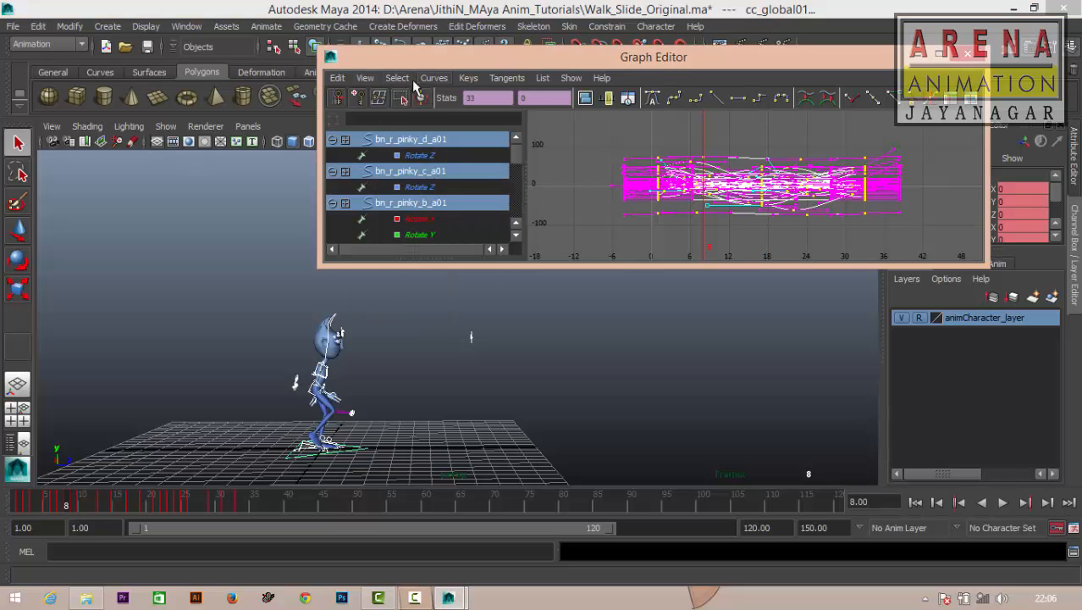
click(373, 80)
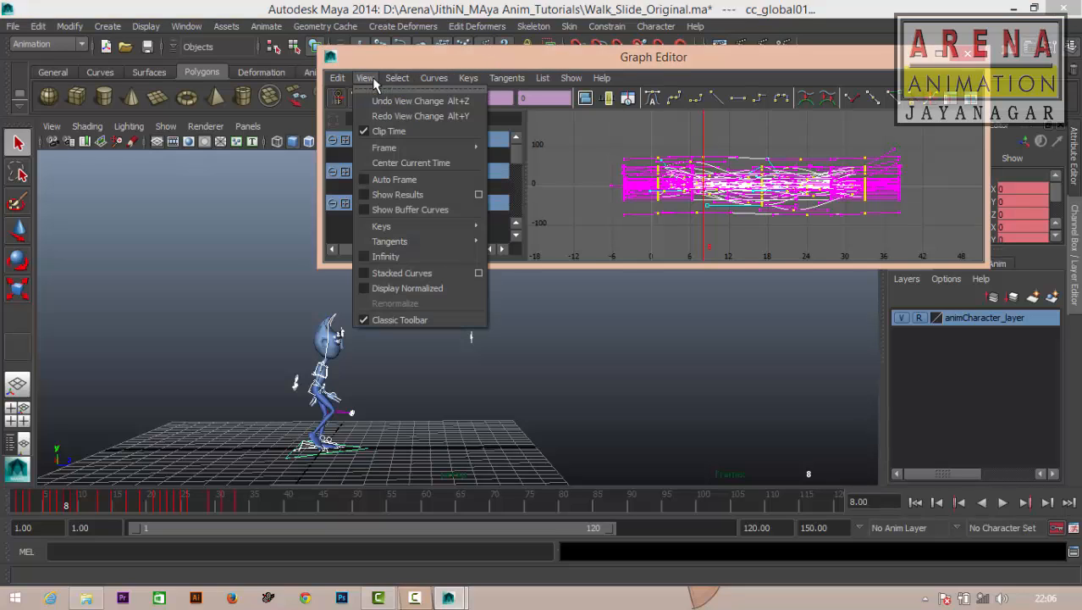
click(400, 256)
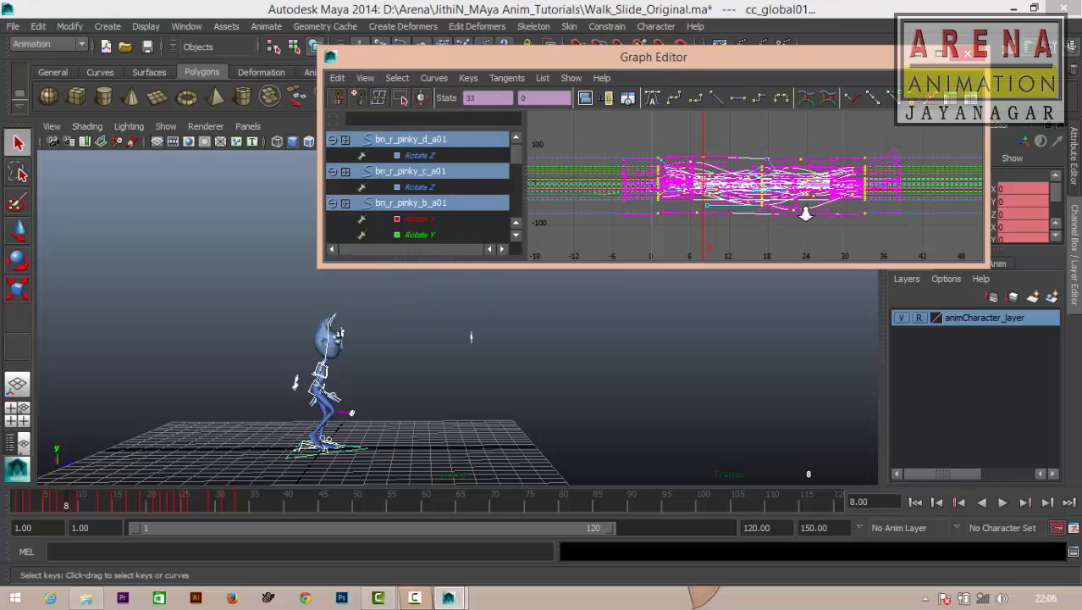
Play the walk past its last key and stop at frame 46 to examine how the motion continues.
alt+right_drag(805, 214, 749, 234)
key(alt+v)
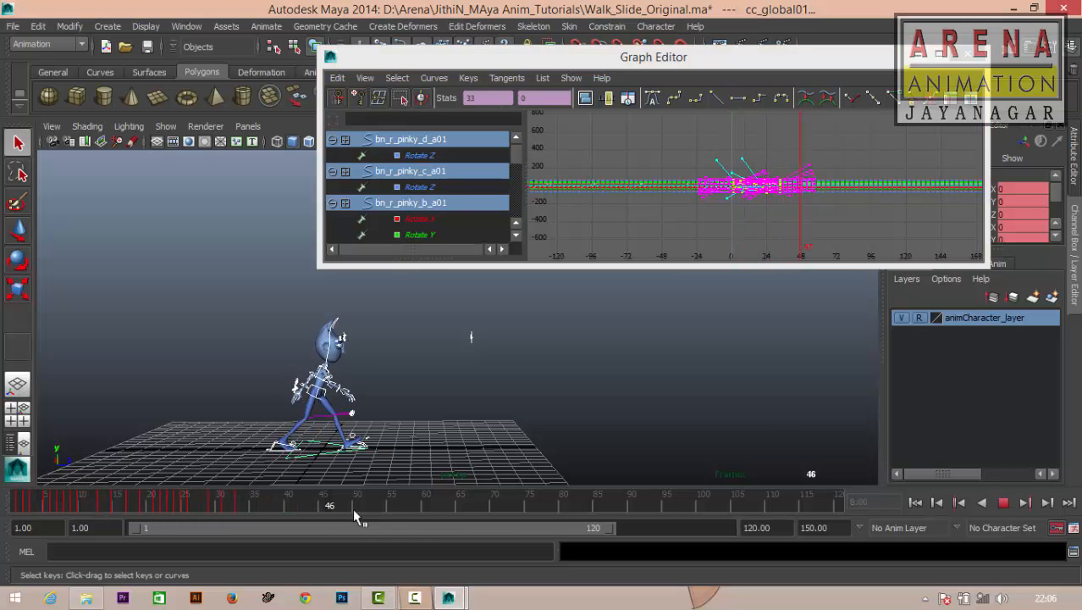
drag(330, 503, 330, 525)
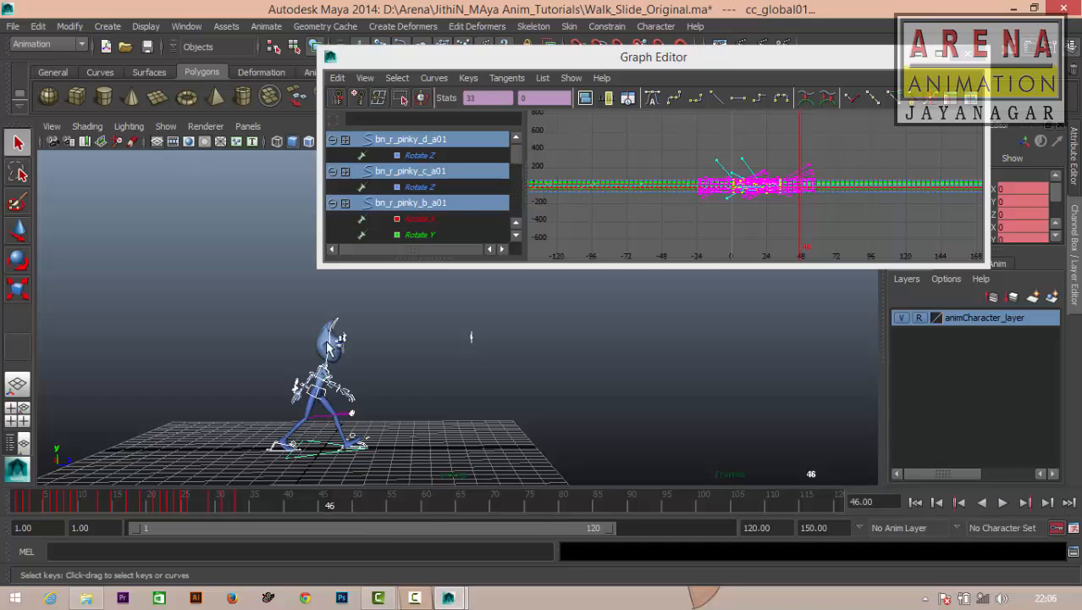
Set both the Pre Infinity and Post Infinity of the selected curves to Cycle with Offset.
click(432, 78)
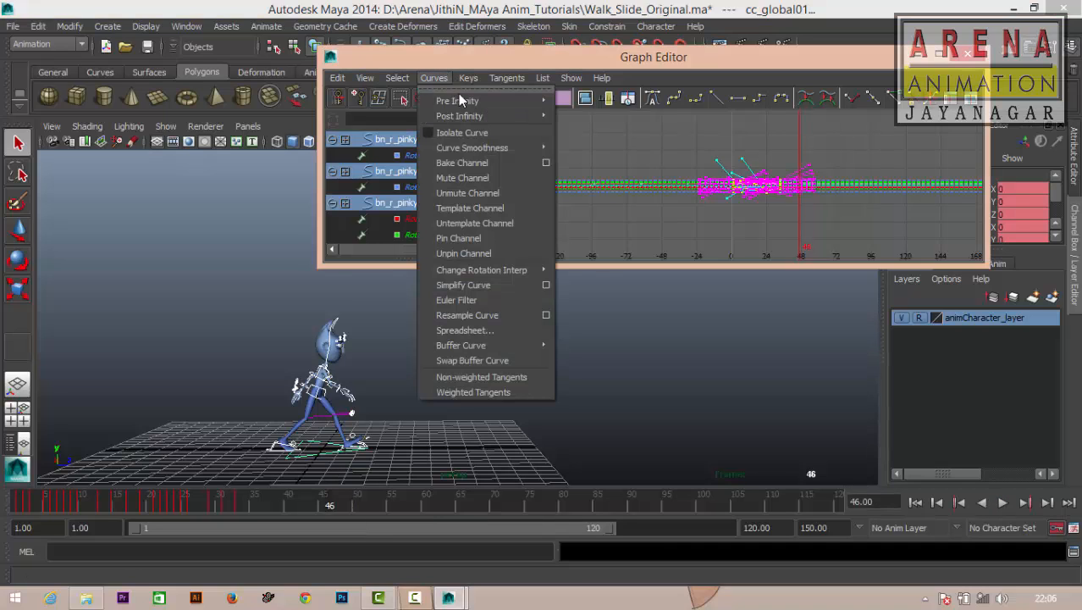
mouse_move(468, 103)
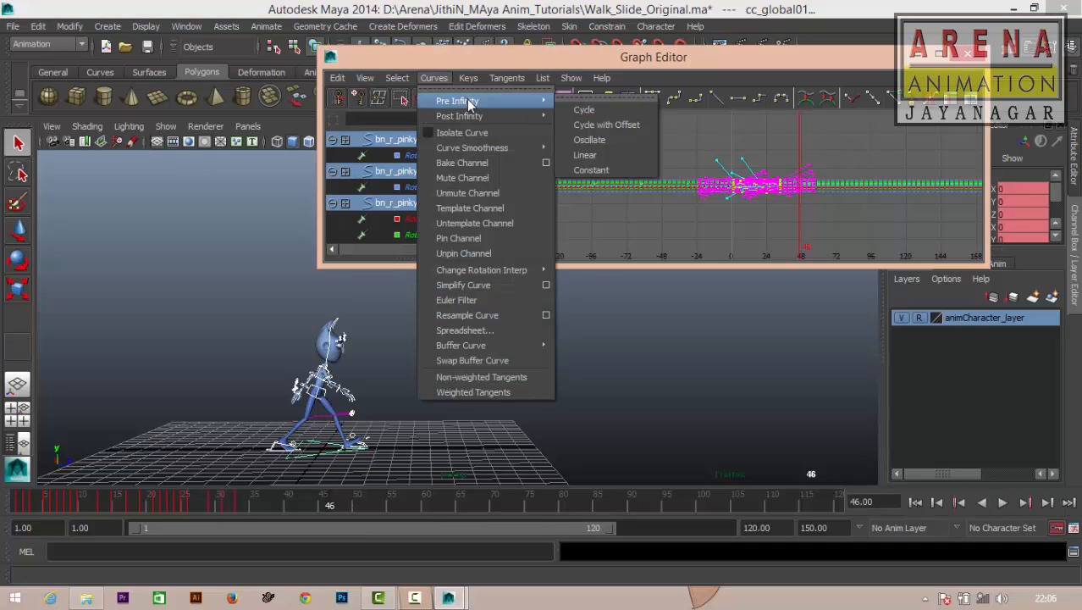
click(587, 127)
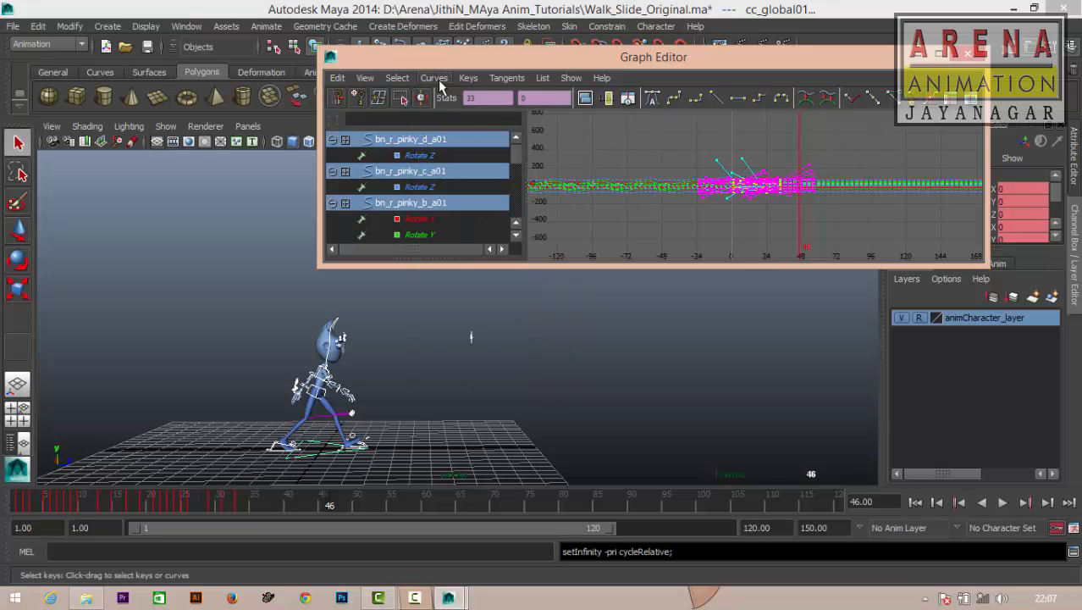
click(438, 79)
mouse_move(461, 111)
click(593, 140)
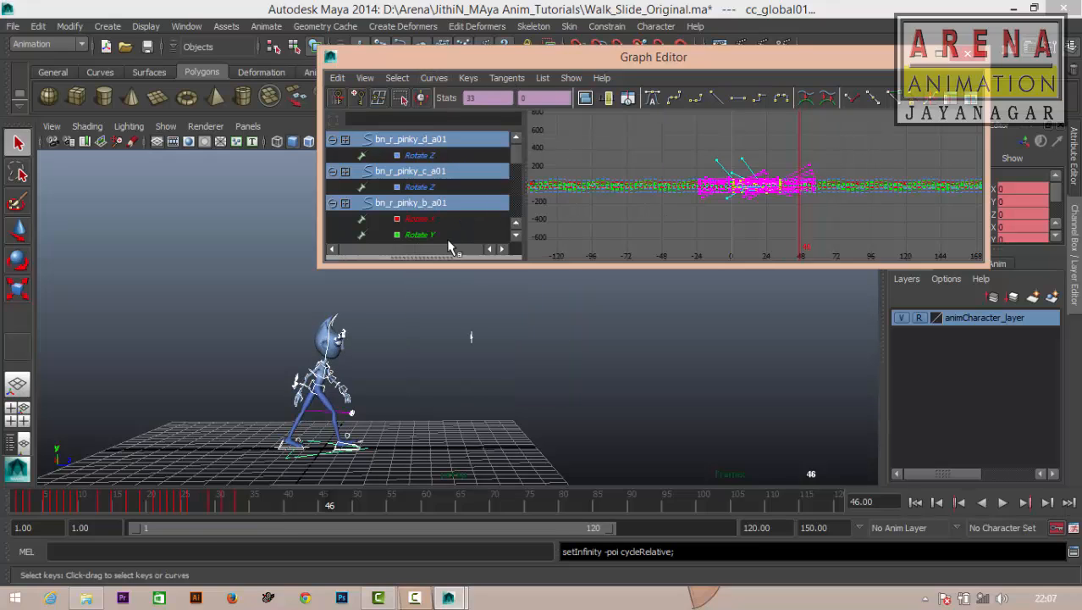
Maximize the Graph Editor and examine how the curves repeat beyond frame 33, keeping all keys selected.
alt+right_drag(293, 367, 370, 385)
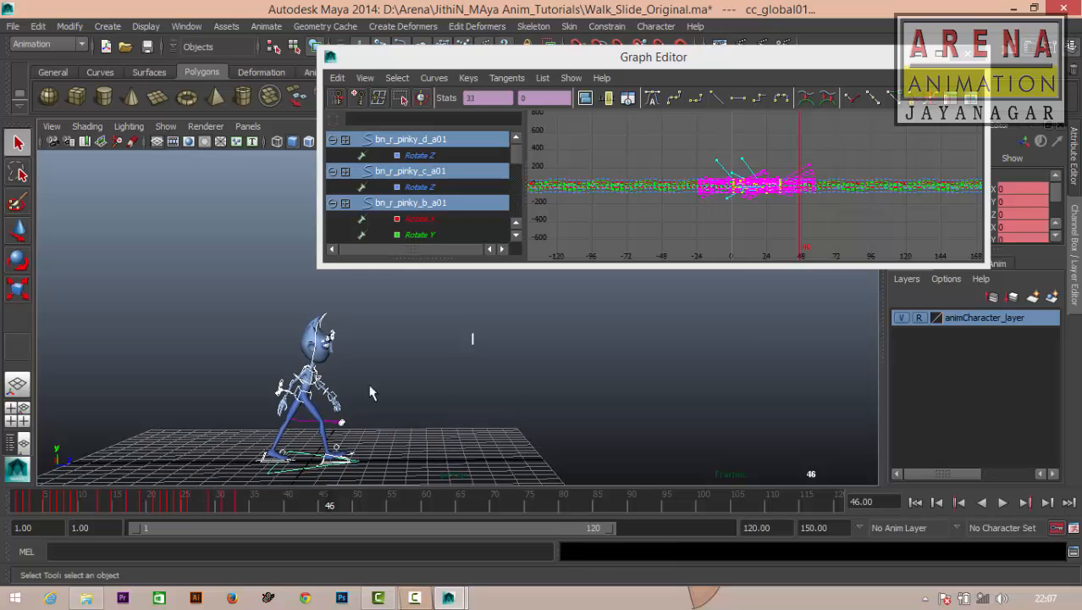
alt+right_drag(817, 182, 853, 218)
alt+middle_drag(834, 217, 674, 219)
alt+right_drag(706, 225, 696, 193)
double_click(705, 64)
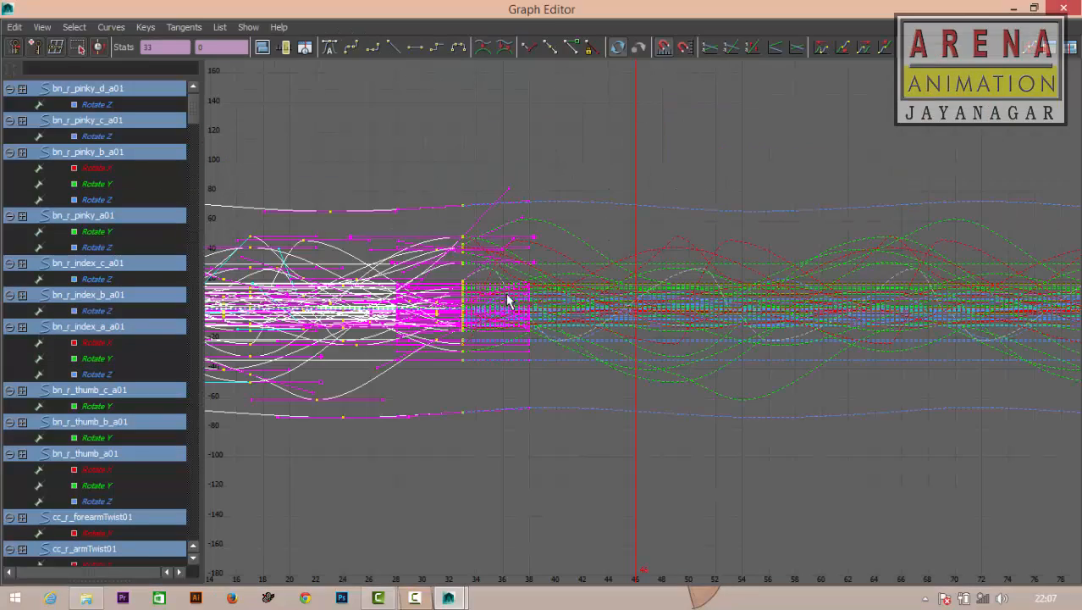
alt+right_drag(552, 326, 465, 299)
click(485, 245)
alt+right_drag(458, 238, 504, 279)
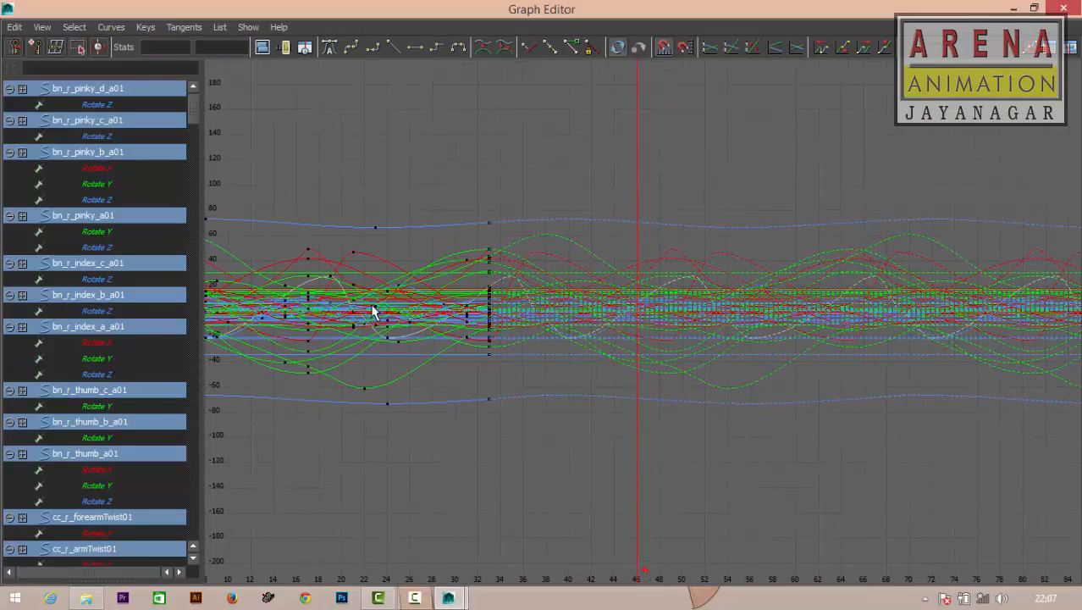
alt+right_drag(879, 314, 508, 268)
drag(509, 267, 654, 387)
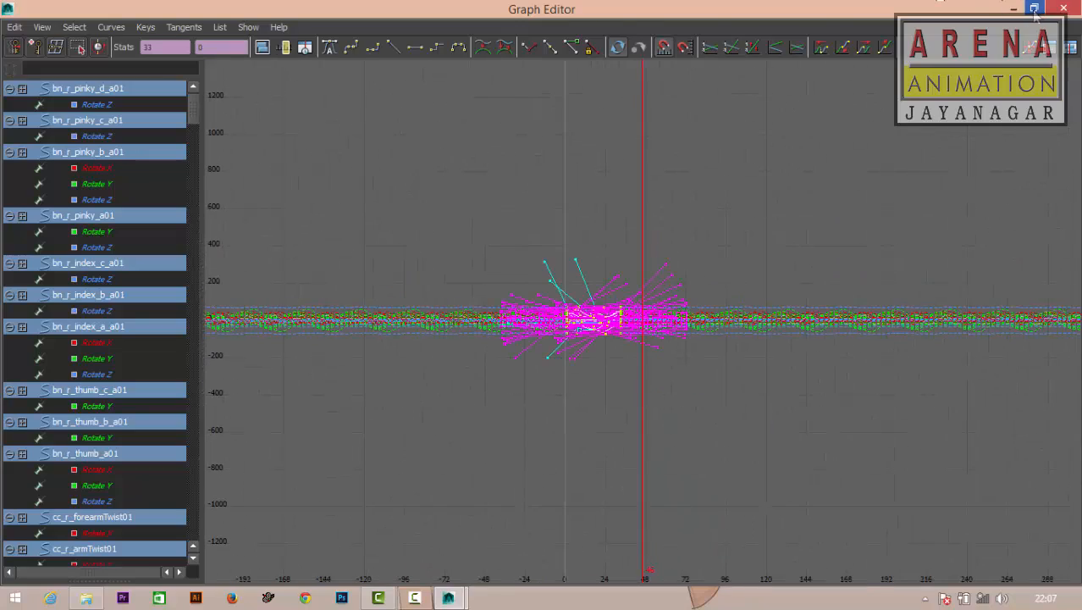
Restore the Graph Editor to its smaller window and scrub the walk to frame 120 to check the cycle.
click(1014, 8)
click(56, 575)
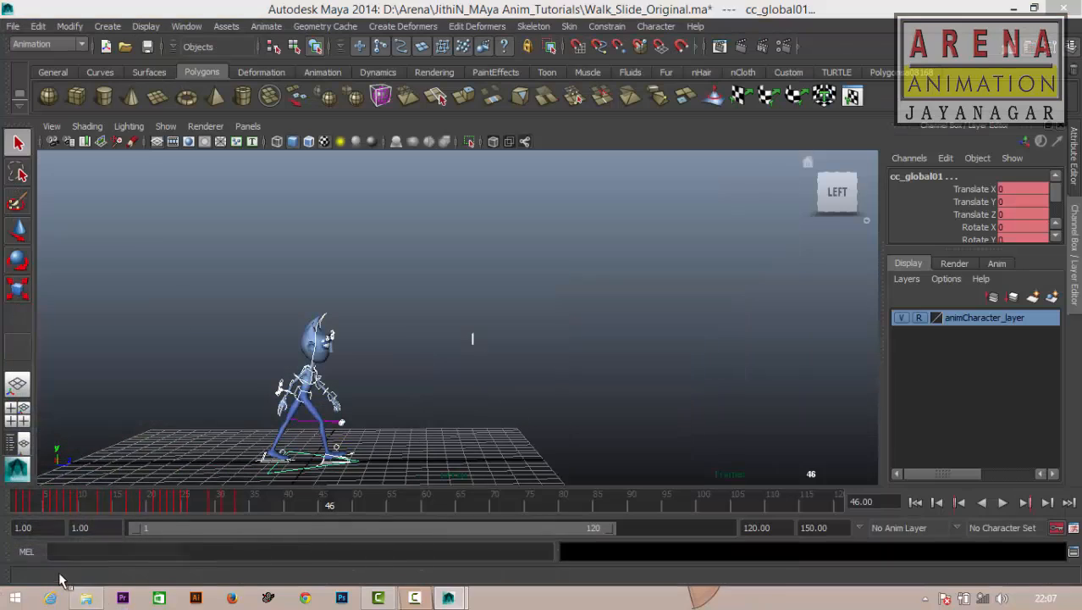
click(1035, 9)
alt+right_drag(254, 436, 269, 440)
drag(201, 511, 841, 513)
Set the playback end to frame 10000, play the cycling walk, and return to frame 1.
drag(774, 528, 511, 527)
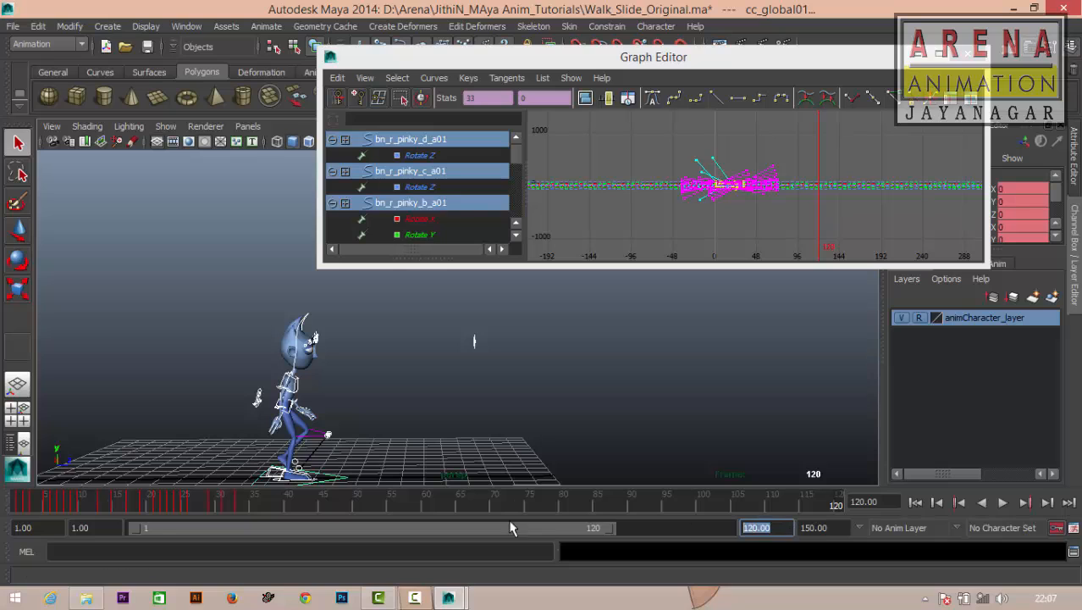
text(10)
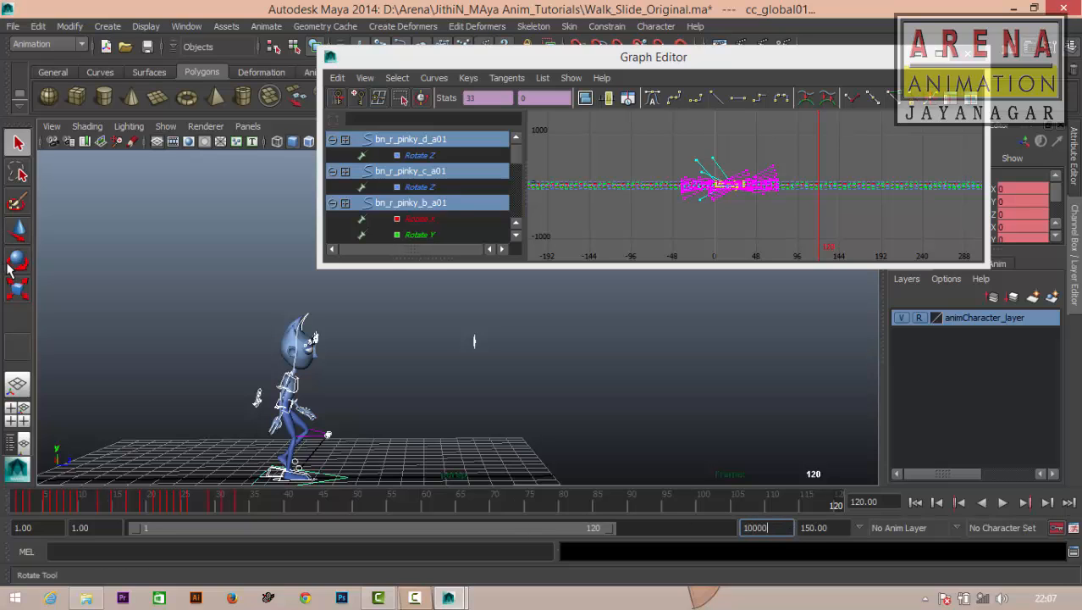
key(Return)
key(alt+v)
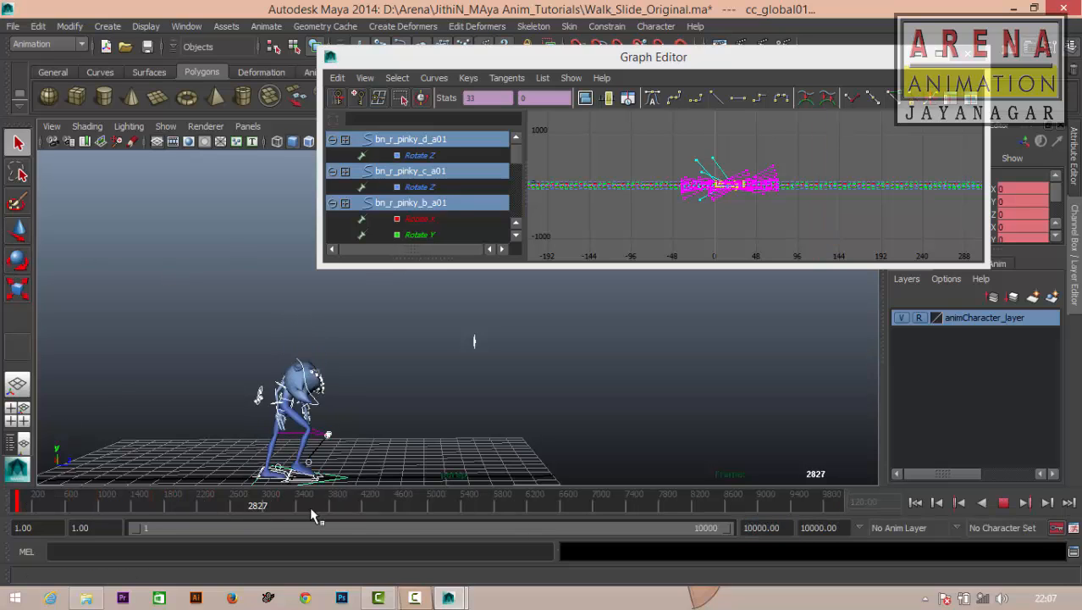
drag(311, 509, 13, 529)
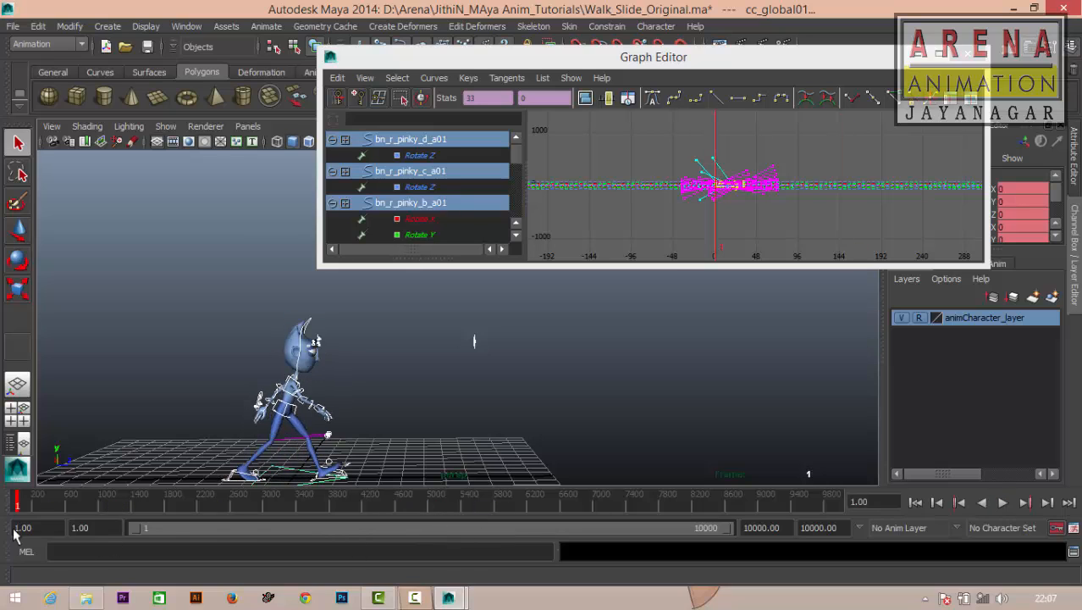
Shorten the playback end to frame 100 and play the walk through to frame 100.
double_click(790, 531)
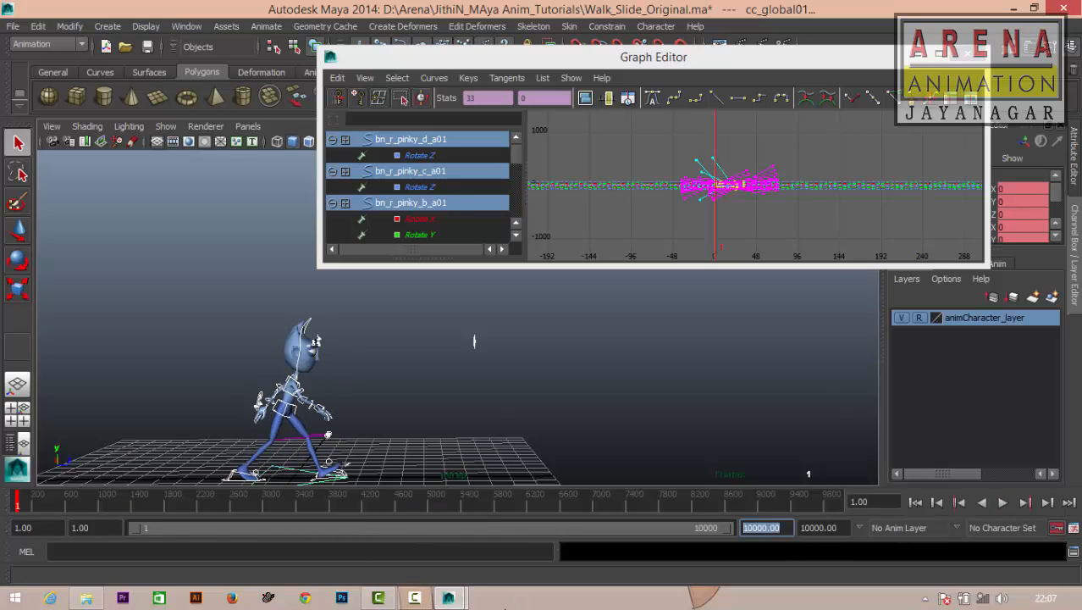
text(100)
key(Return)
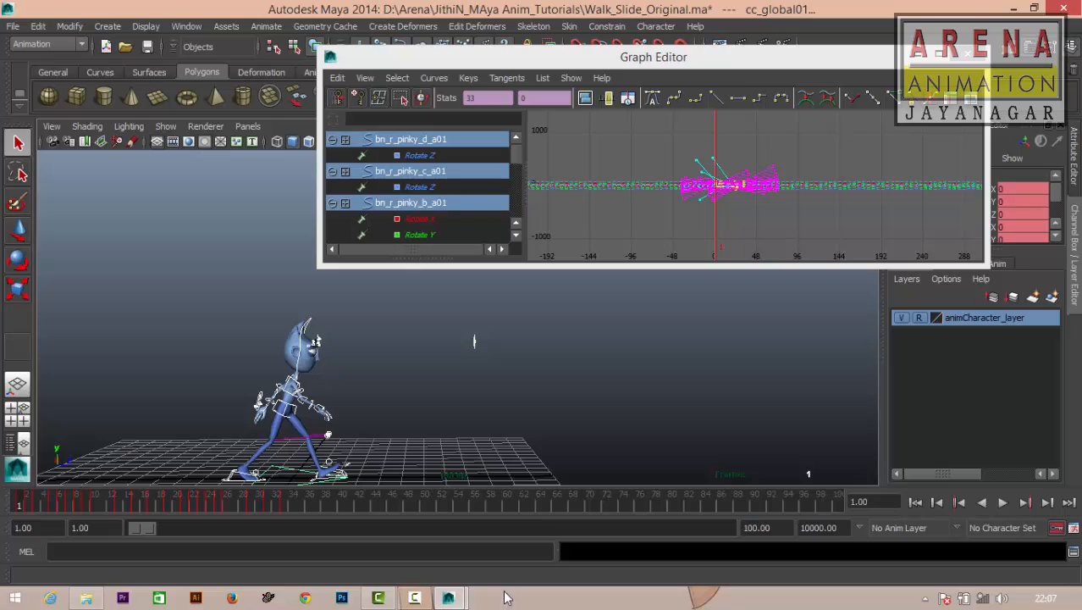
key(alt+v)
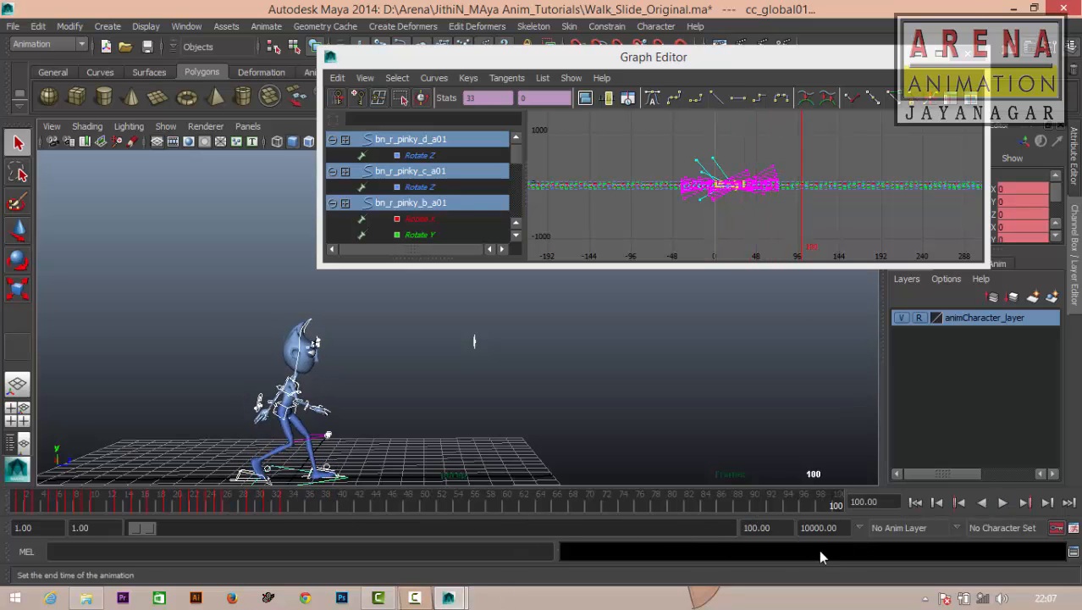
Set the playback end to frame 150 and play the walk through to frame 150.
click(764, 528)
text(150)
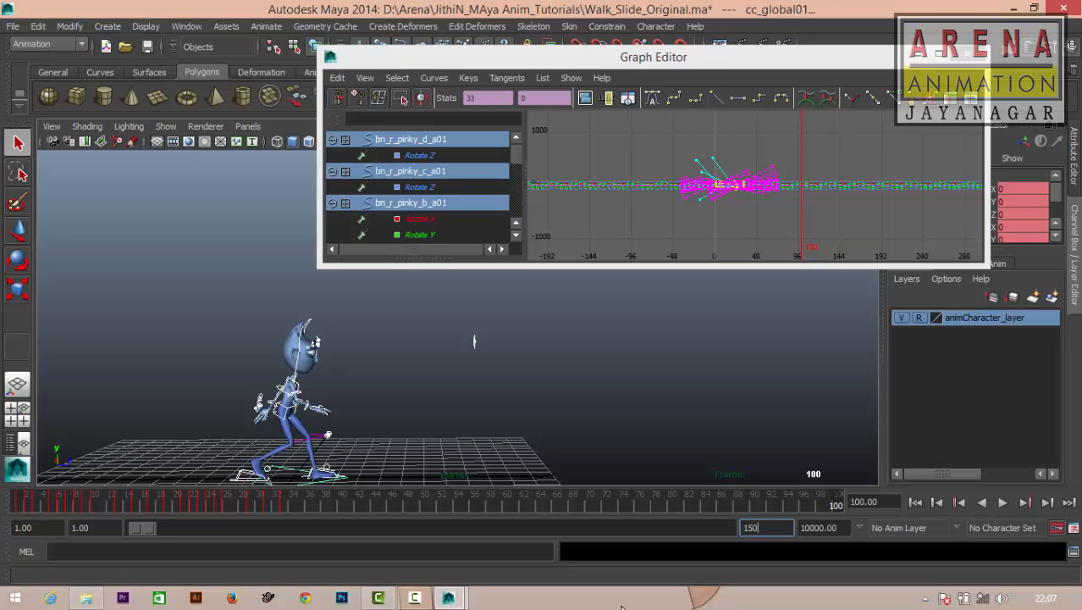
key(Return)
key(alt+v)
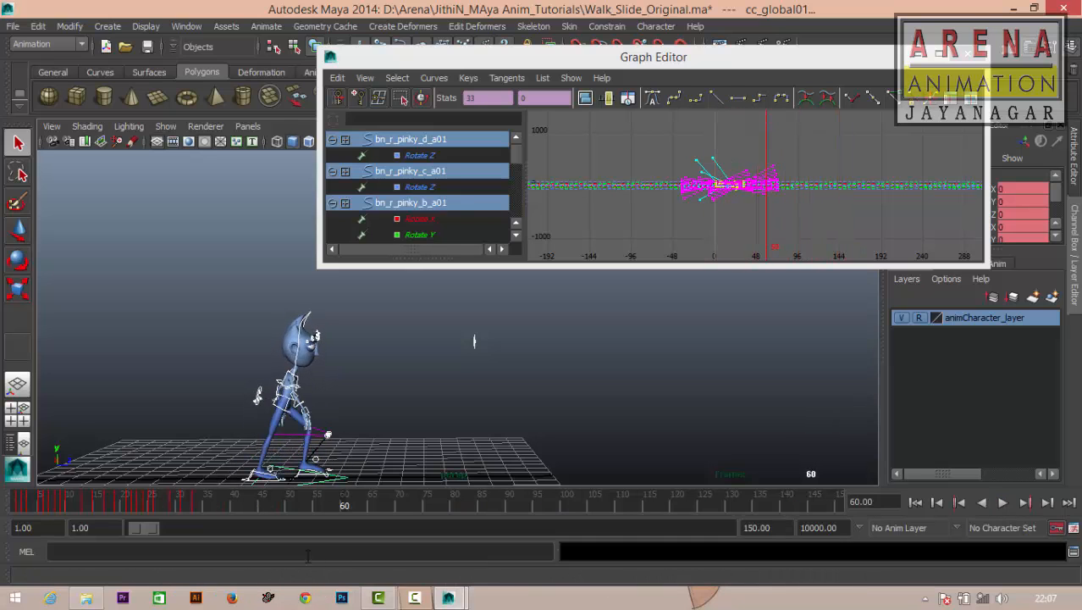
key(alt+v)
key(alt+v)
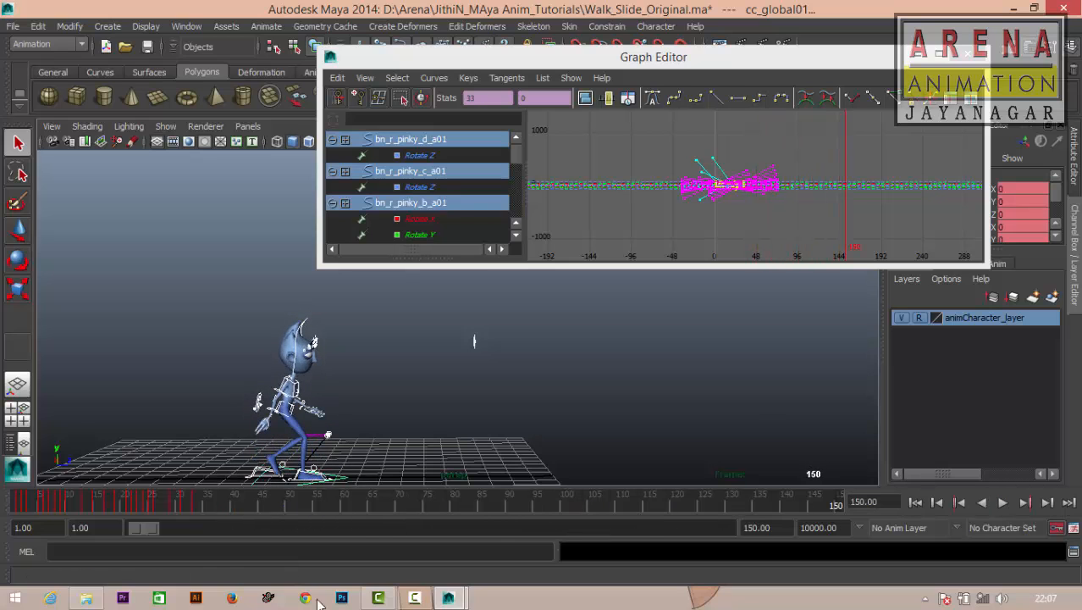
Select only the character's global control, cc_global01, the large triangle on the ground around the feet.
scroll(193, 382, up, 3)
alt+middle_drag(193, 382, 241, 227)
scroll(317, 387, up, 3)
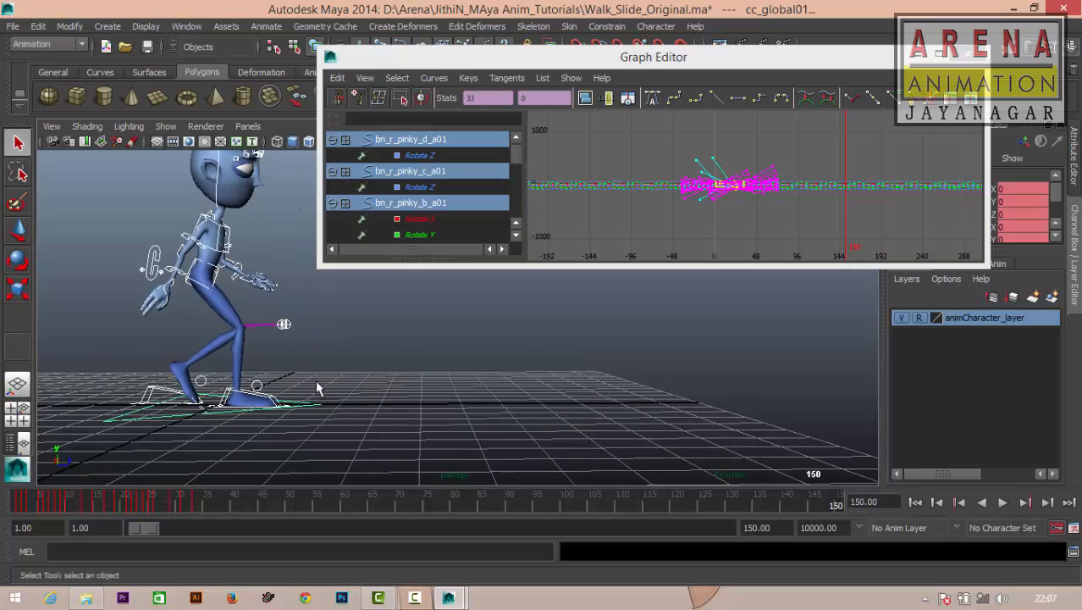
alt+drag(317, 386, 321, 410)
alt+middle_drag(320, 403, 403, 386)
click(399, 394)
click(416, 383)
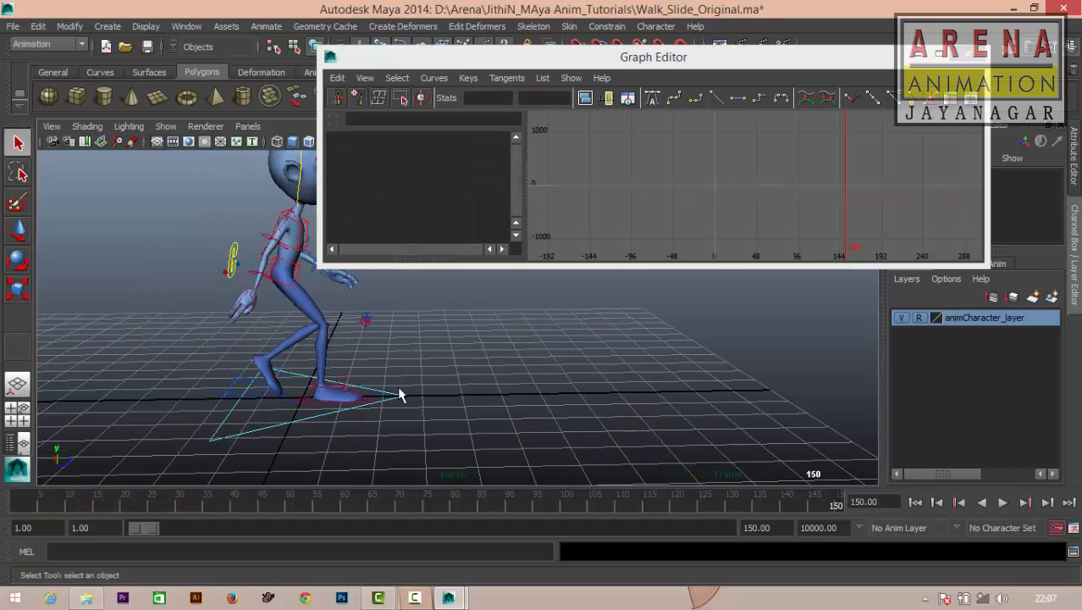
click(397, 394)
alt+drag(261, 382, 304, 450)
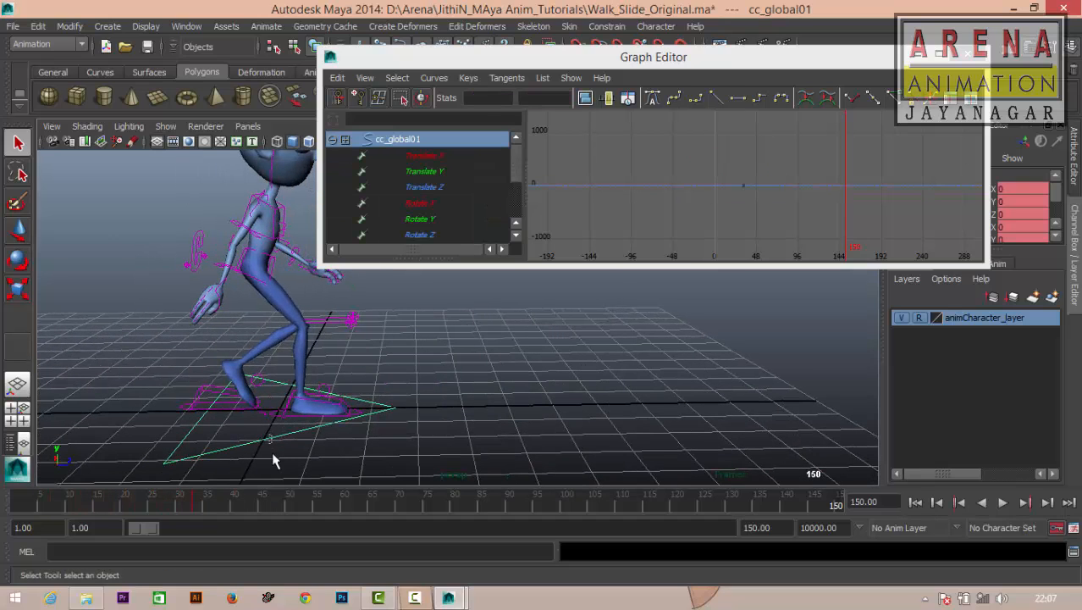
Replay the walk from frame 1, select all the character's controls to reveal their keys, and go to frame 33.
key(alt+v)
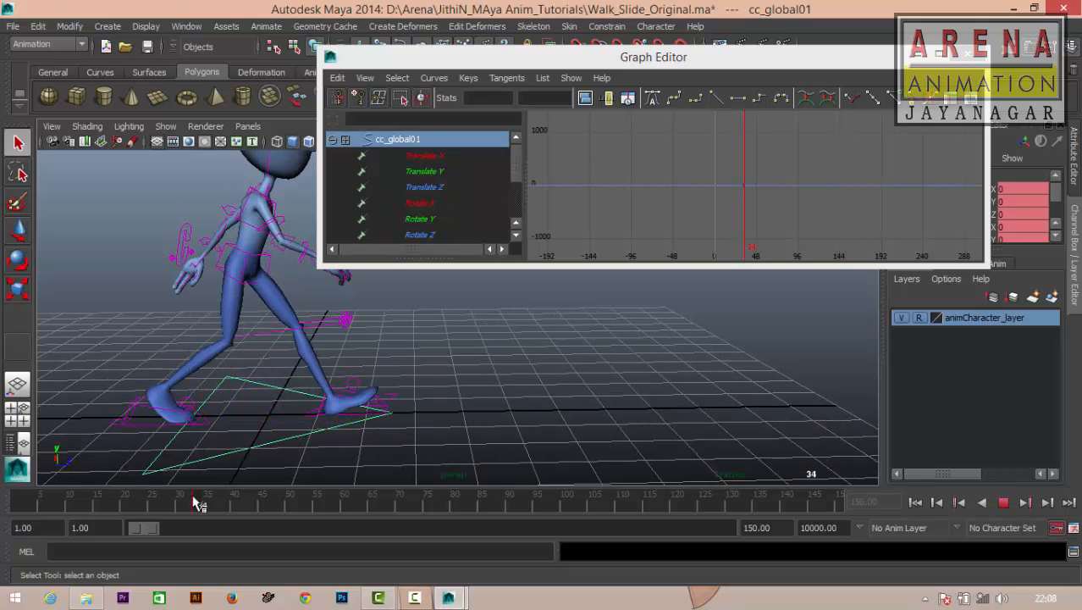
drag(46, 500, 4, 503)
alt+right_drag(260, 410, 142, 313)
alt+middle_drag(317, 318, 287, 390)
alt+drag(286, 389, 251, 337)
alt+middle_drag(250, 343, 99, 237)
drag(97, 237, 415, 437)
alt+right_drag(255, 429, 339, 415)
alt+middle_drag(288, 406, 449, 388)
click(189, 501)
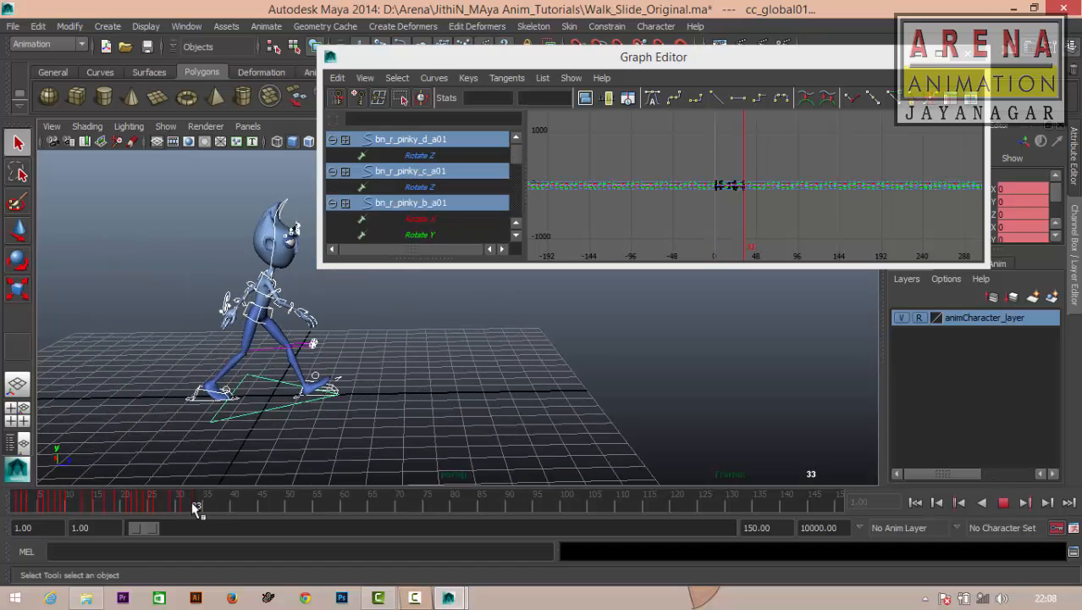
key(alt+v)
click(198, 507)
Select the global control, set a key on it at frame 1, and replay the walk up to frame 32.
click(248, 417)
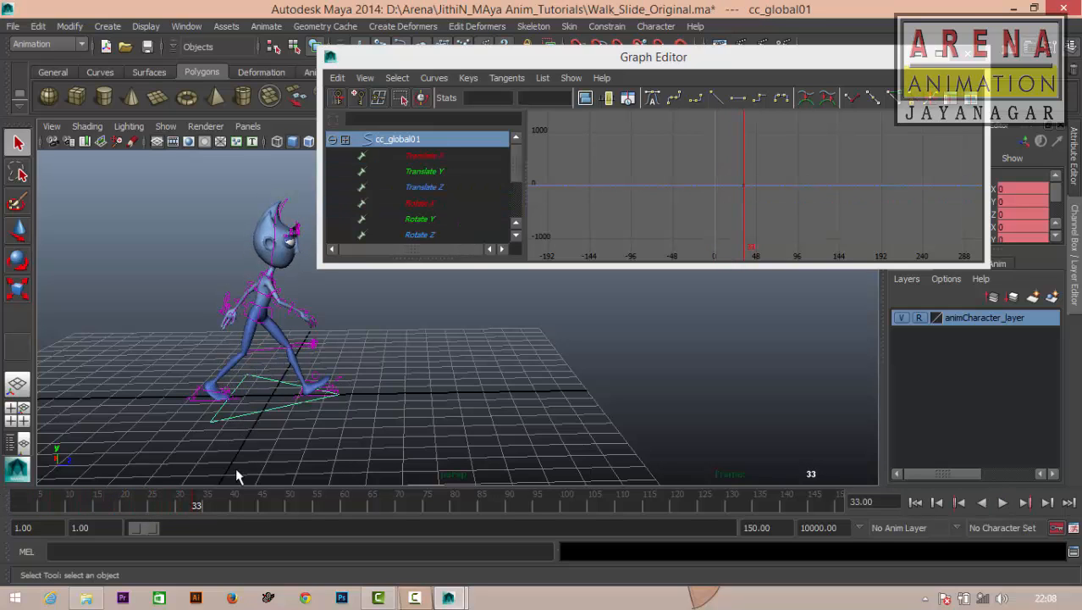
drag(161, 505, 2, 485)
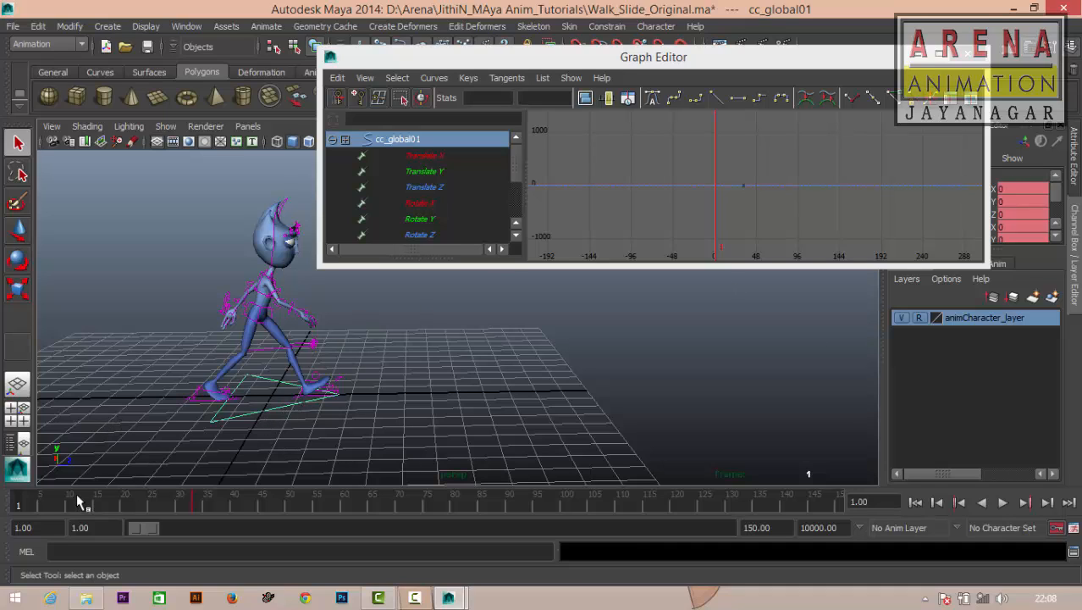
key(s)
click(196, 508)
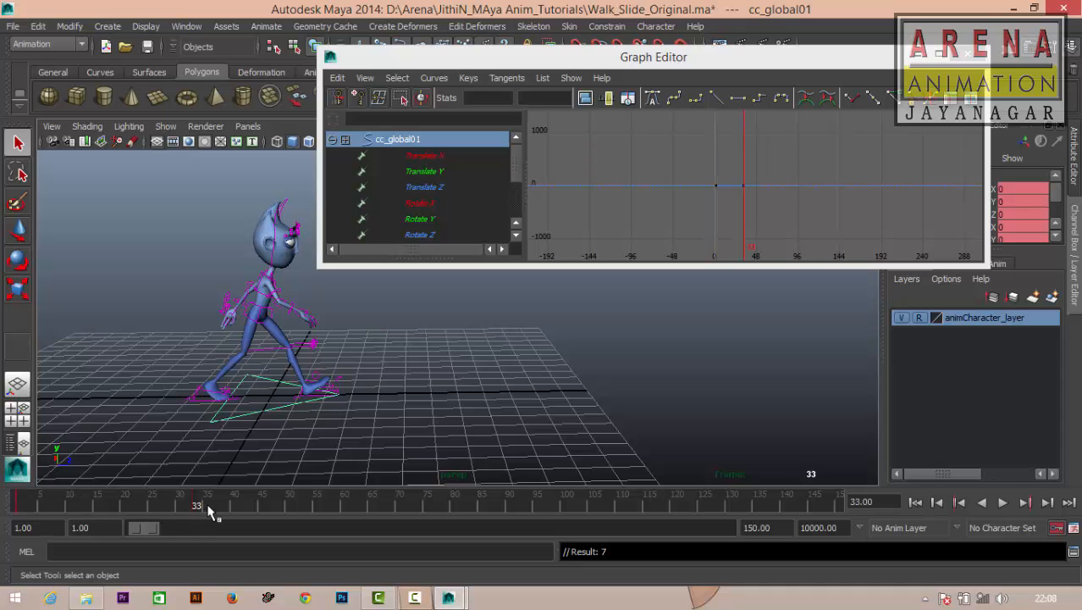
alt+right_drag(194, 343, 251, 421)
key(alt+v)
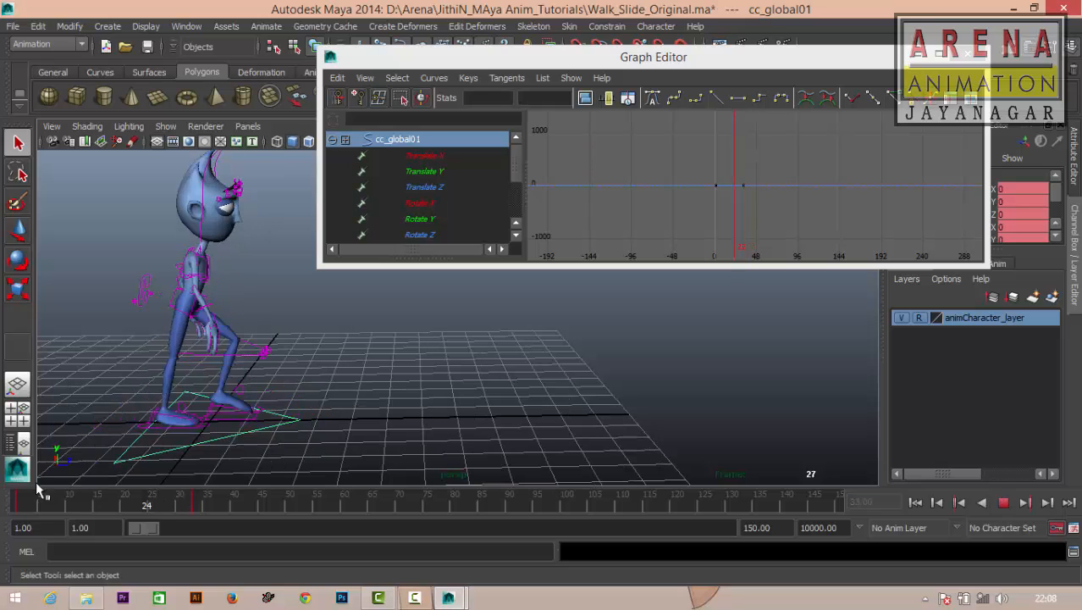
key(alt+v)
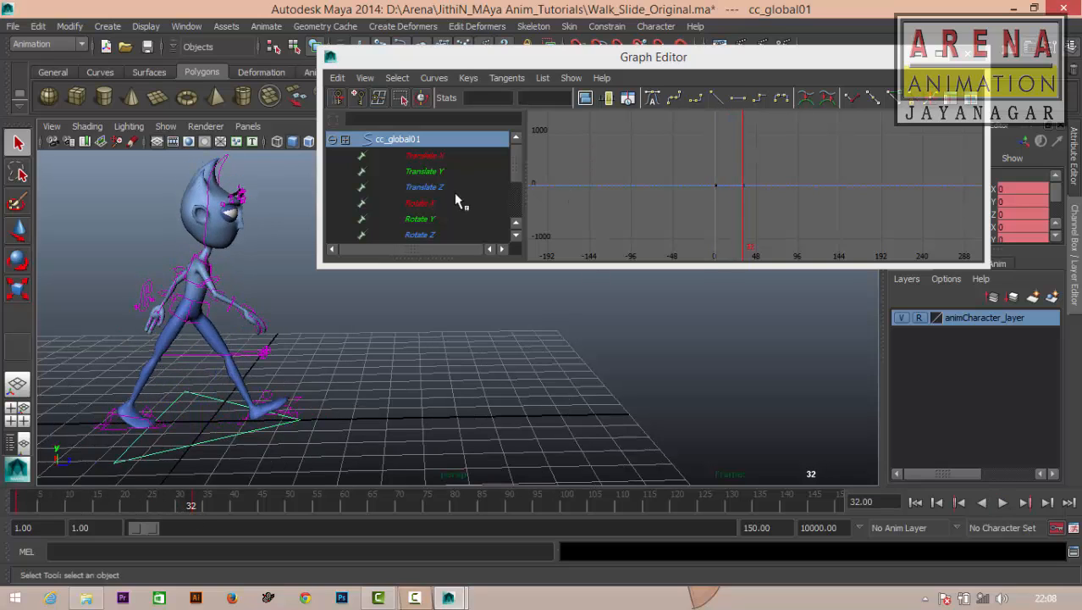
Select the global control's keys at frame 33 in the Graph Editor.
alt+right_drag(780, 144, 813, 206)
alt+right_drag(654, 174, 672, 199)
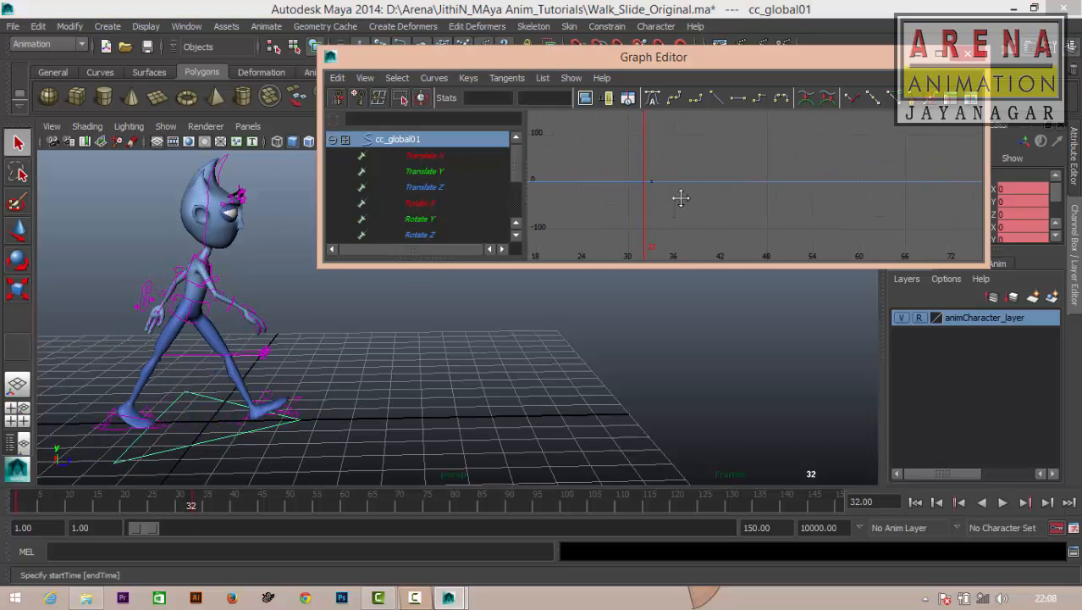
alt+middle_drag(677, 196, 899, 200)
drag(913, 232, 644, 179)
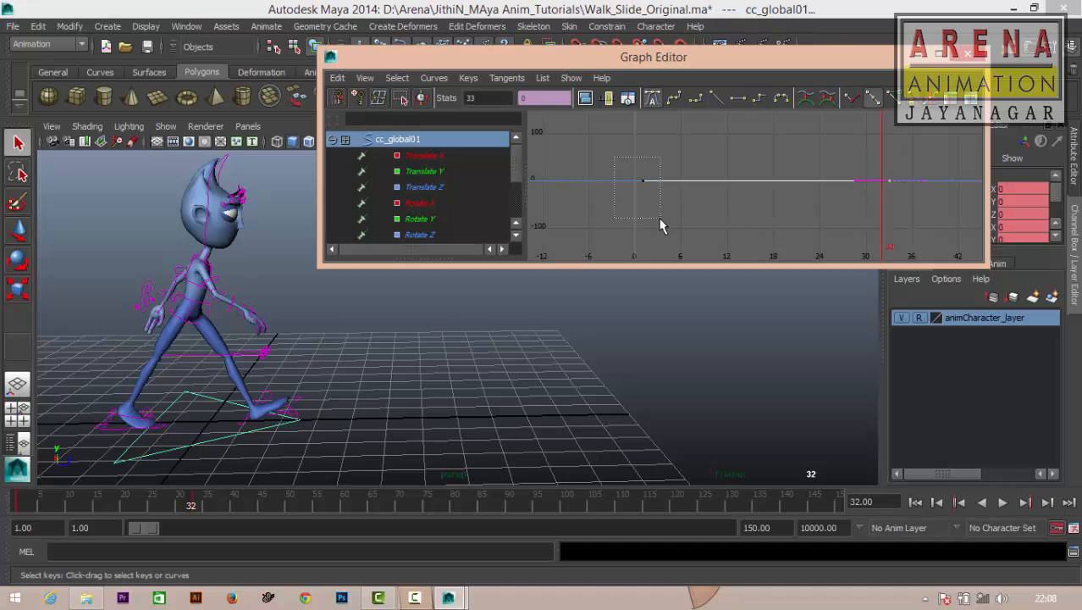
drag(660, 218, 663, 220)
drag(856, 169, 900, 228)
Scrub the walk to frame 42 and examine from above how the character stands on the grid.
middle_click(296, 397)
alt+right_drag(302, 396, 203, 378)
drag(16, 508, 246, 523)
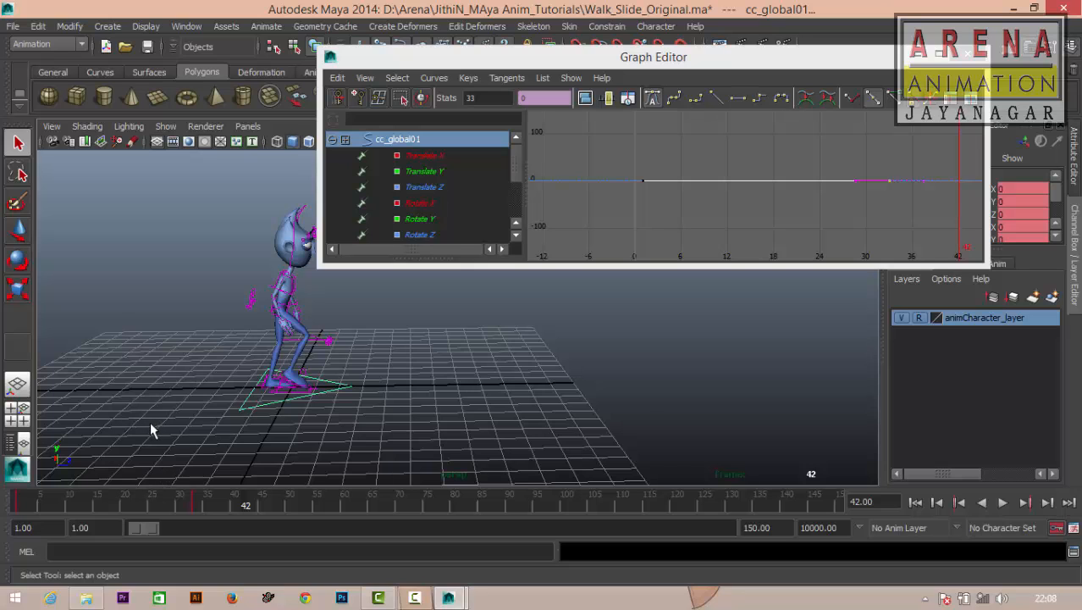
alt+drag(150, 422, 77, 472)
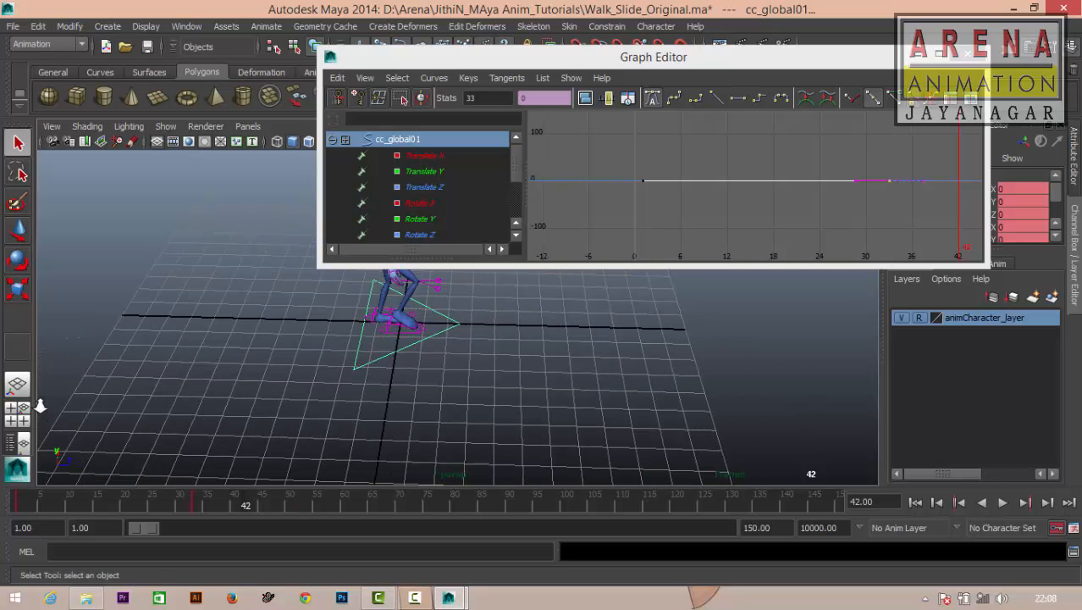
alt+drag(40, 407, 81, 440)
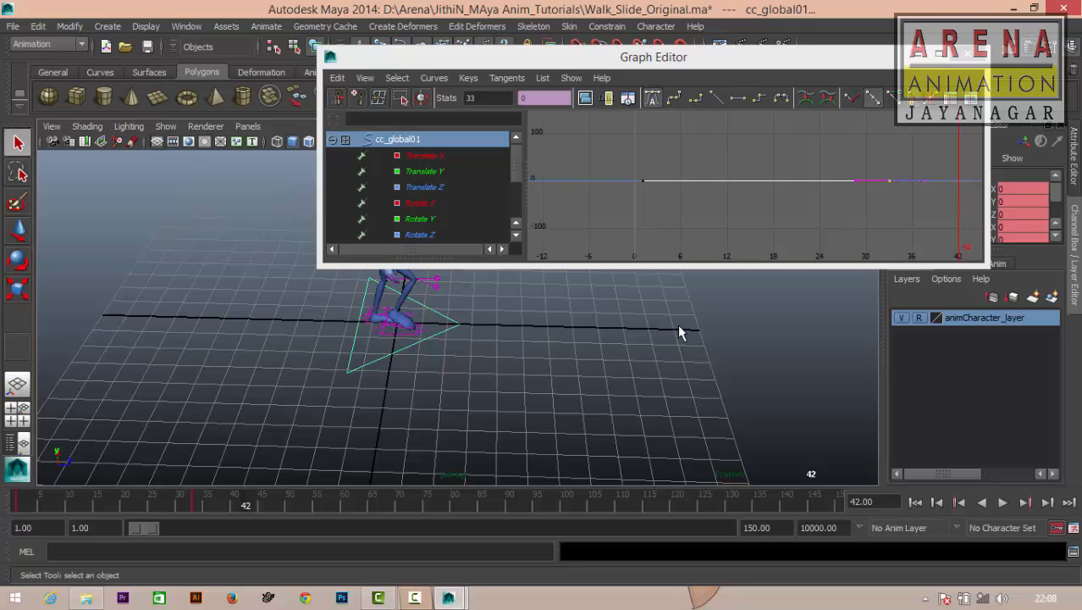
alt+middle_drag(473, 390, 360, 383)
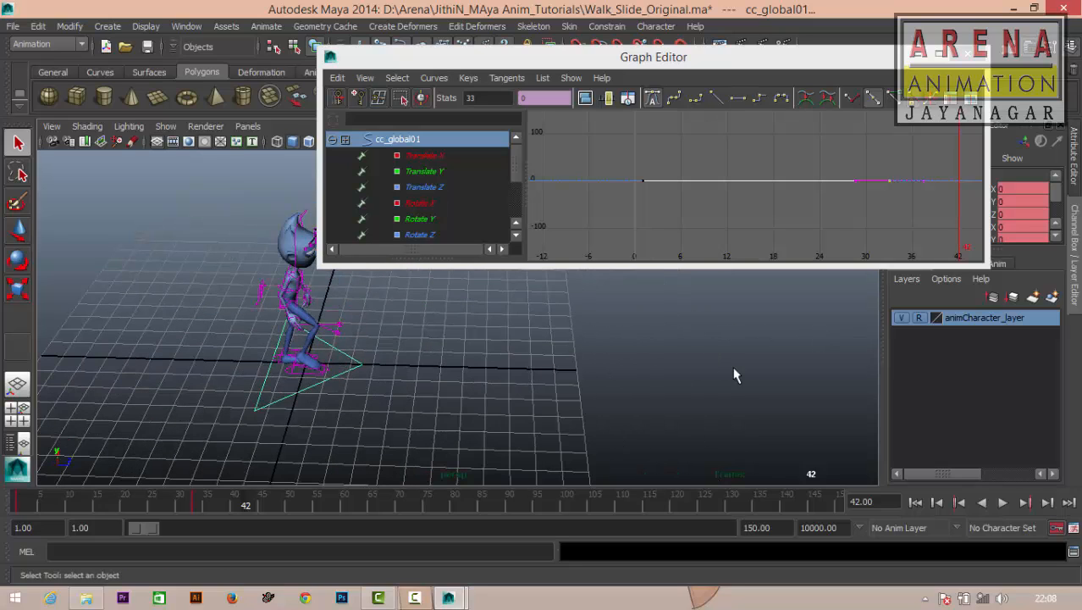
alt+drag(735, 375, 757, 276)
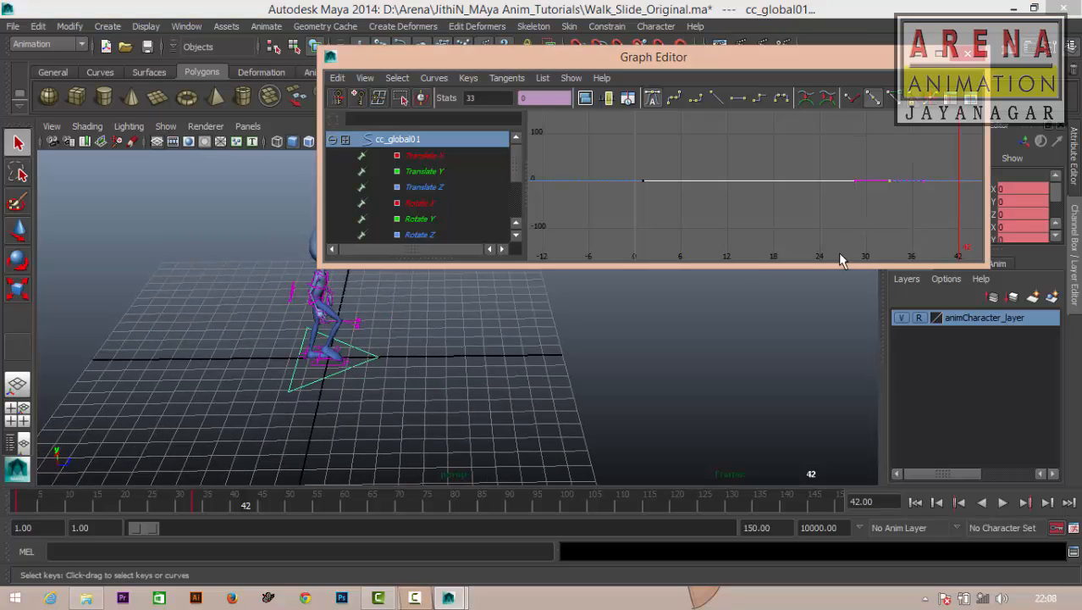
Try to move the global control's frame 33 keys with the Move Keys tool, and undo the change.
alt+right_drag(841, 255, 779, 273)
key(w)
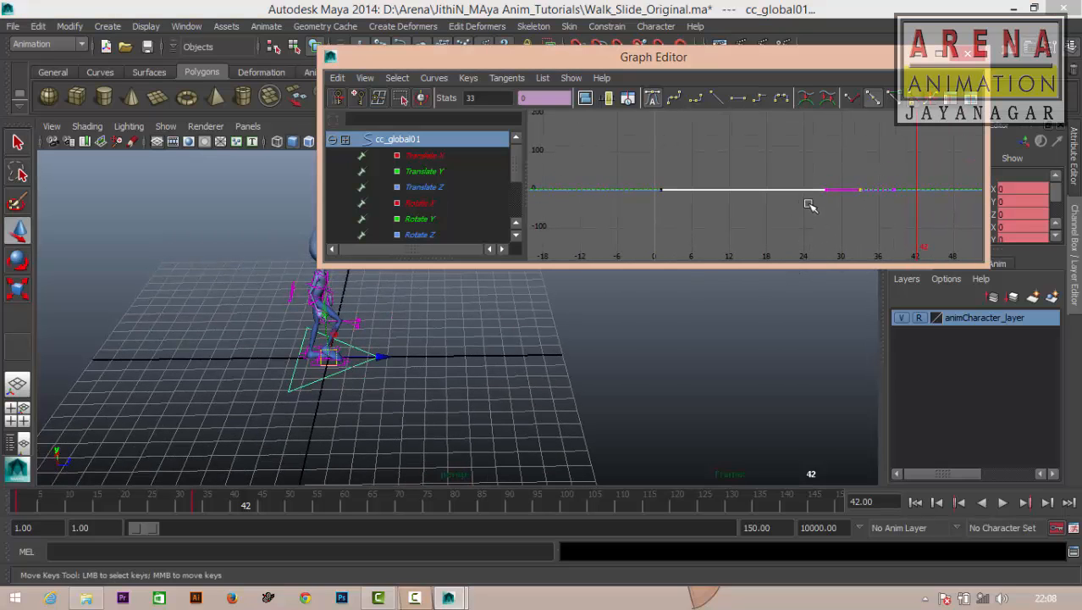
middle_drag(852, 207, 856, 201)
key(z)
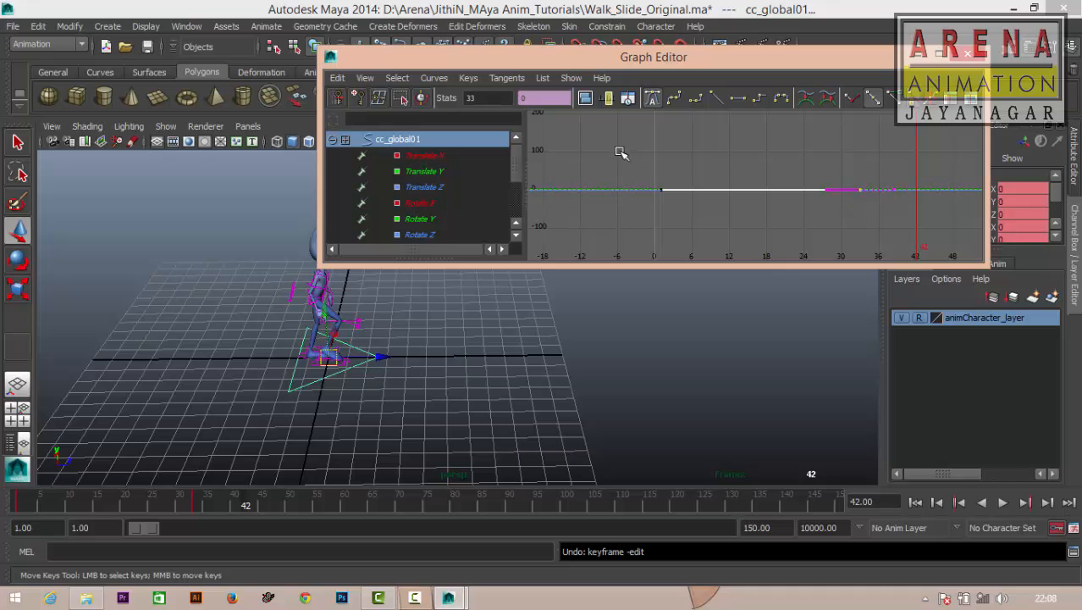
Isolate the global control's Translate Z curve in the Graph Editor and select its keys at frames 1 and 33.
drag(621, 153, 724, 213)
click(382, 186)
key(f)
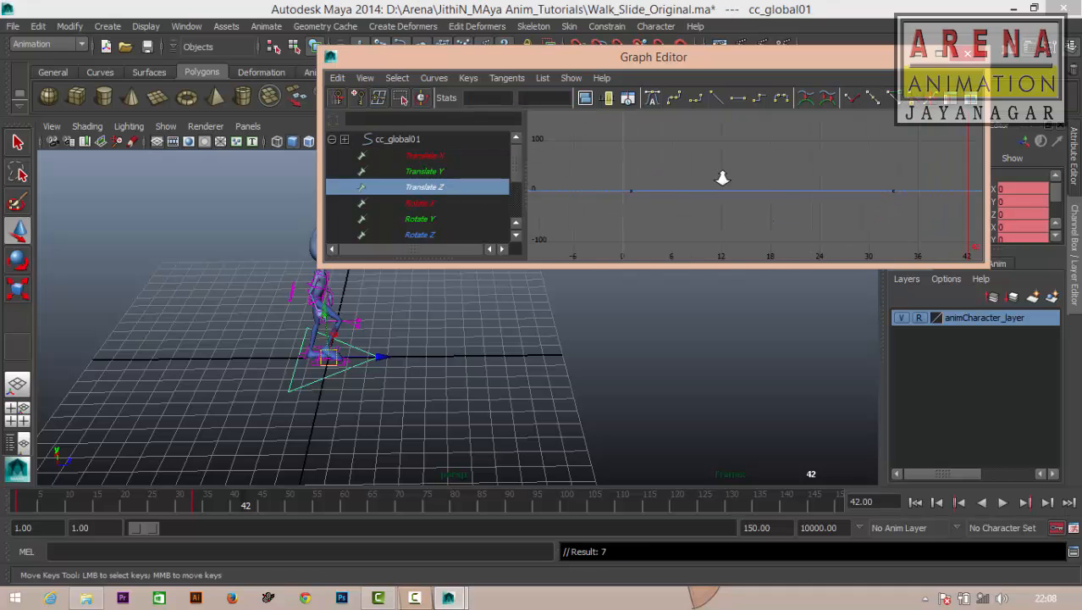
scroll(759, 188, down, 1)
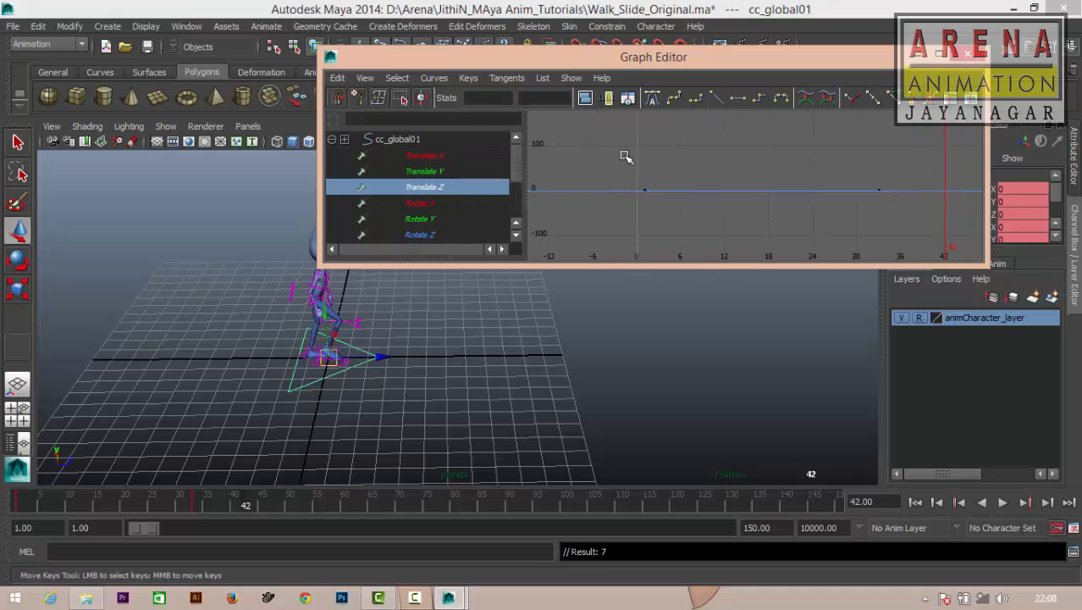
drag(610, 146, 981, 256)
key(f)
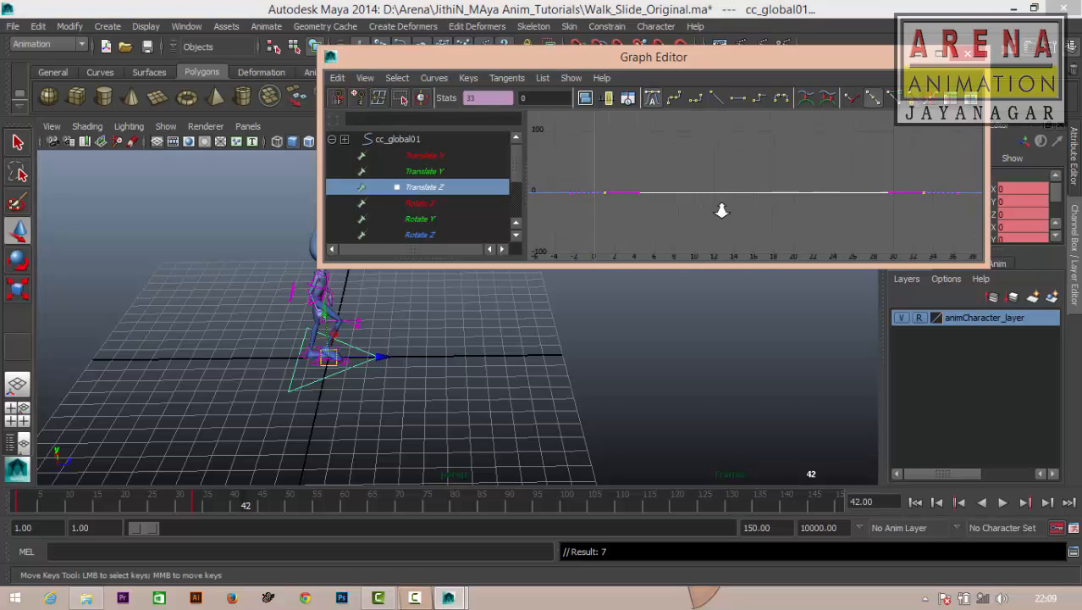
Set linear tangents on both keys of the Translate Z curve.
drag(932, 159, 953, 213)
drag(580, 165, 987, 260)
scroll(767, 203, down, 1)
scroll(767, 203, down, 1)
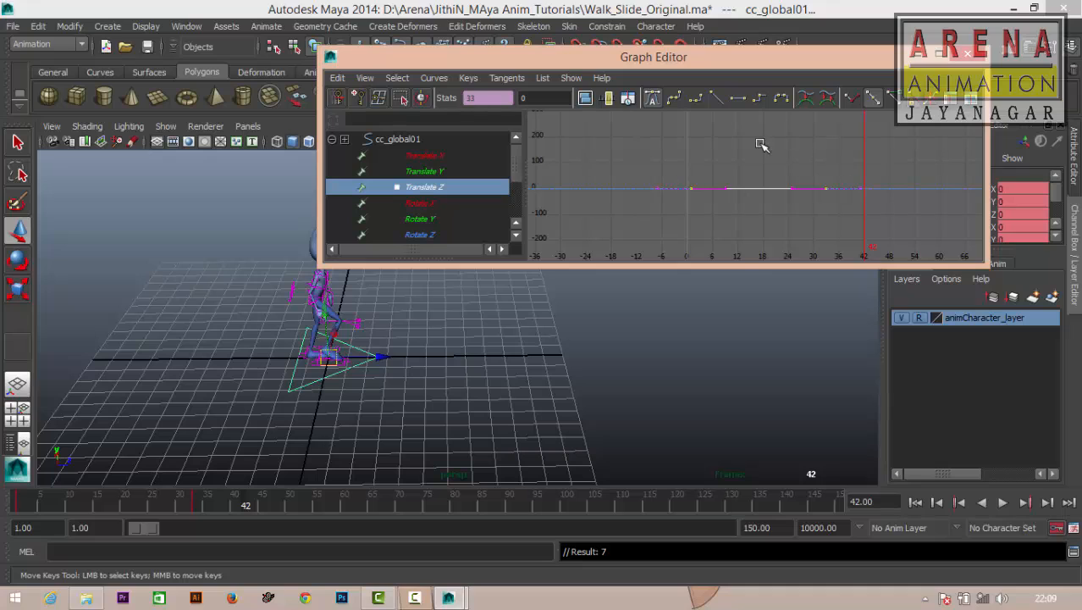
scroll(764, 157, down, 1)
click(722, 101)
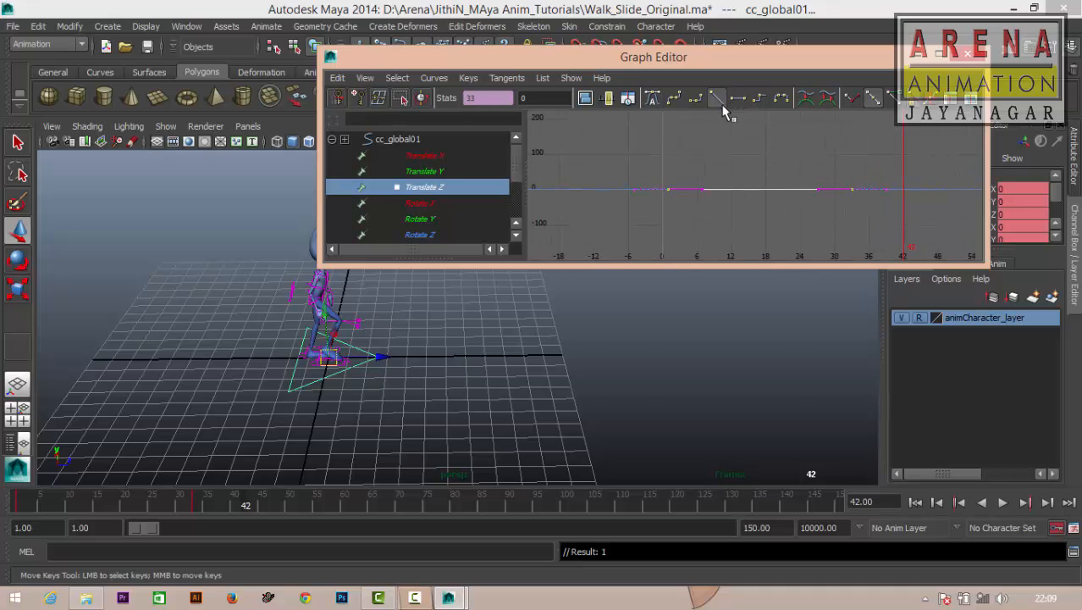
scroll(783, 180, up, 1)
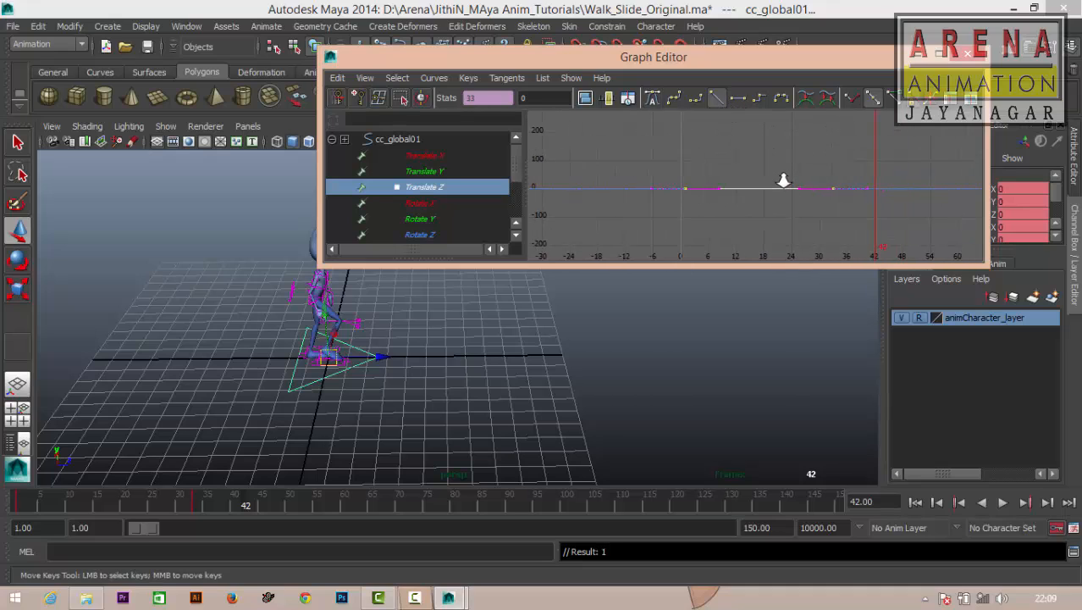
Select the frame 33 key of the global control's Translate Z curve and raise its value to about 15.2.
click(844, 172)
drag(847, 164, 894, 236)
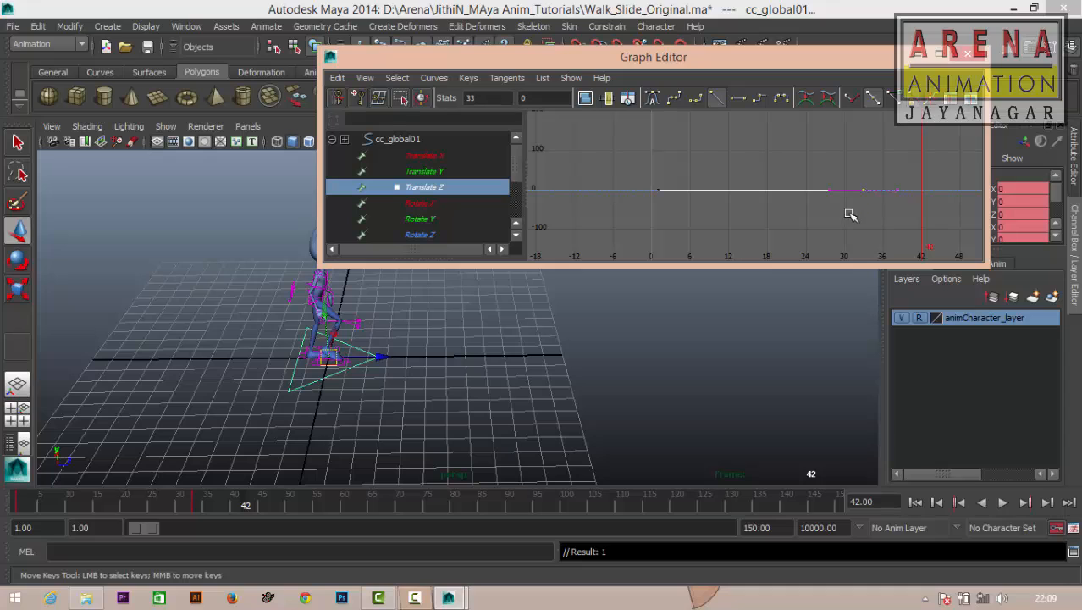
shift+drag(645, 161, 669, 193)
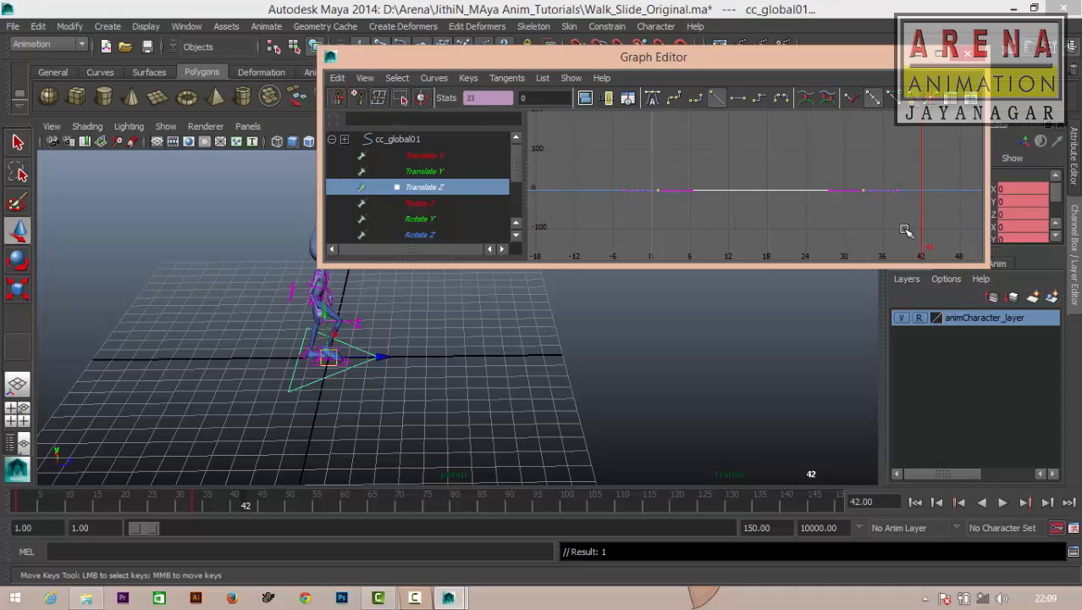
scroll(854, 202, down, 2)
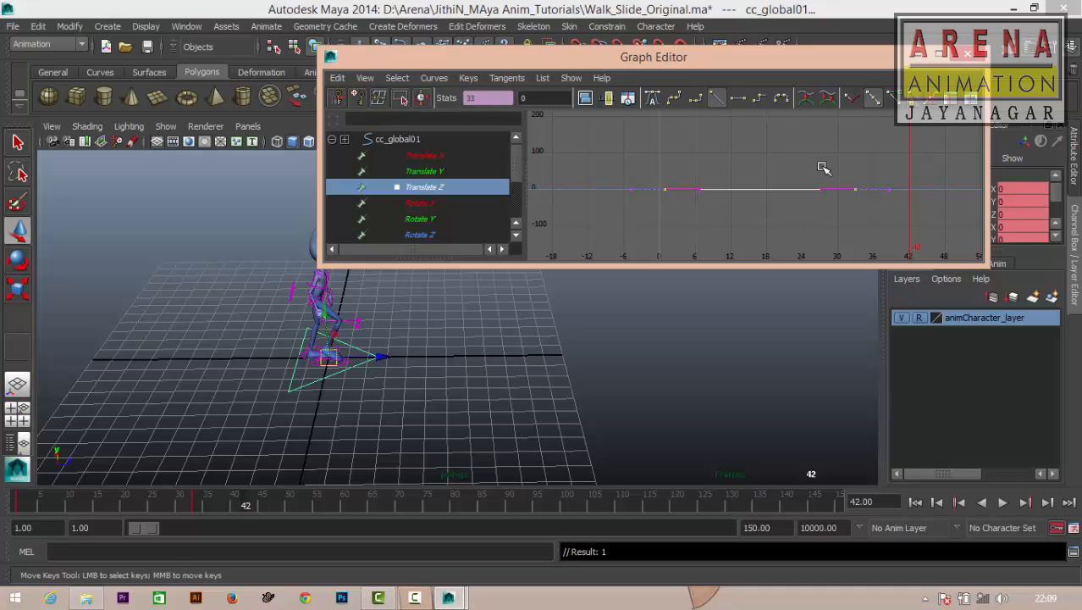
click(871, 219)
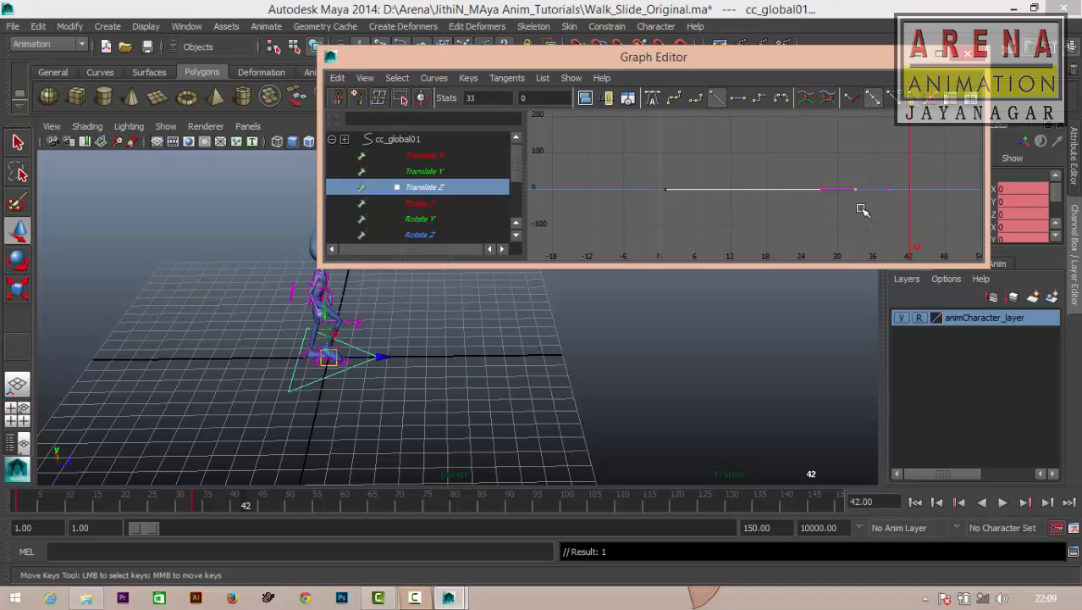
middle_drag(858, 215, 860, 216)
middle_drag(857, 217, 856, 217)
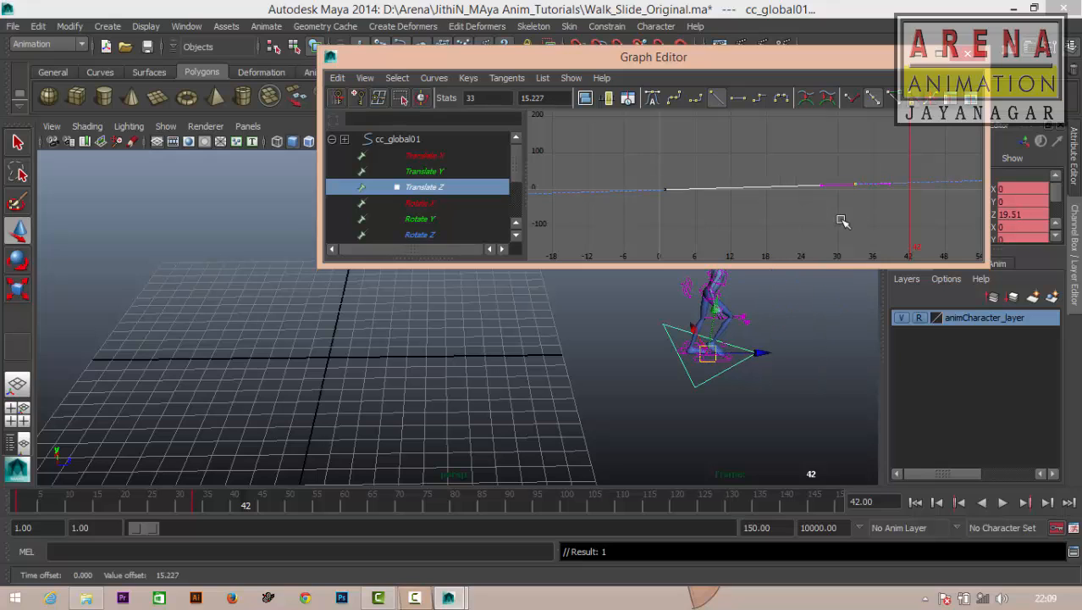
Scrub the walk to frame 27 and lower the frame 33 Translate Z key to about 7.6.
key(a)
alt+right_drag(792, 220, 741, 211)
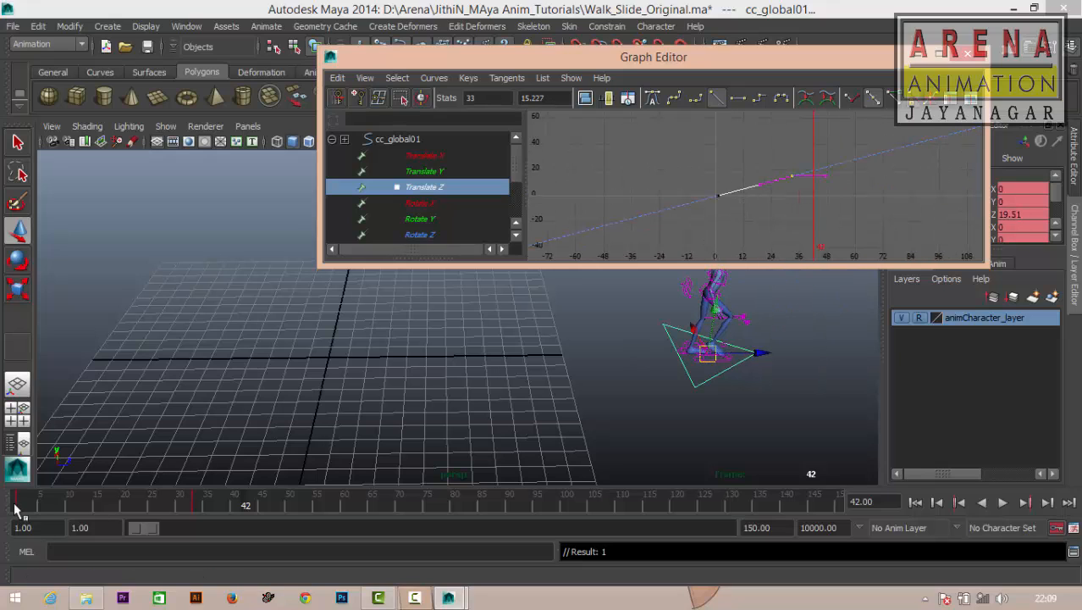
drag(15, 508, 164, 505)
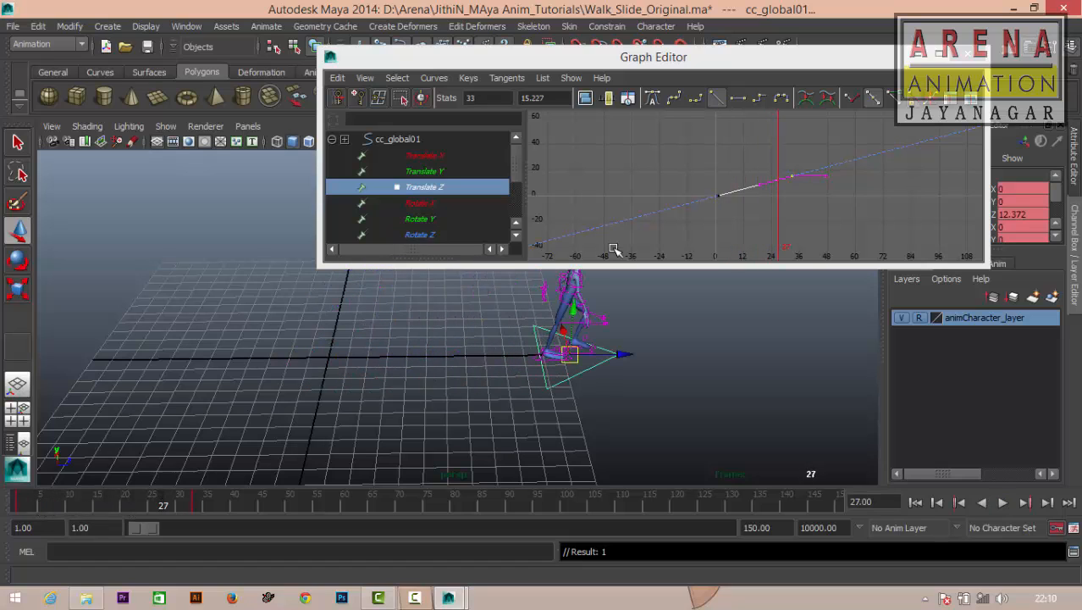
alt+right_drag(765, 138, 769, 144)
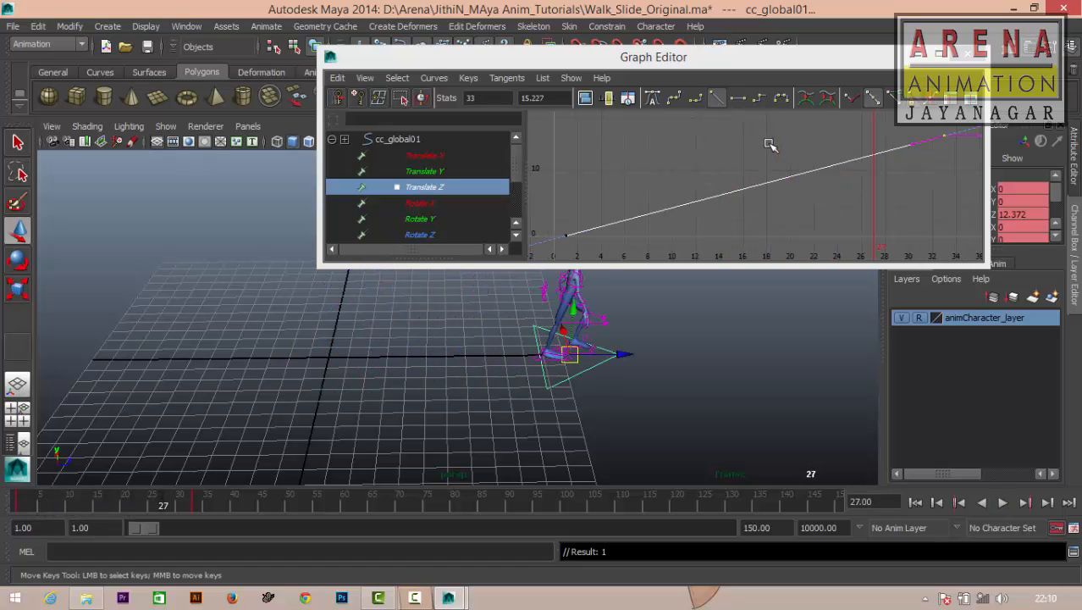
alt+right_drag(897, 193, 828, 167)
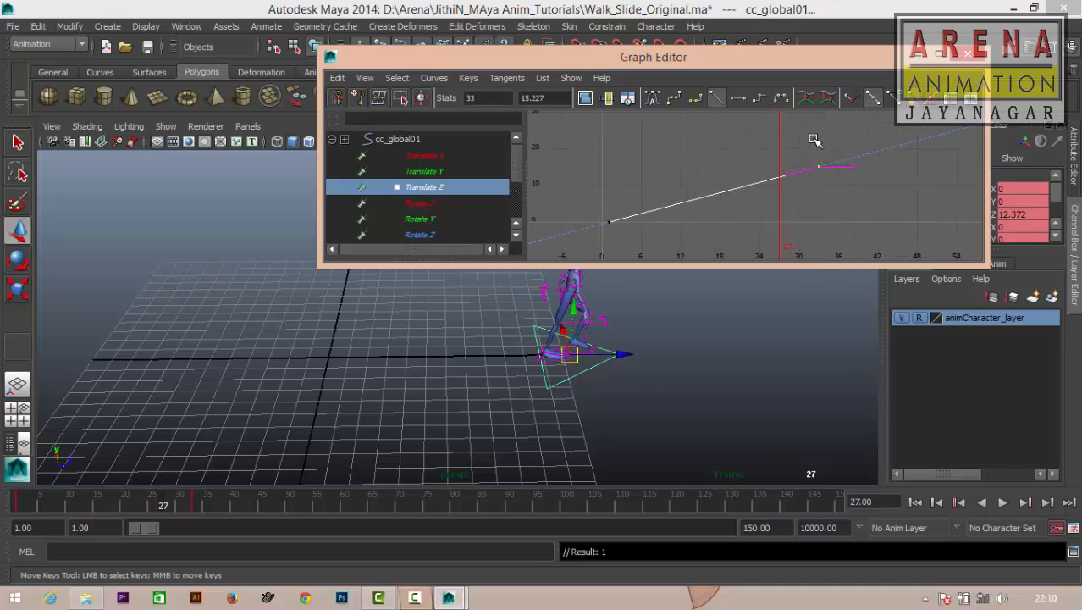
middle_drag(813, 139, 817, 169)
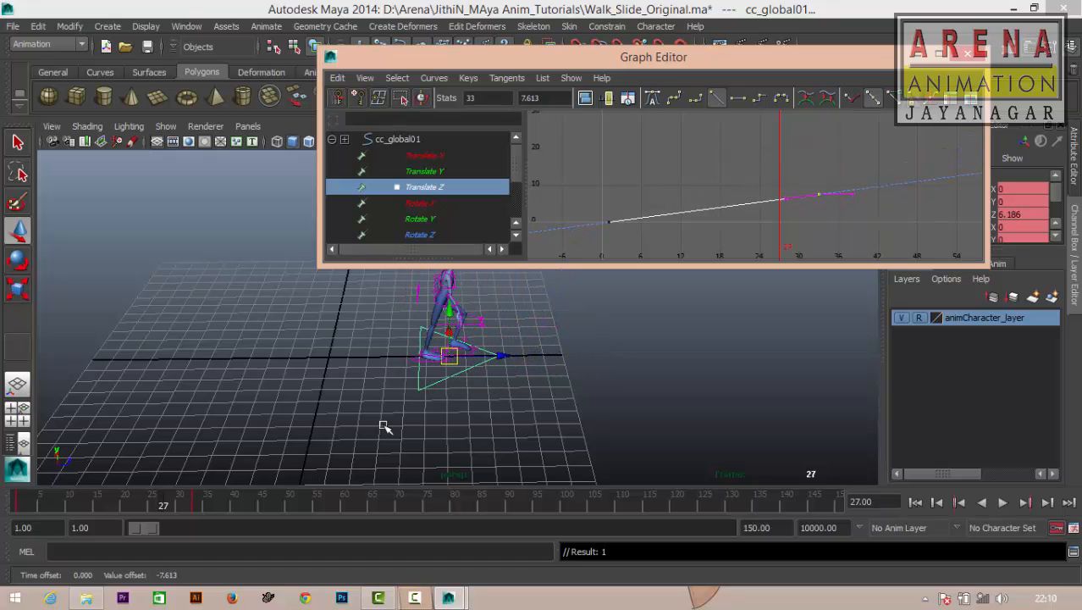
Play and scrub the walk in the side view to check the feet for sliding.
key(alt+v)
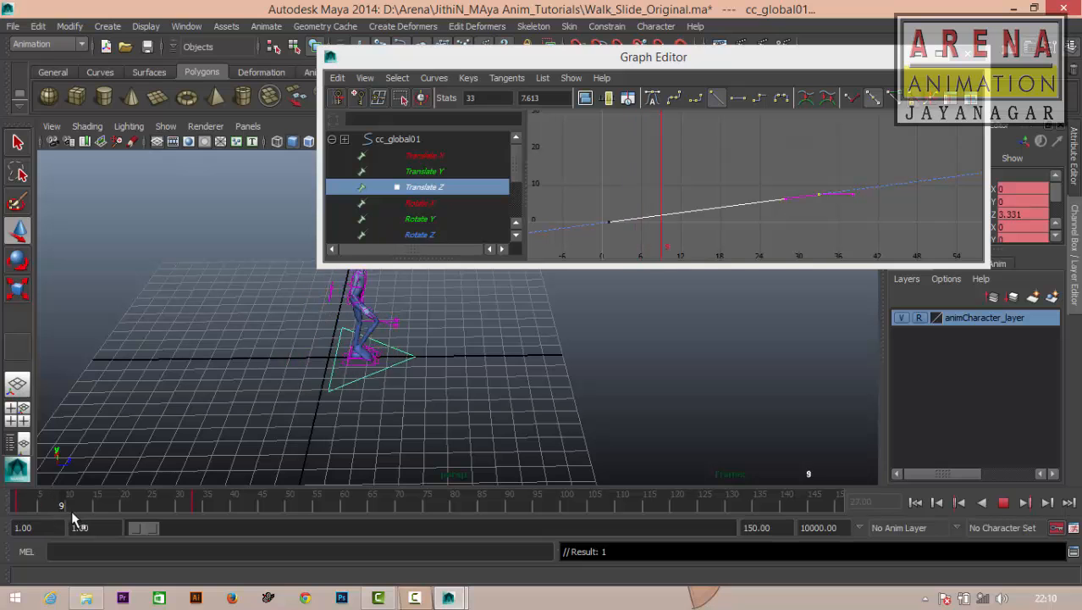
key(alt+v)
alt+drag(262, 427, 334, 345)
key(space)
scroll(332, 347, up, 2)
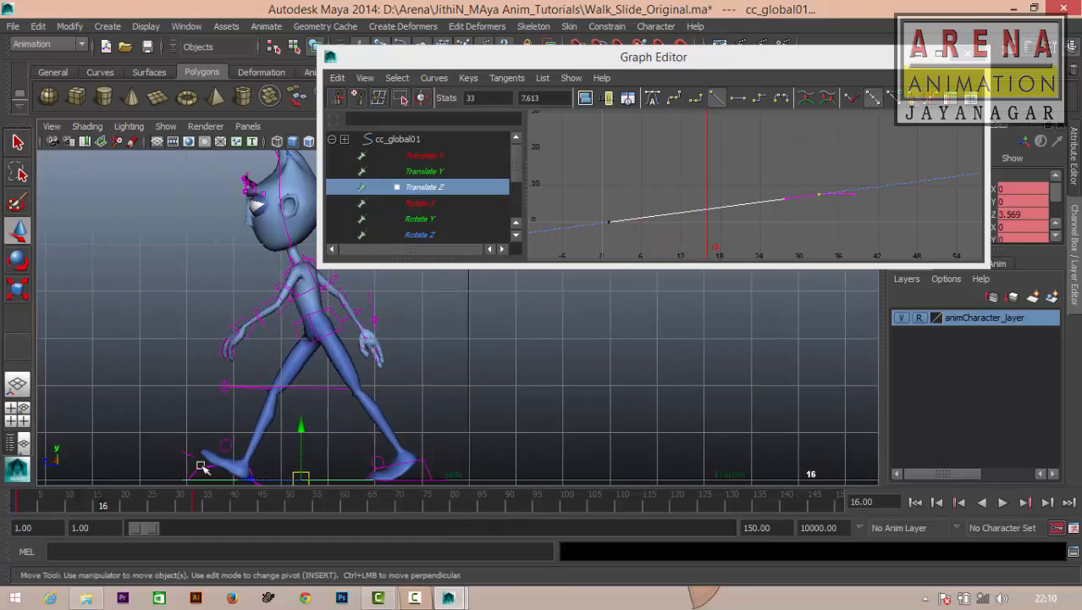
mouse_move(32, 503)
mouse_down()
mouse_move(12, 500)
mouse_move(51, 495)
mouse_up()
alt+middle_drag(395, 396, 513, 393)
alt+right_drag(513, 393, 466, 377)
key(alt+v)
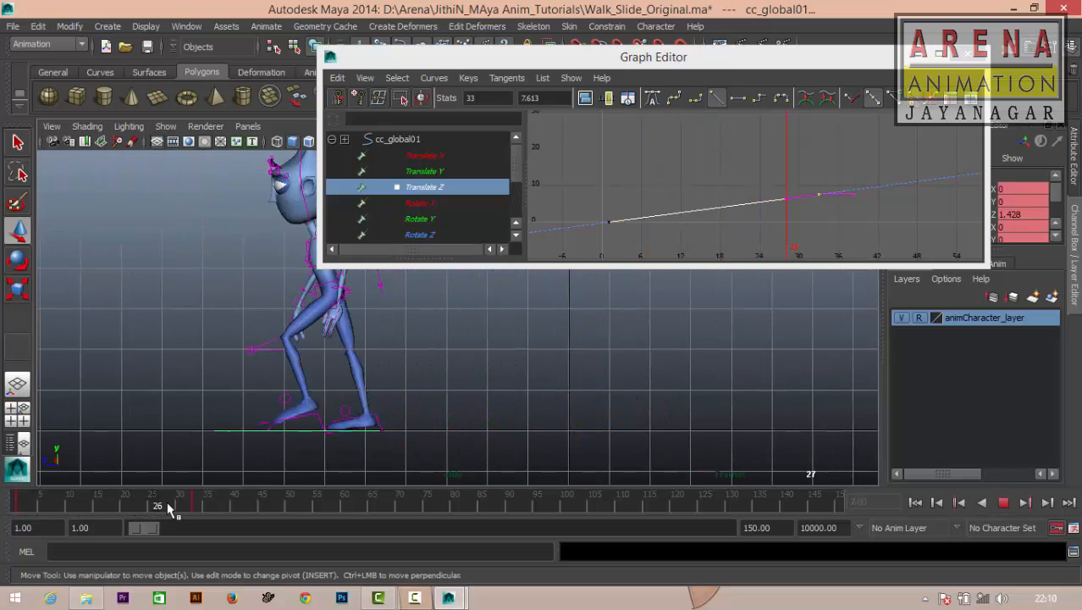
Lower the global control's frame 33 Translate Z key to about 7.1 and scrub the walk from the side to check it.
mouse_move(205, 507)
mouse_down()
mouse_move(246, 499)
mouse_move(61, 507)
mouse_move(113, 506)
mouse_move(142, 489)
mouse_up()
alt+middle_drag(801, 174, 804, 155)
alt+right_drag(804, 155, 841, 175)
shift+middle_drag(834, 149, 835, 160)
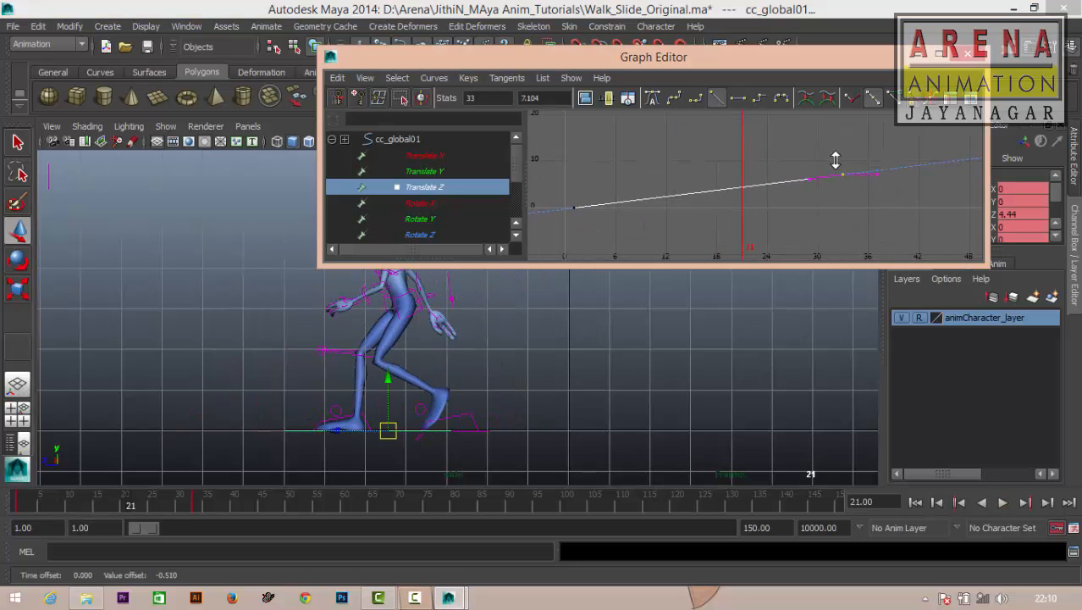
mouse_move(27, 506)
mouse_down()
mouse_move(180, 523)
mouse_move(38, 527)
mouse_move(189, 528)
mouse_move(34, 527)
mouse_move(111, 517)
mouse_up()
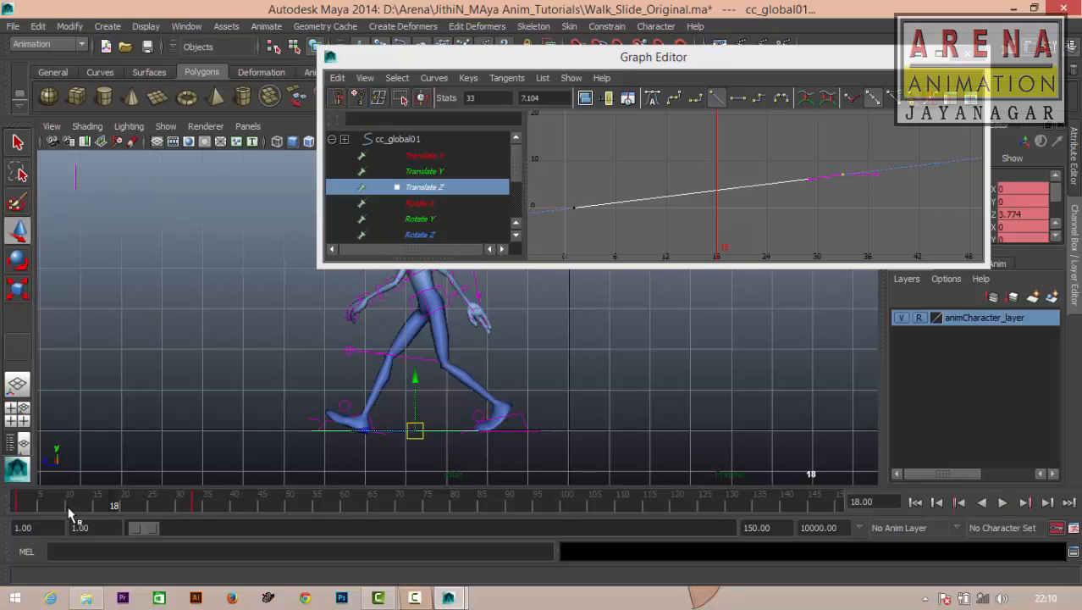
mouse_move(47, 503)
mouse_down()
mouse_move(19, 503)
mouse_move(60, 503)
mouse_move(18, 508)
mouse_up()
Select the left foot control and scrub the first frames close up to examine the planted foot for sliding.
click(518, 422)
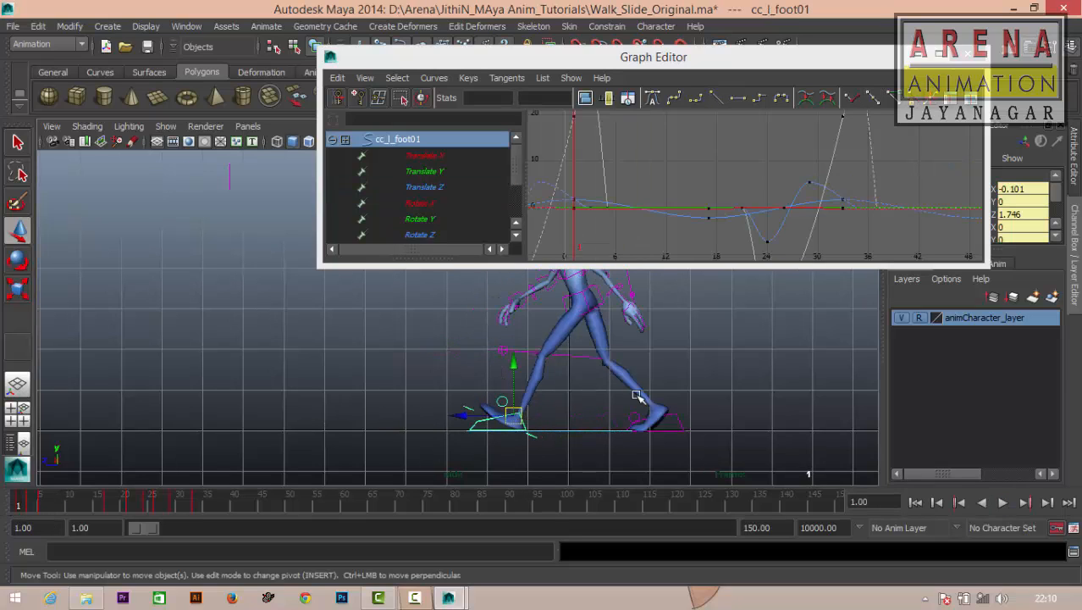
click(641, 398)
click(515, 433)
drag(18, 508, 26, 509)
alt+right_drag(580, 362, 686, 488)
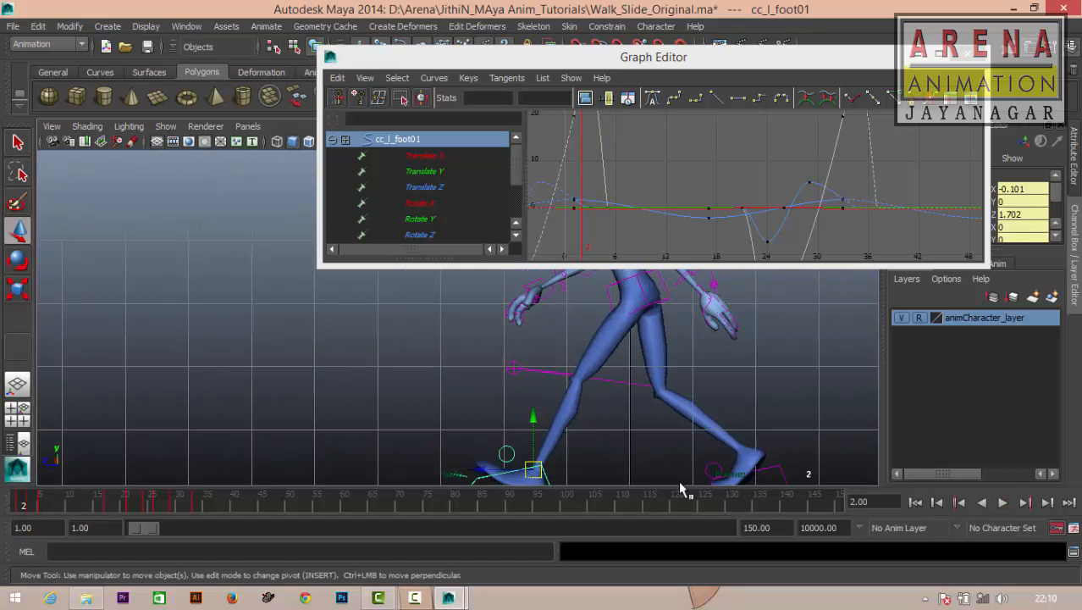
alt+middle_drag(686, 488, 643, 392)
alt+right_drag(500, 361, 572, 381)
alt+right_drag(334, 415, 390, 422)
mouse_move(22, 509)
mouse_down()
mouse_move(44, 507)
mouse_move(15, 486)
mouse_move(32, 494)
mouse_up()
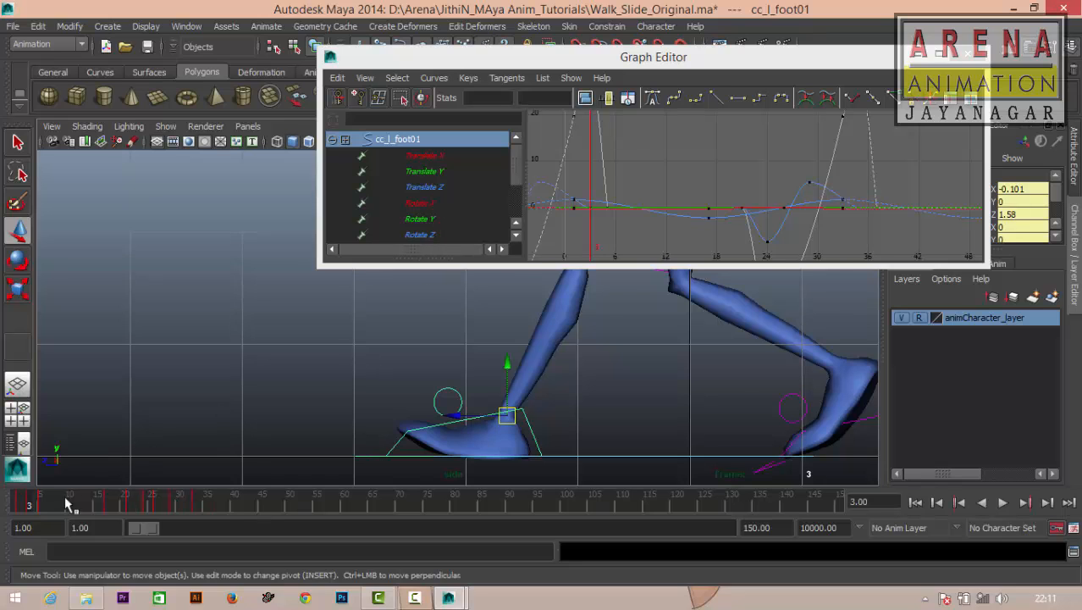
drag(68, 504, 17, 482)
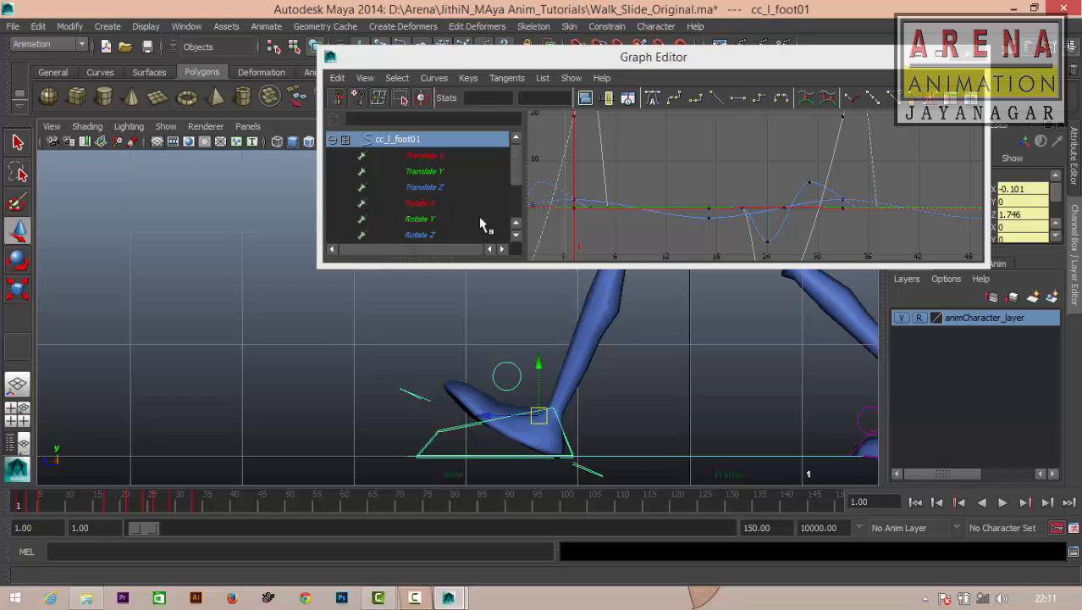
Isolate the left foot control's Translate Z curve in the Graph Editor and frame it.
click(434, 193)
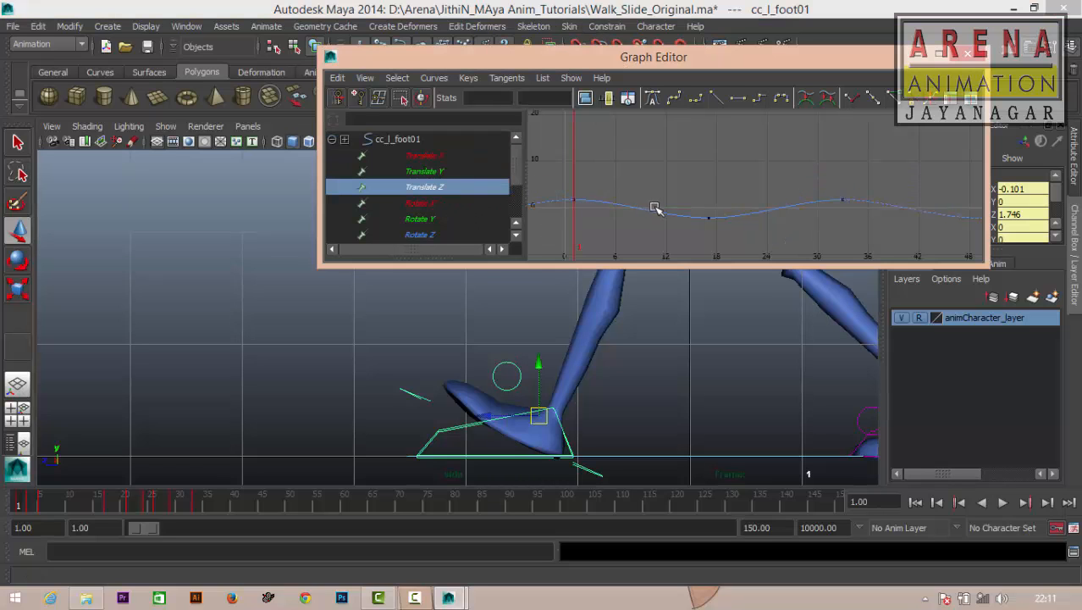
key(f)
alt+middle_drag(594, 167, 656, 160)
mouse_move(650, 162)
alt+right_down()
mouse_move(657, 170)
mouse_move(635, 172)
alt+right_up()
alt+right_drag(649, 132, 656, 156)
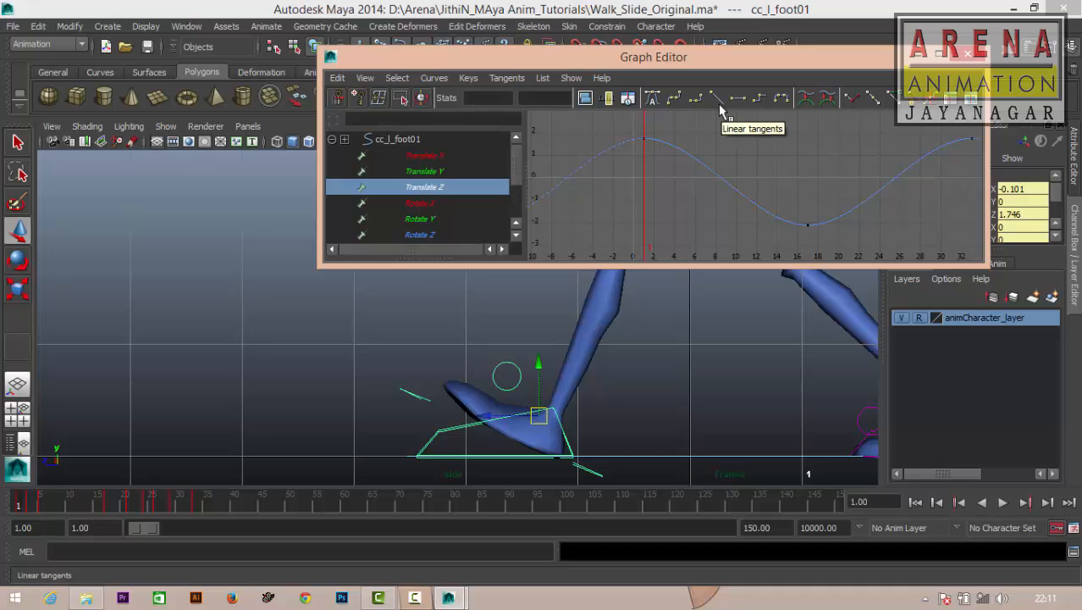
Play the walk from frame 1 to frame 4 to compare the left foot's motion with its Translate Z curve.
click(12, 506)
key(alt+v)
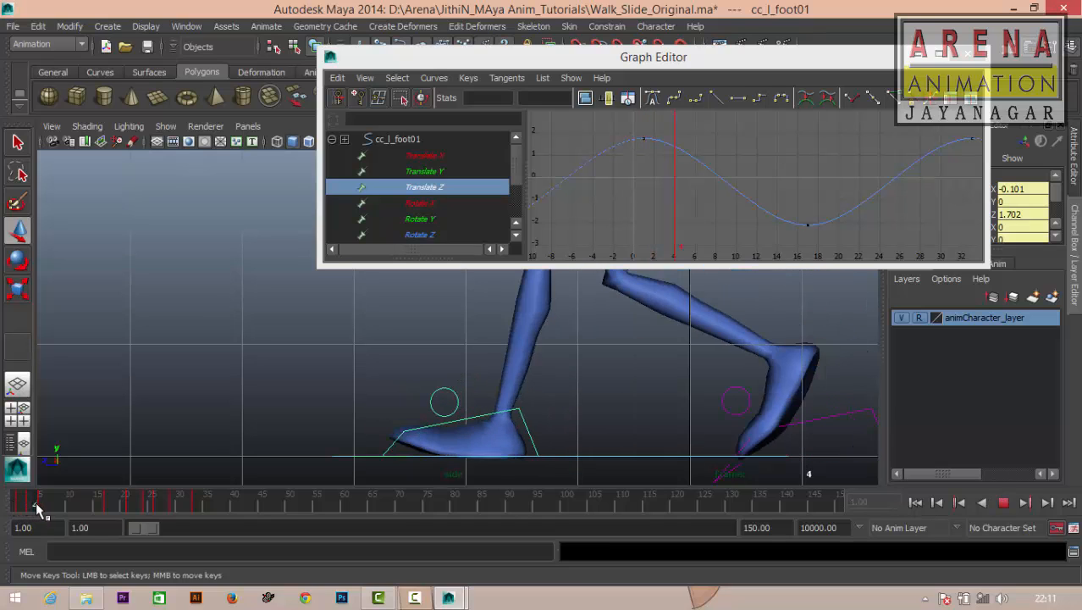
key(alt+v)
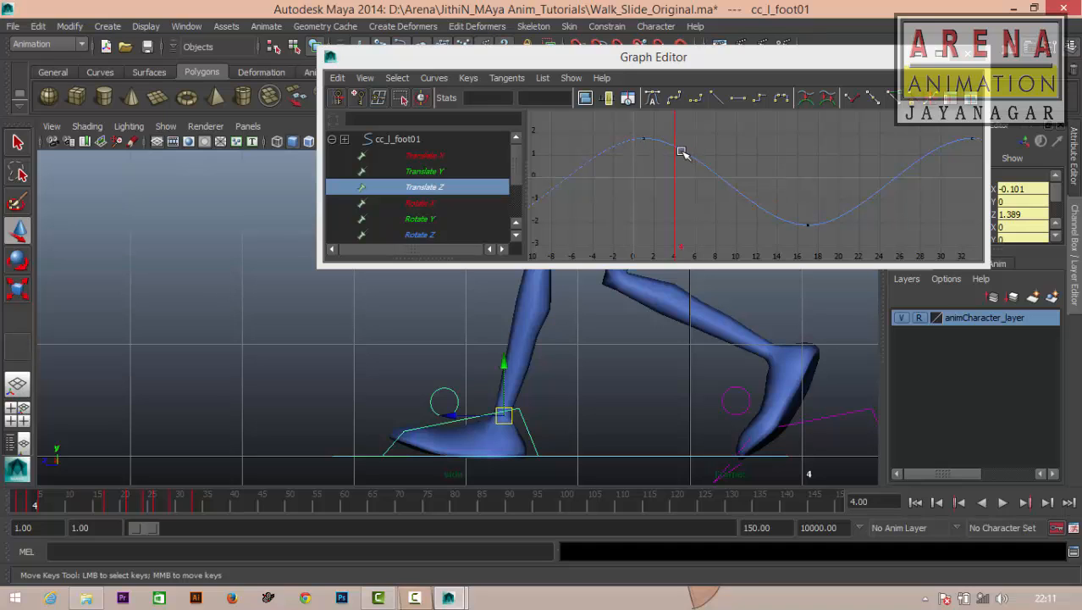
Try linear tangents on the frame 1 key's outgoing handle and the frame 17 key's incoming handle of the left foot's Translate Z curve.
click(644, 138)
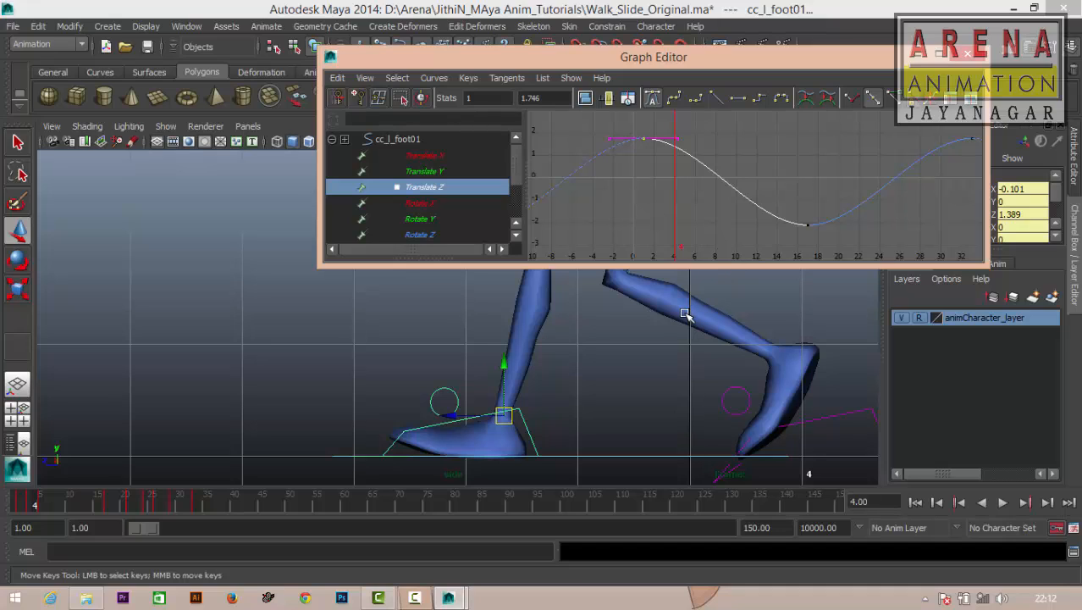
click(674, 136)
click(716, 100)
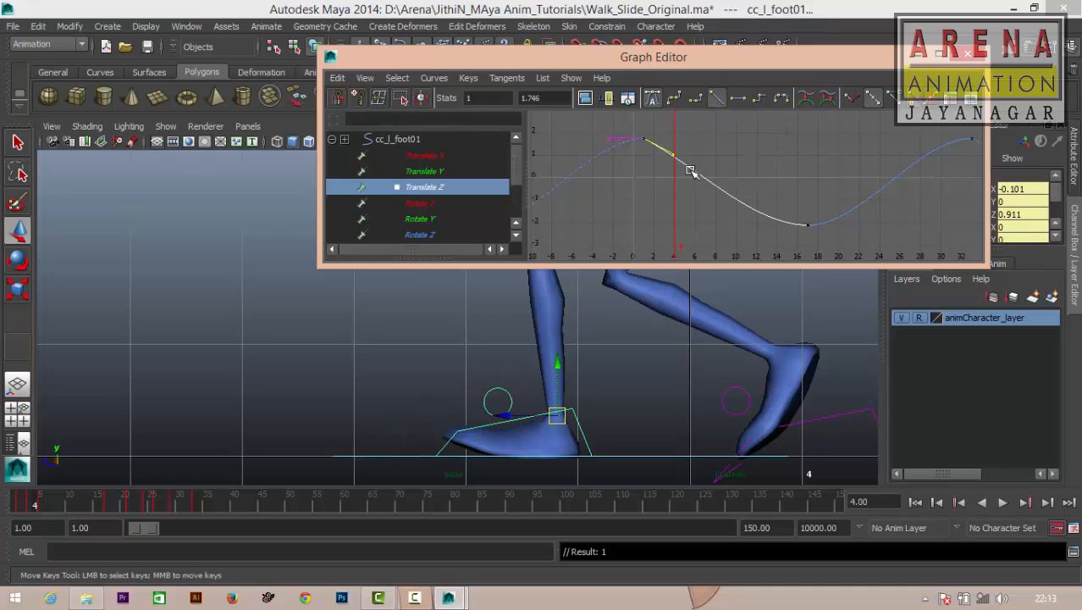
drag(821, 242, 756, 220)
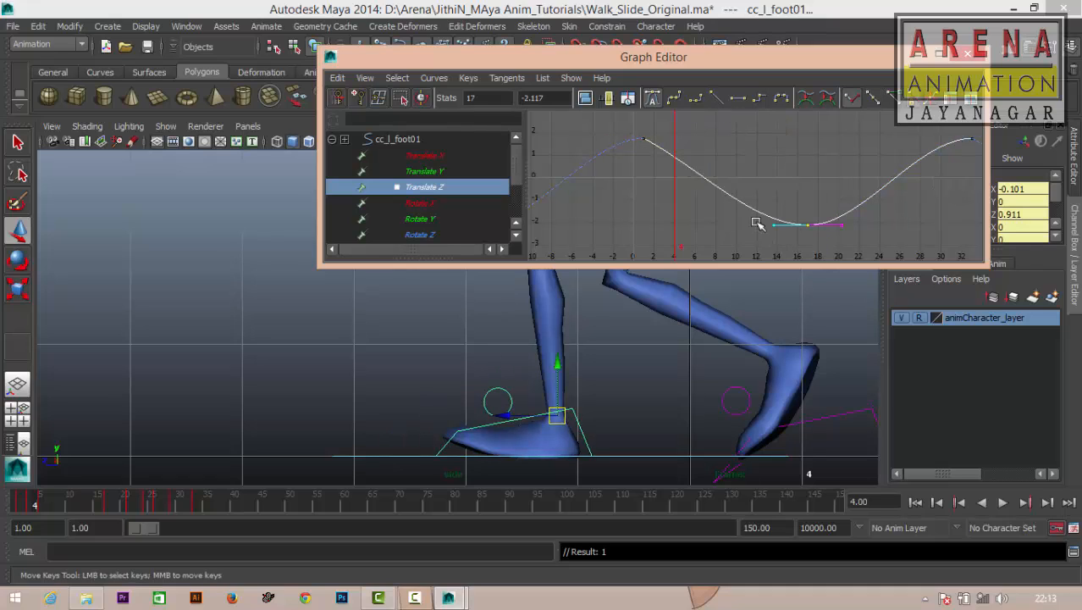
click(716, 99)
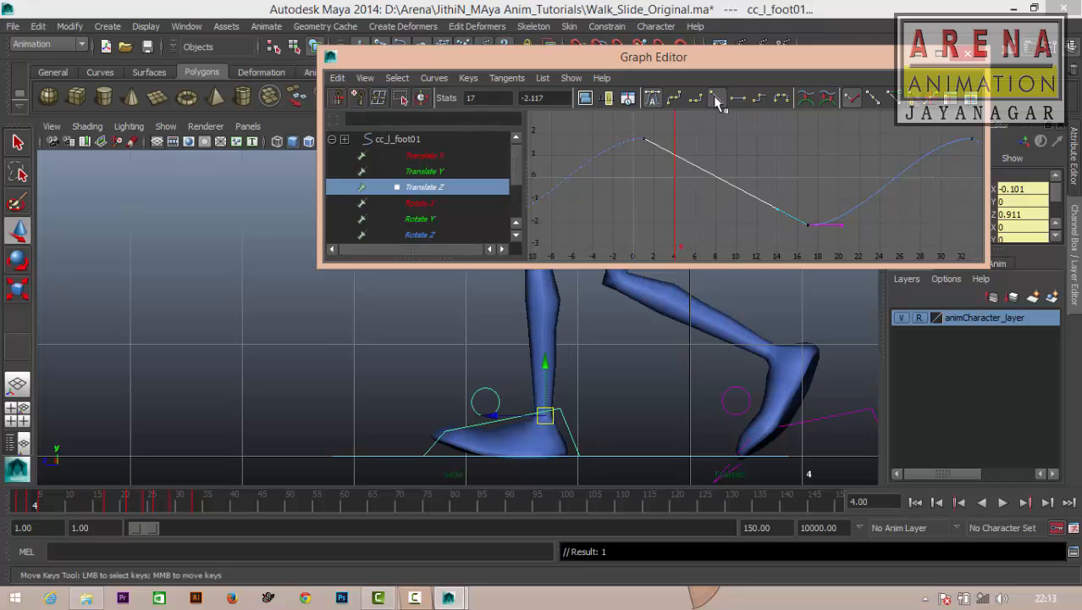
Scrub the first frames and undo the linear tangent changes on the left foot's Translate Z curve.
mouse_move(21, 502)
mouse_down()
mouse_move(1, 500)
mouse_move(73, 507)
mouse_move(30, 506)
mouse_up()
key(ctrl+z)
key(ctrl+z)
key(ctrl+z)
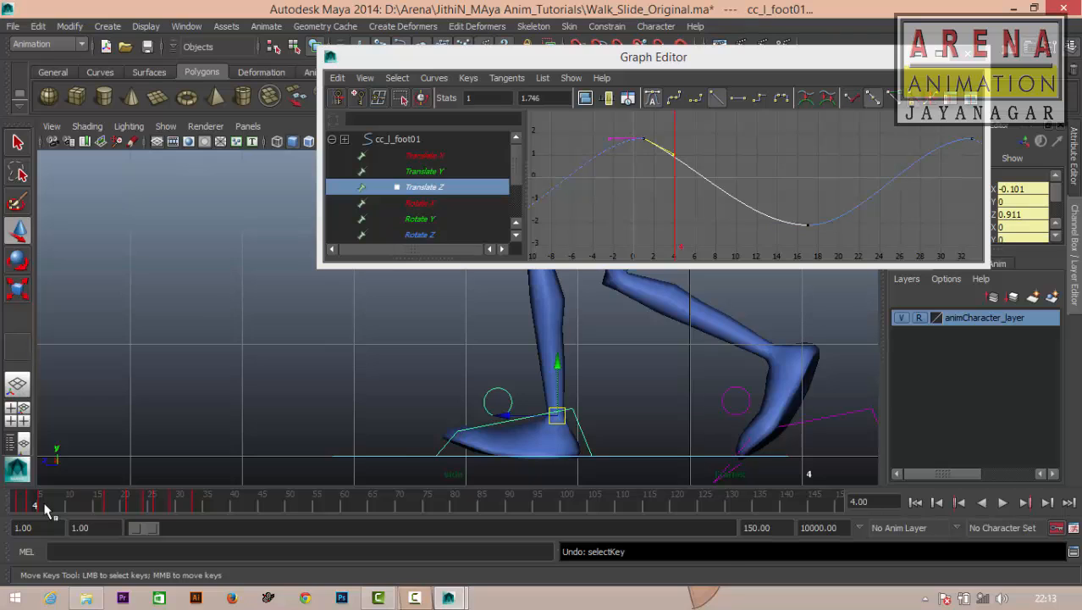
key(ctrl+z)
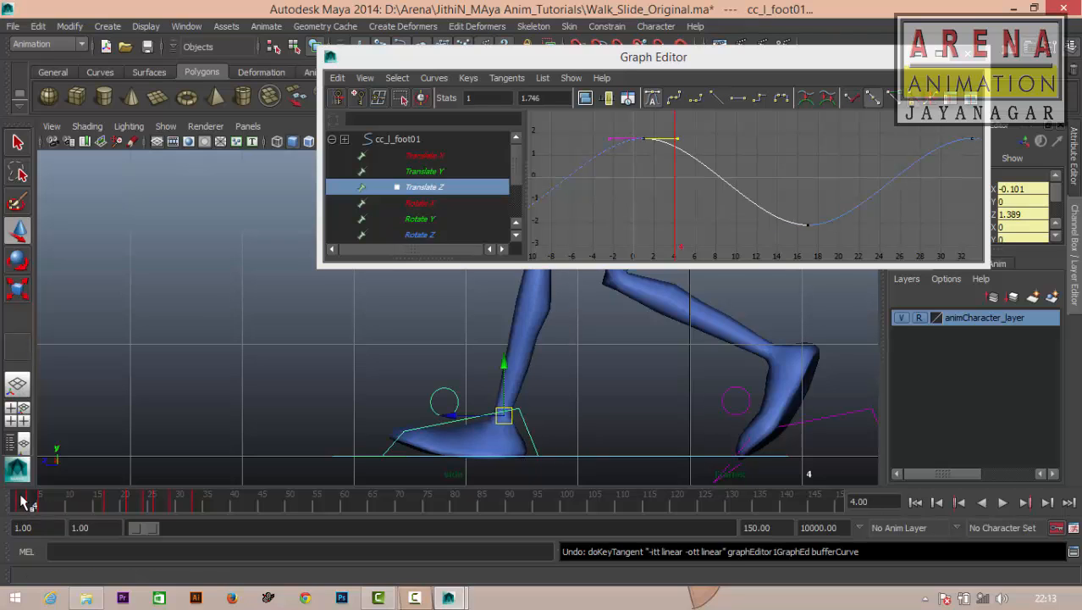
Replay the walk from frame 1 to examine the left foot's sliding with the curved tangents.
click(8, 501)
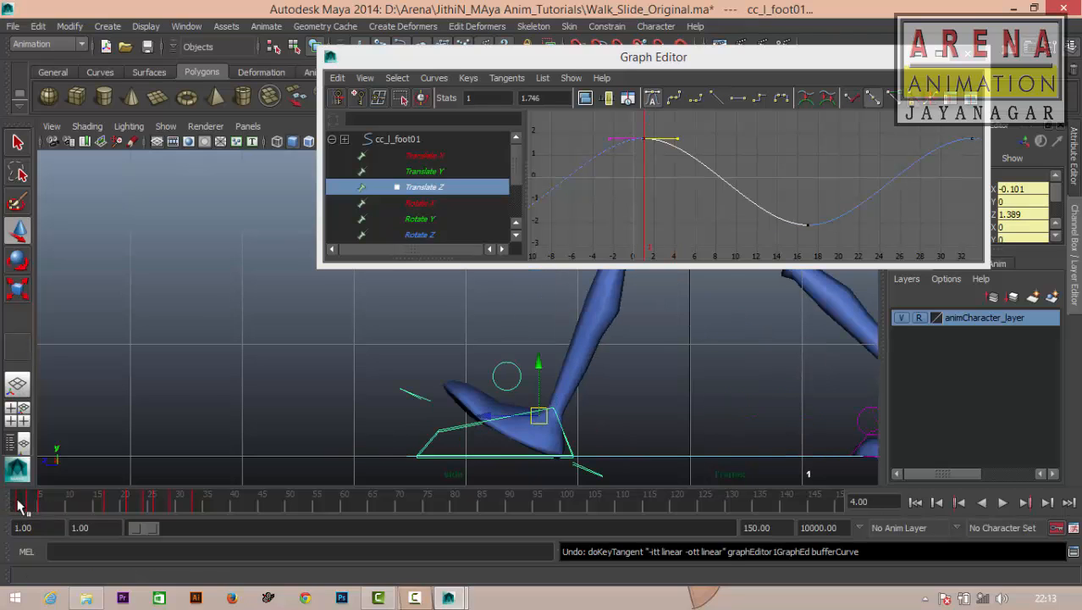
key(alt+v)
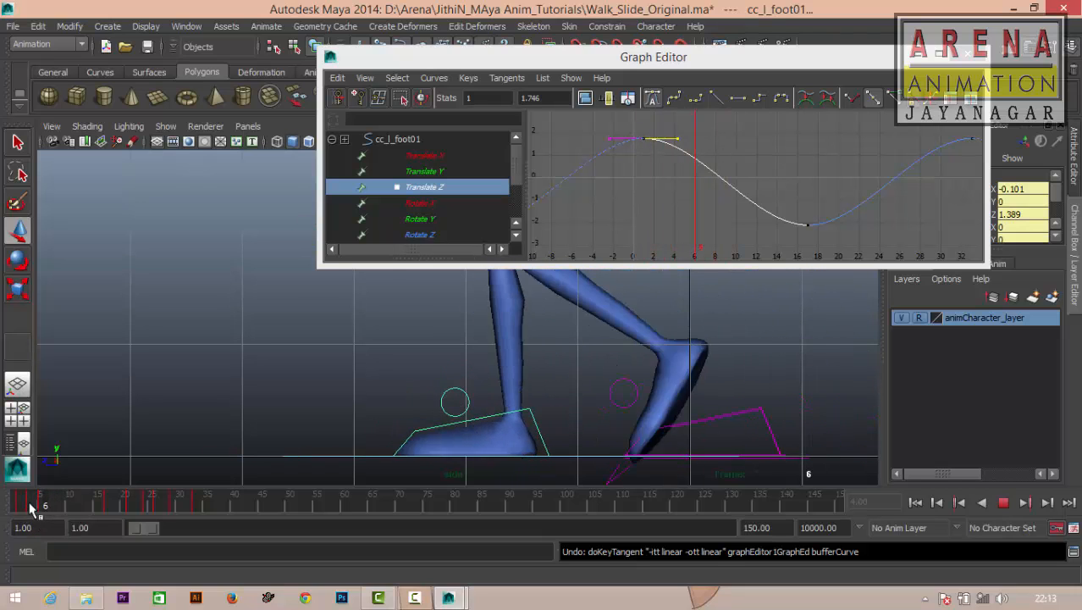
click(18, 505)
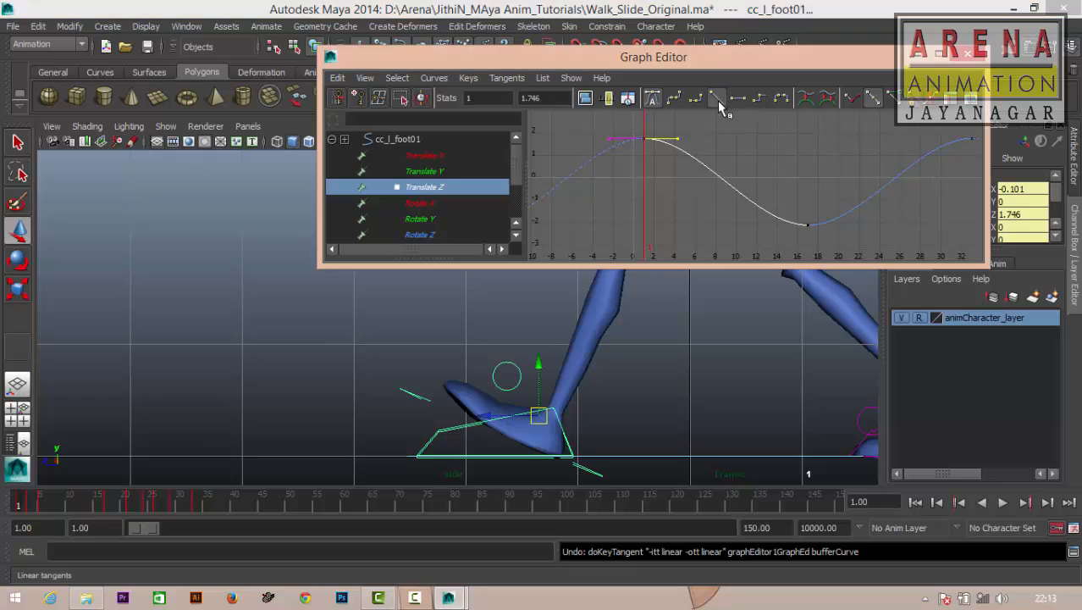
Make the left foot's Translate Z curve linear between frames 1 and 17, and scrub to frame 5 to check the foot.
drag(749, 200, 796, 274)
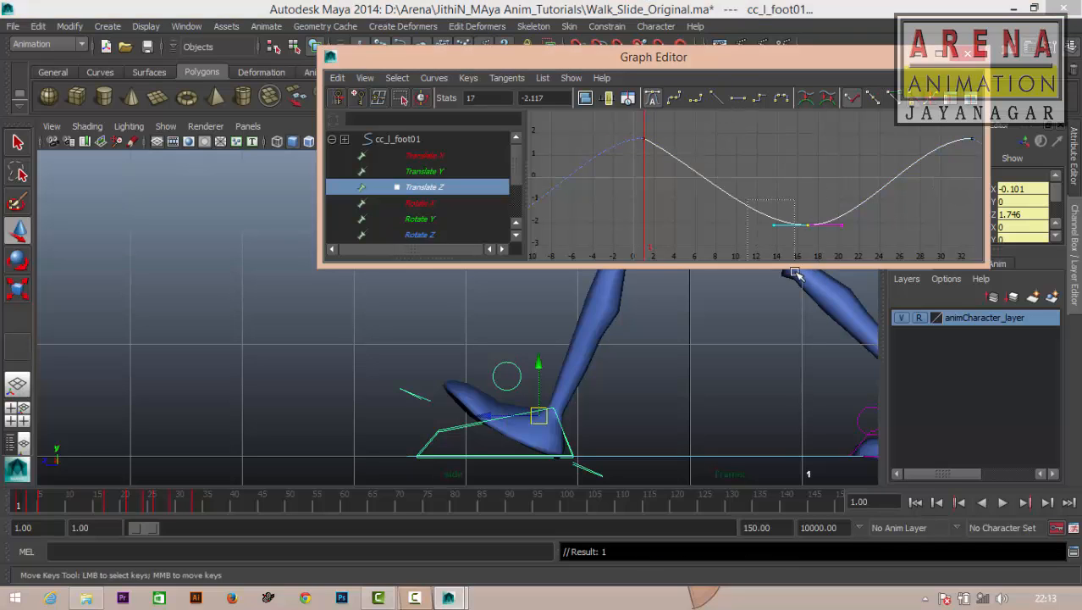
click(717, 97)
mouse_move(25, 501)
mouse_down()
mouse_move(15, 502)
mouse_move(106, 503)
mouse_move(11, 502)
mouse_move(40, 502)
mouse_up()
Select the right foot control, scrub around frames 12 to 21 to examine its sliding, and isolate its Translate Z curve.
click(789, 408)
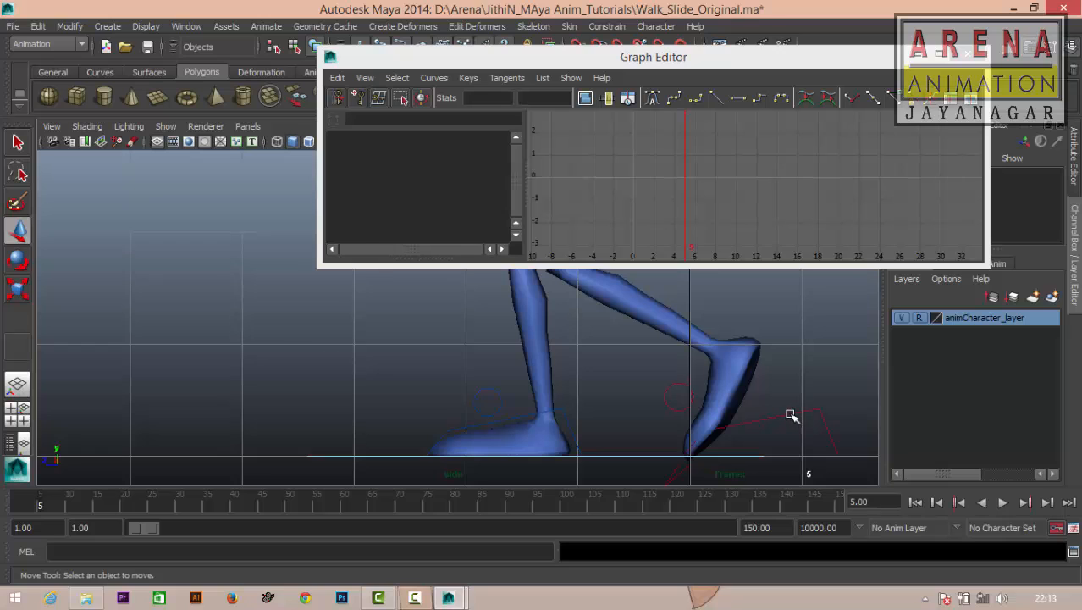
click(790, 415)
key(alt+v)
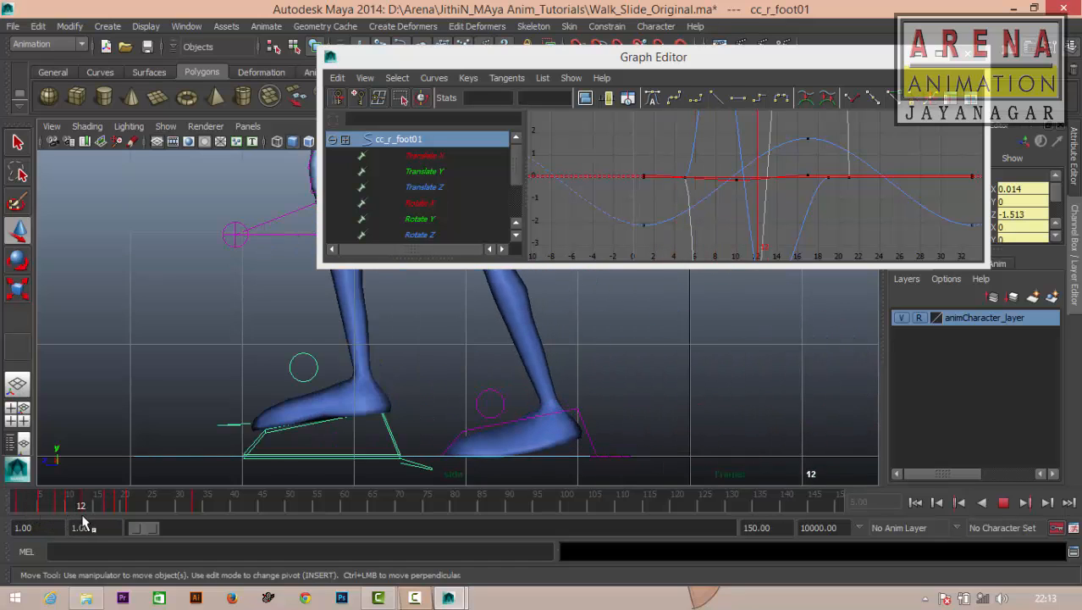
key(alt+v)
alt+middle_drag(240, 374, 299, 447)
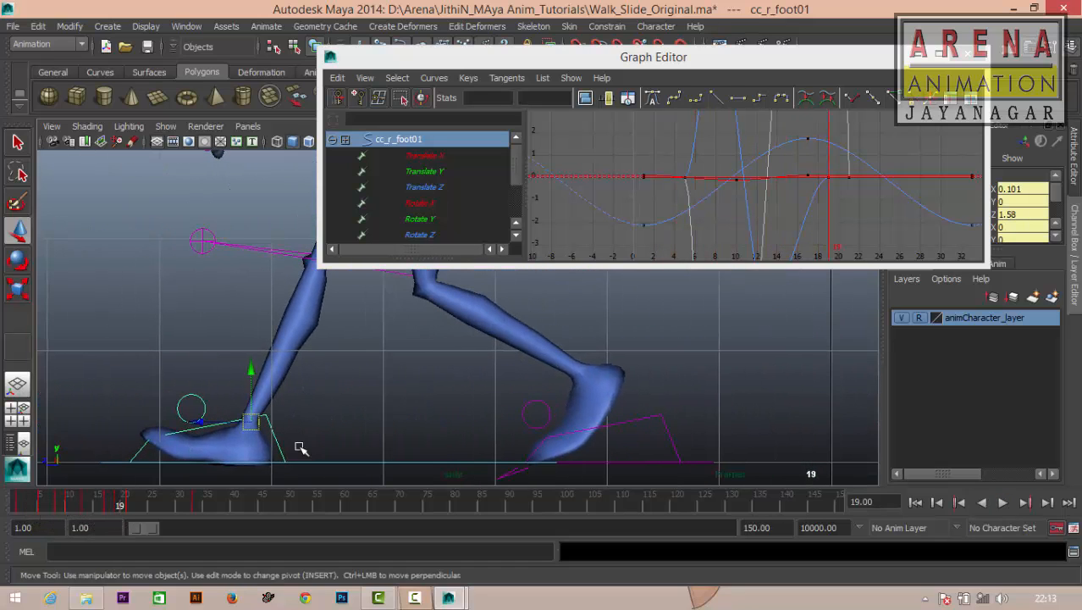
key(alt+v)
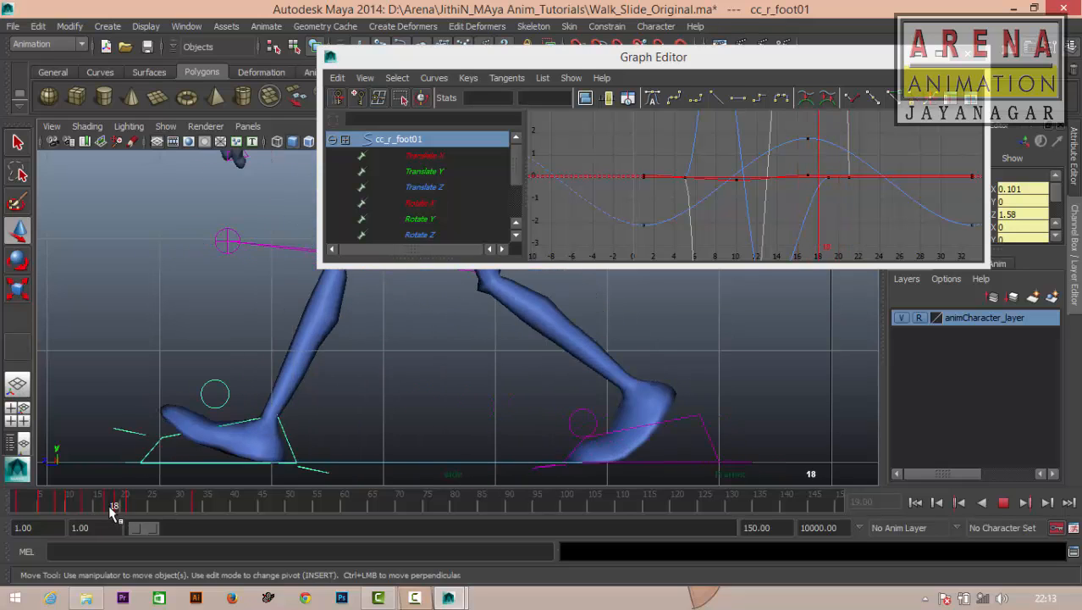
key(alt+v)
click(451, 186)
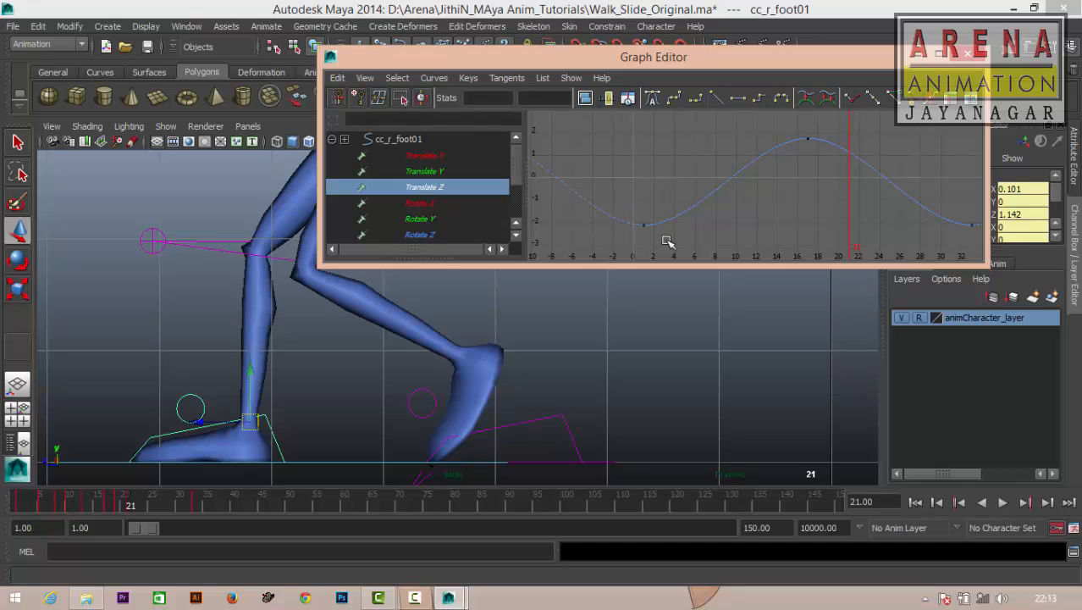
click(415, 593)
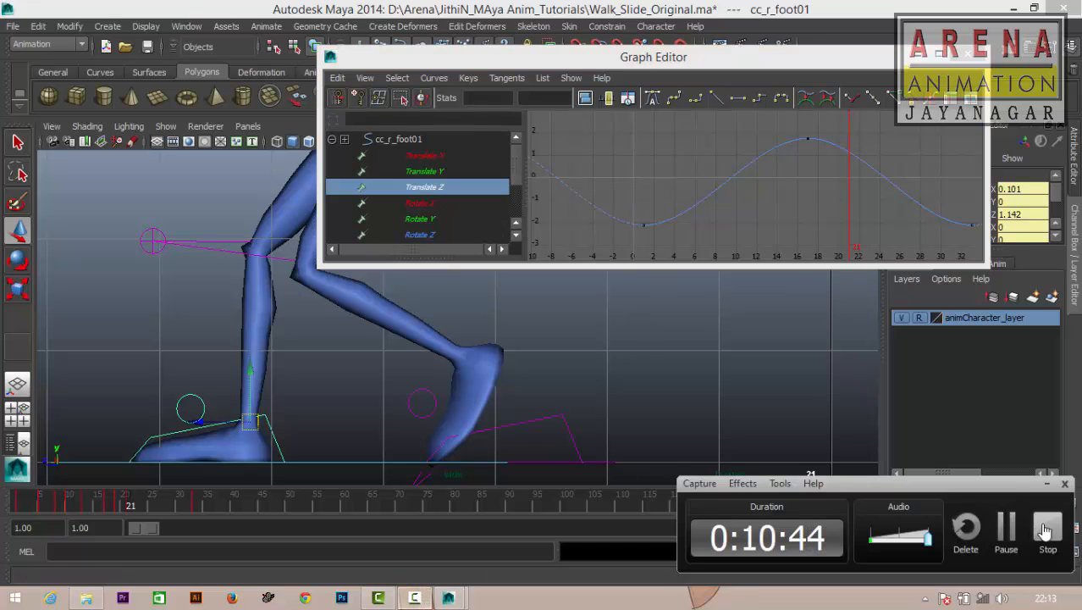
click(1012, 527)
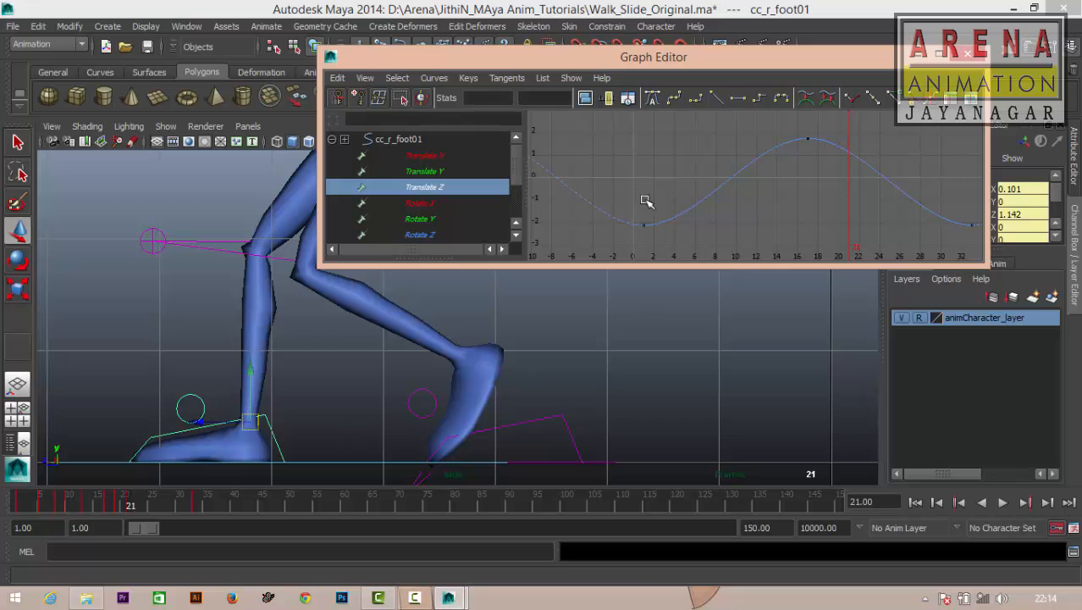
Make the right foot's Translate Z curve linear between frames 17 and 33, and scrub to frame 10.
click(109, 507)
key(alt+v)
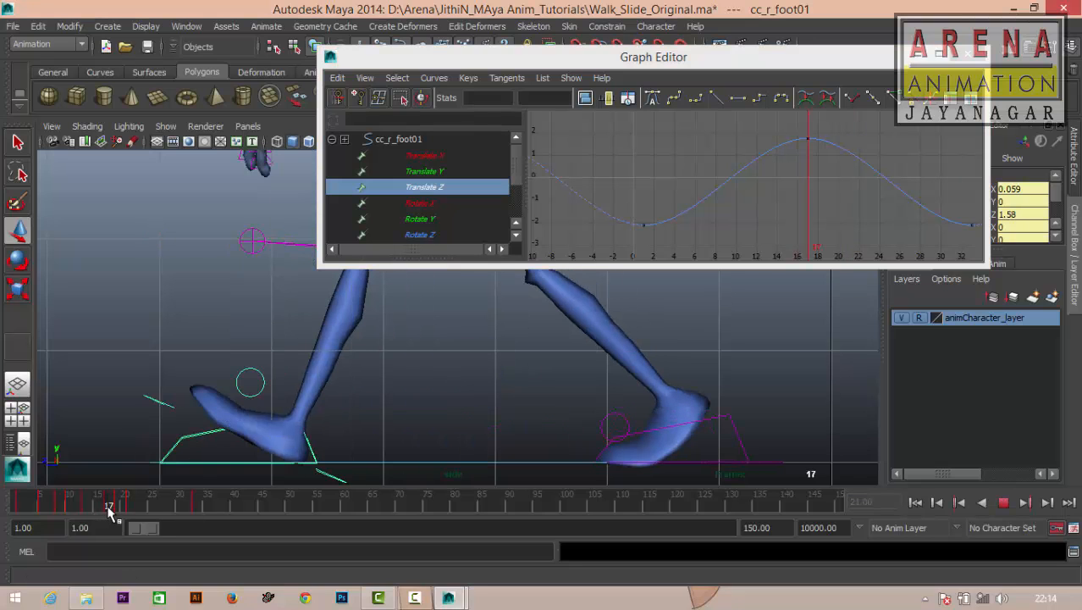
mouse_move(105, 508)
mouse_down()
mouse_move(171, 511)
mouse_move(109, 509)
mouse_move(120, 512)
mouse_up()
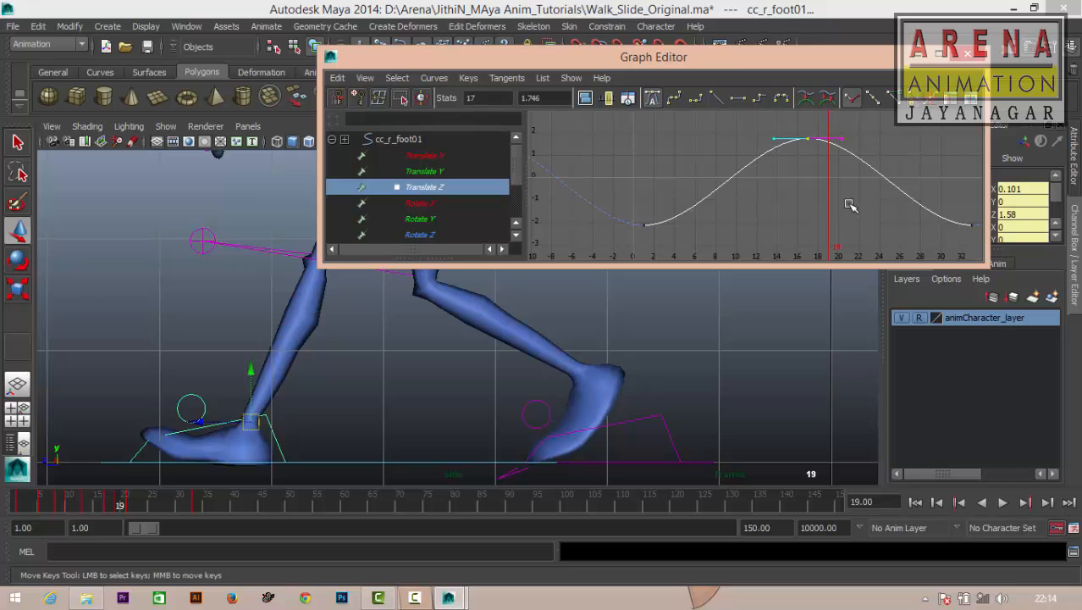
alt+middle_drag(851, 205, 754, 191)
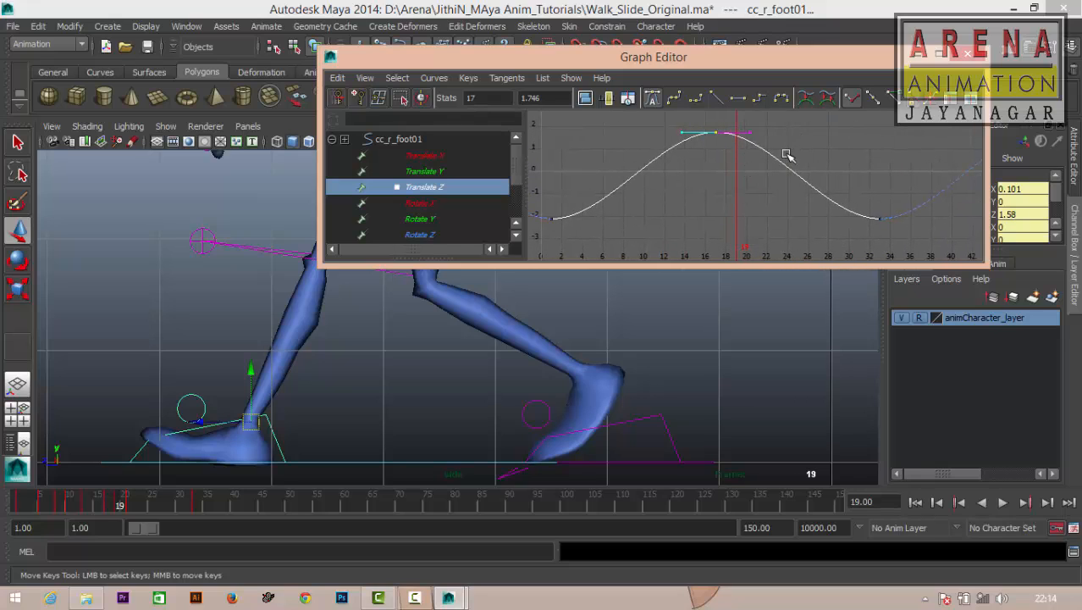
click(718, 98)
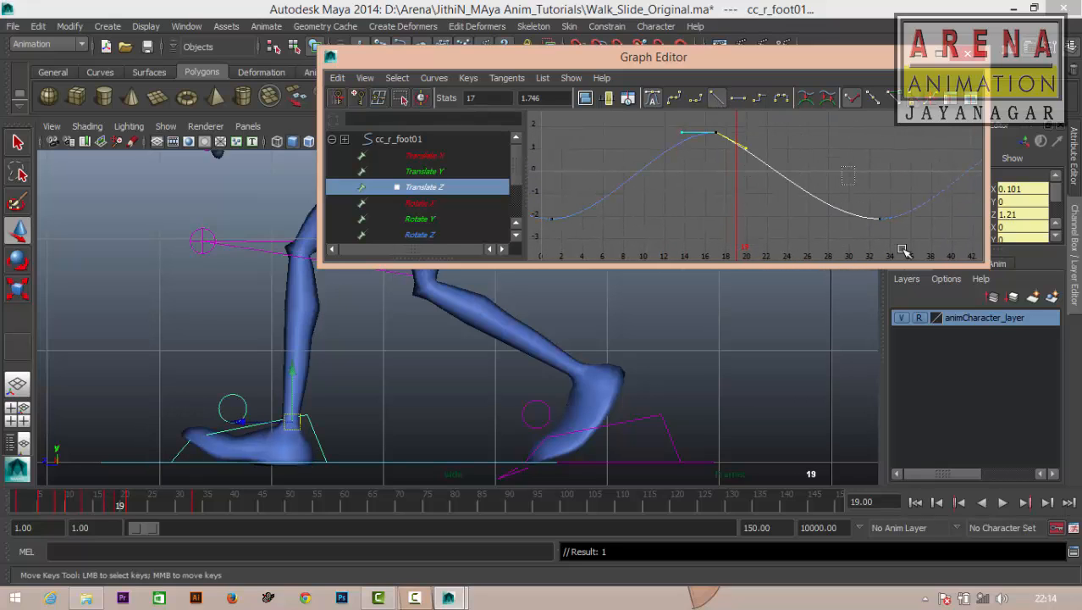
click(721, 103)
drag(51, 508, 71, 497)
Select the global control, look at the character in perspective, and return to the side view.
click(355, 462)
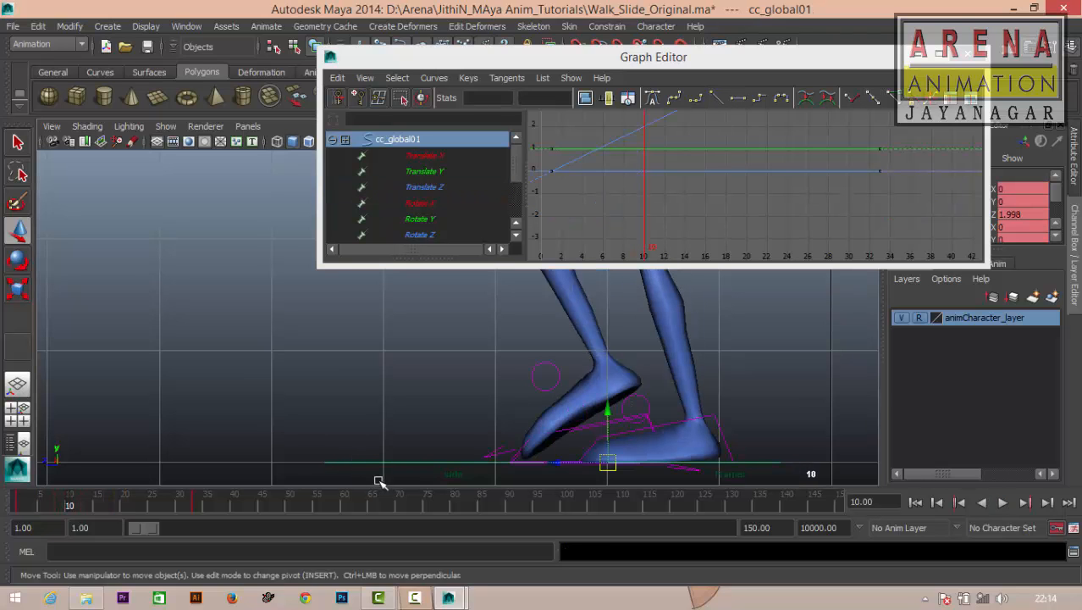
key(space)
drag(389, 438, 380, 378)
scroll(378, 410, up, 10)
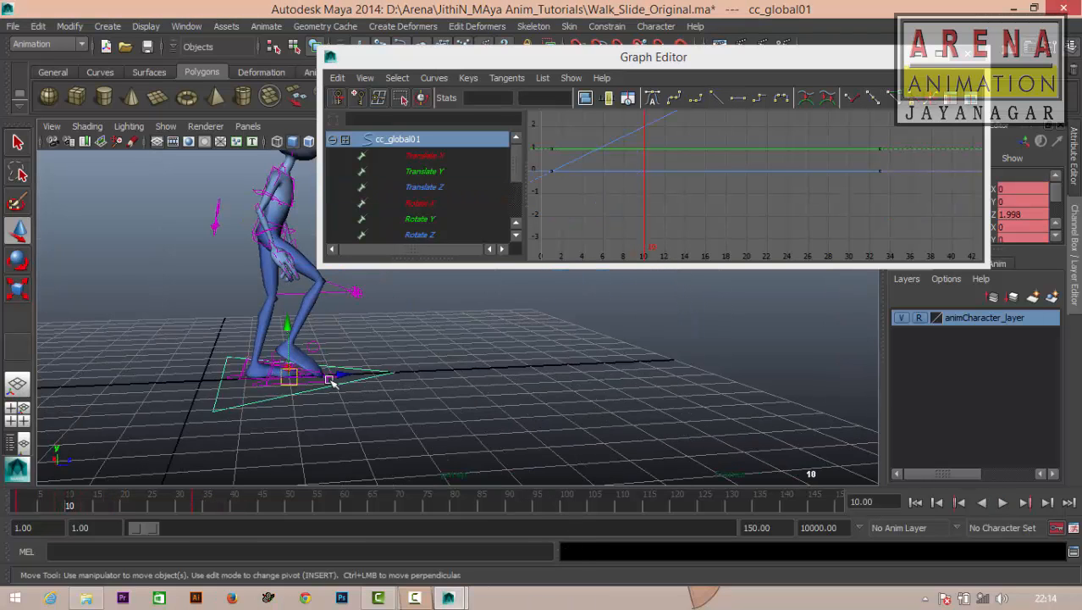
key(space)
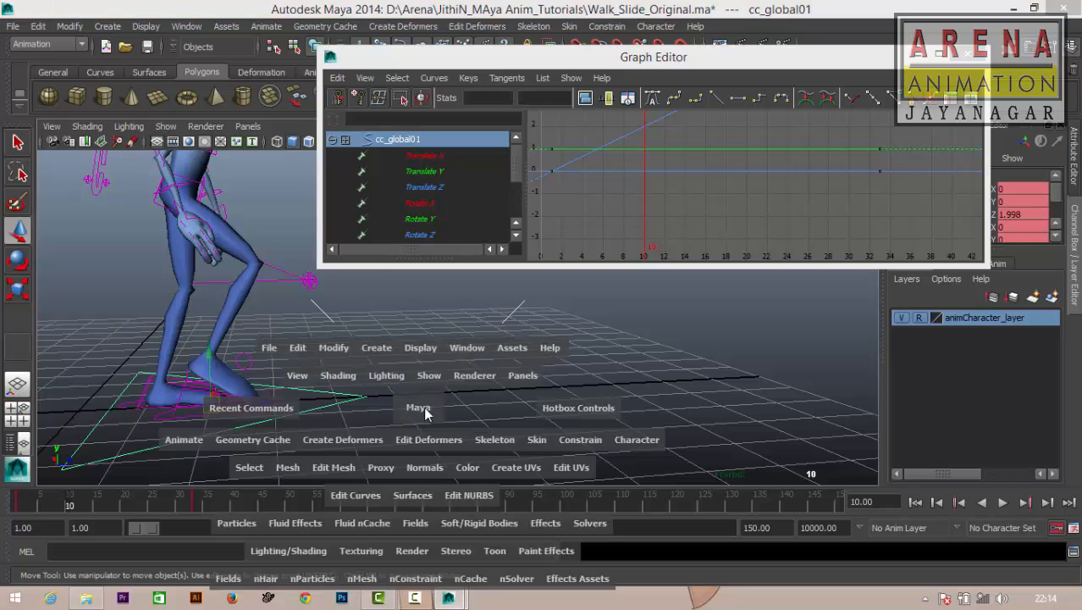
drag(420, 409, 522, 416)
scroll(448, 404, down, 5)
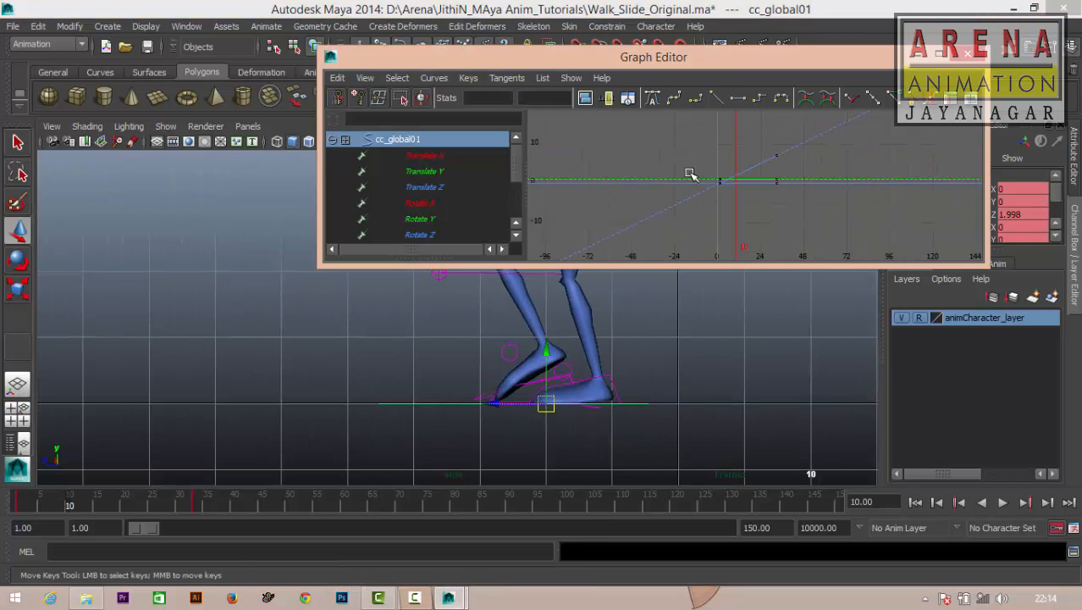
Raise the frame 33 key on the global control's Translate Z curve to about 7.449.
click(434, 186)
scroll(690, 192, up, 2)
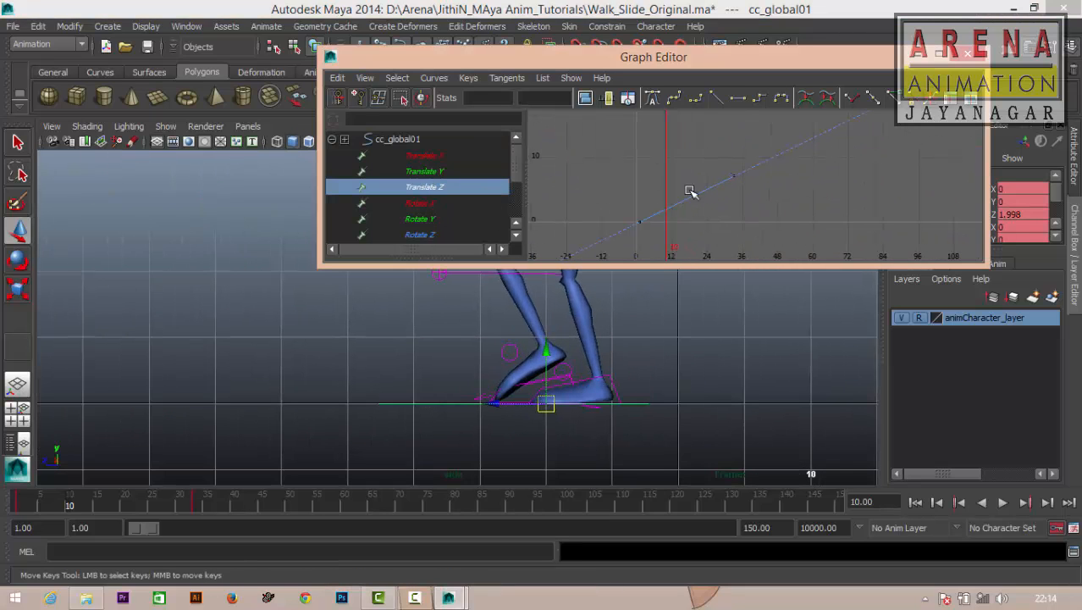
drag(773, 219, 762, 218)
key(f)
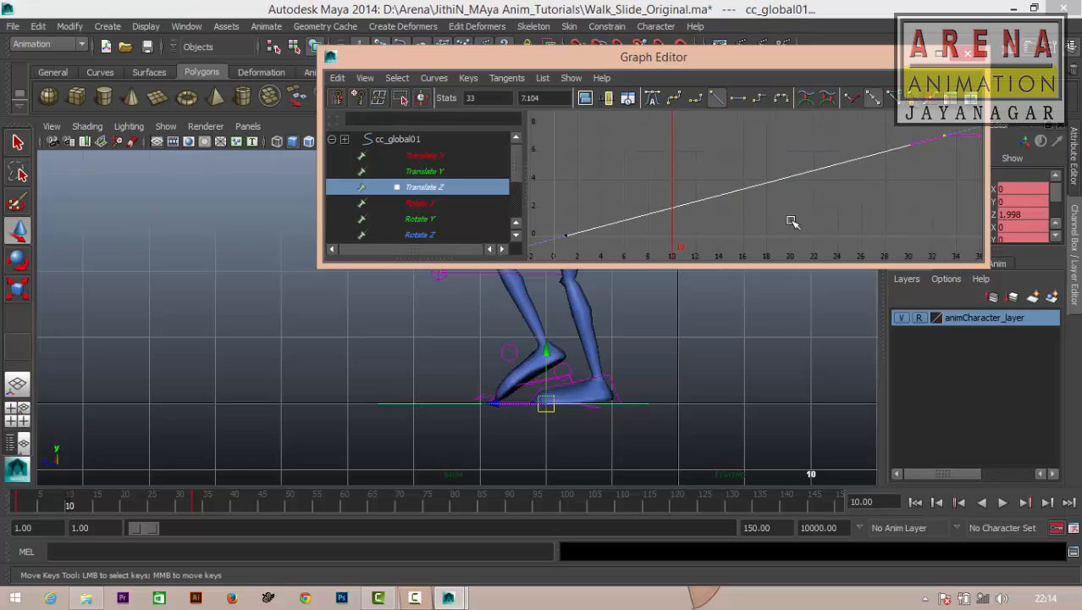
scroll(792, 219, down, 4)
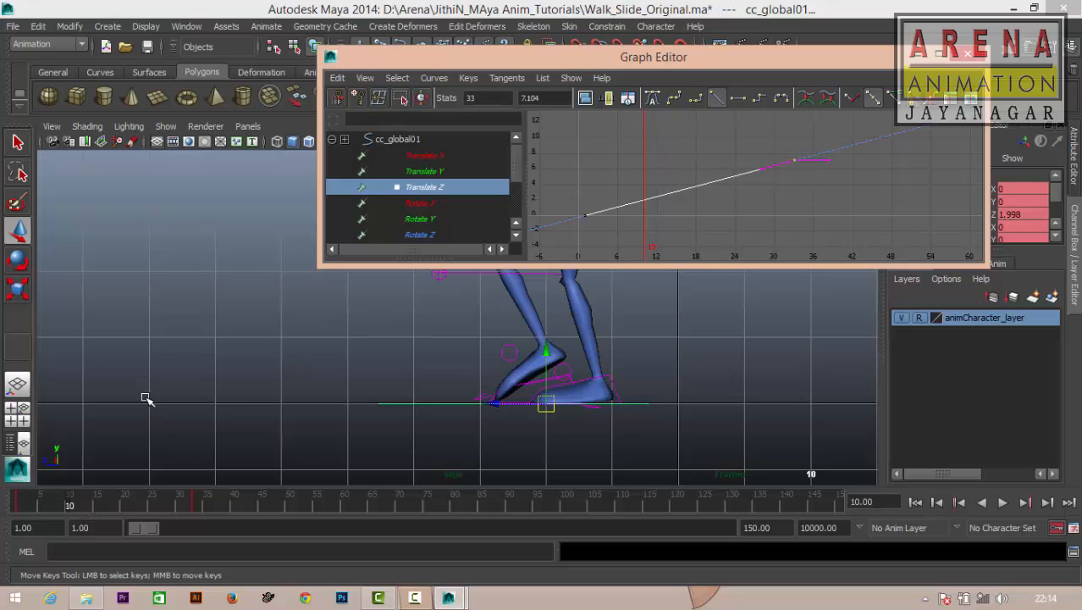
scroll(737, 163, up, 2)
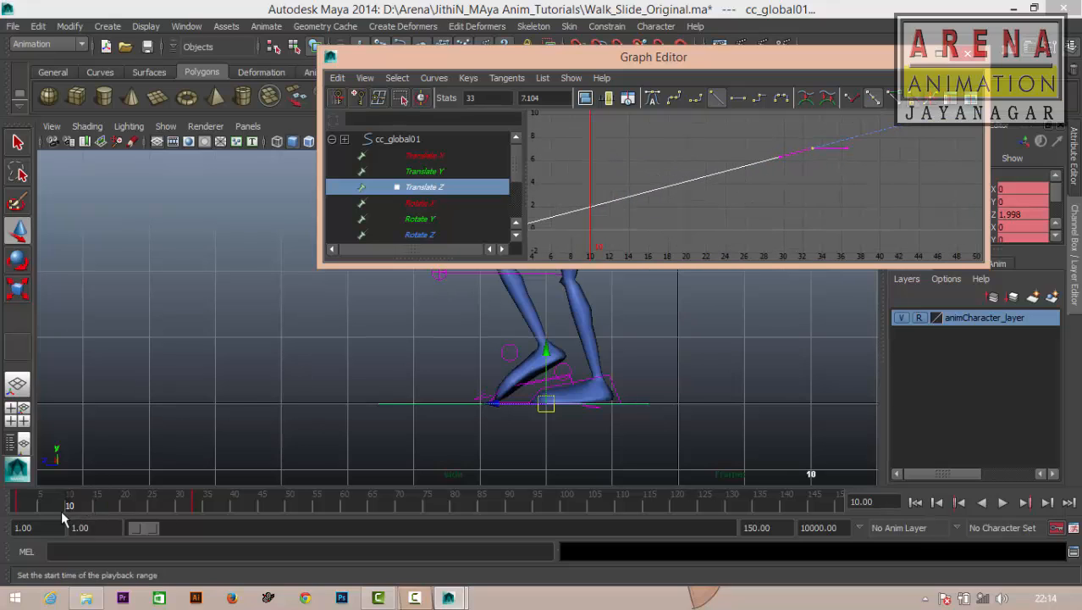
drag(59, 505, 2, 495)
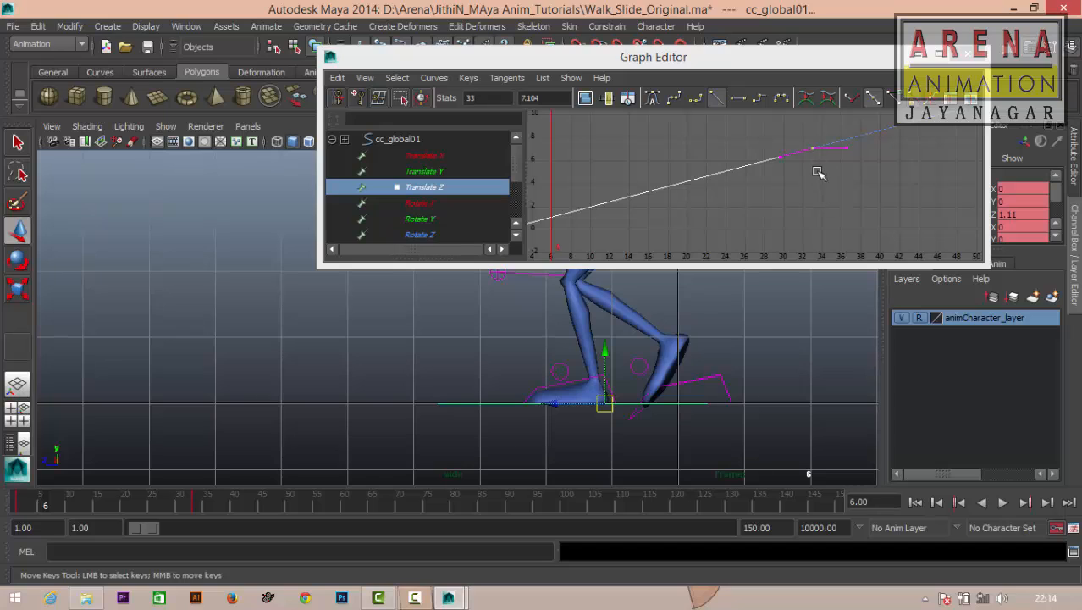
middle_drag(818, 173, 818, 170)
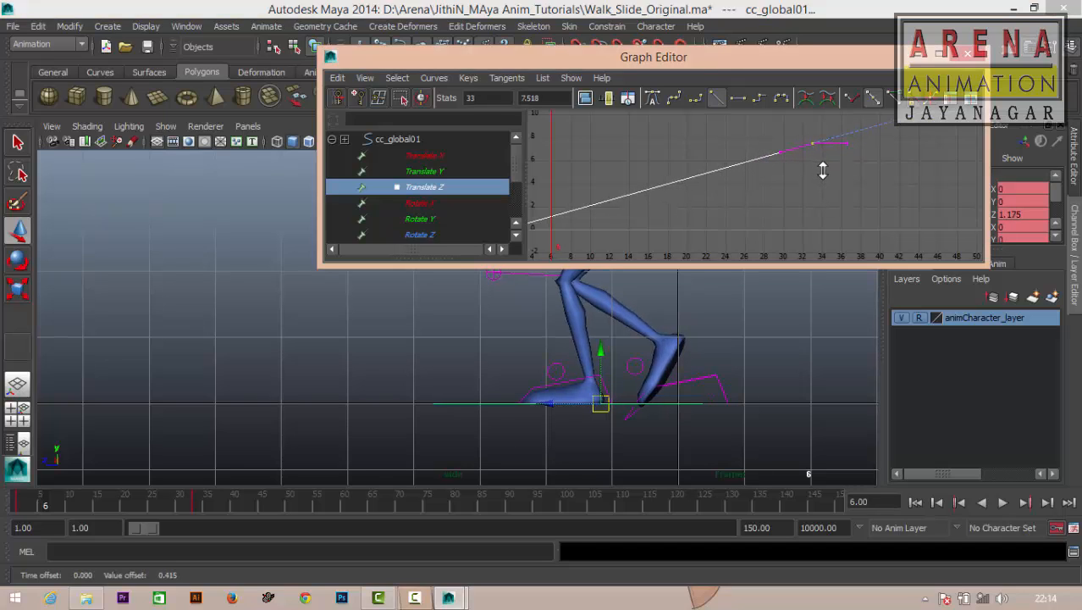
middle_drag(822, 170, 823, 172)
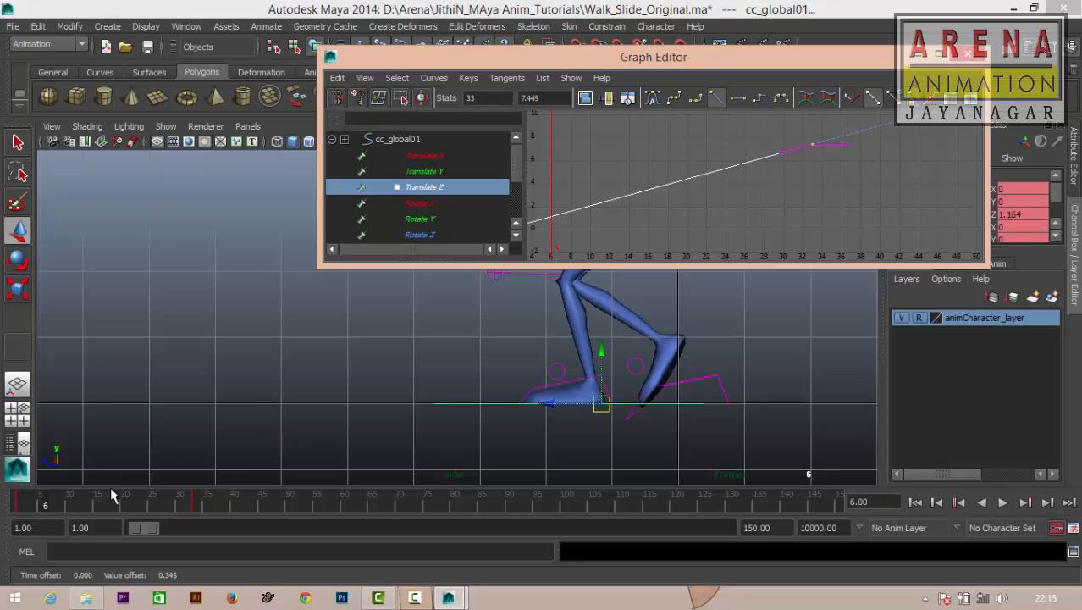
Zoom in on the planted foot in the side view and scrub frames 1 to 9 to check it for sliding.
key(alt+v)
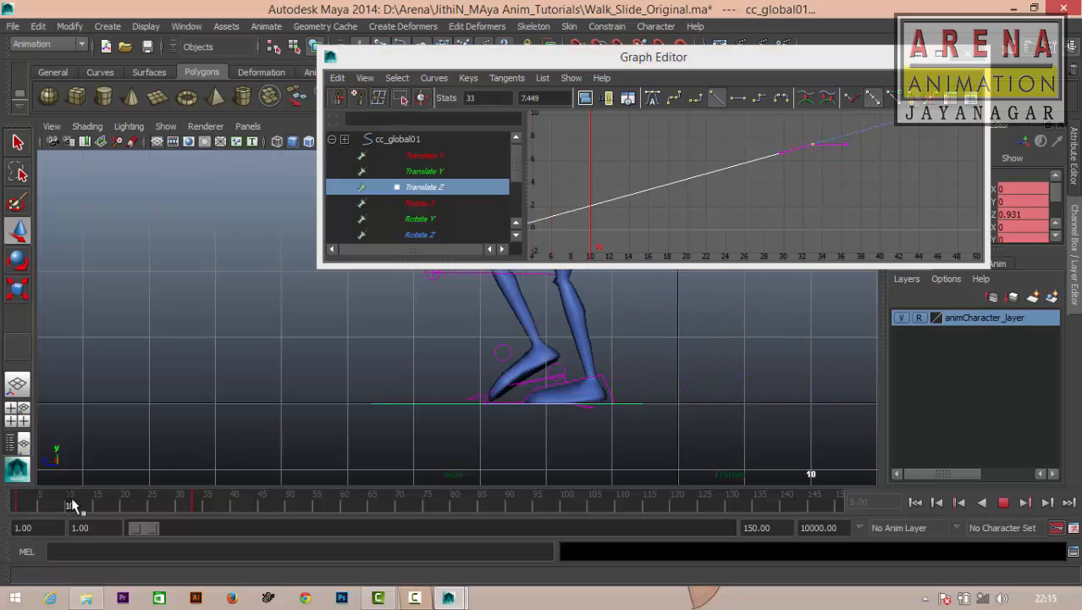
click(57, 503)
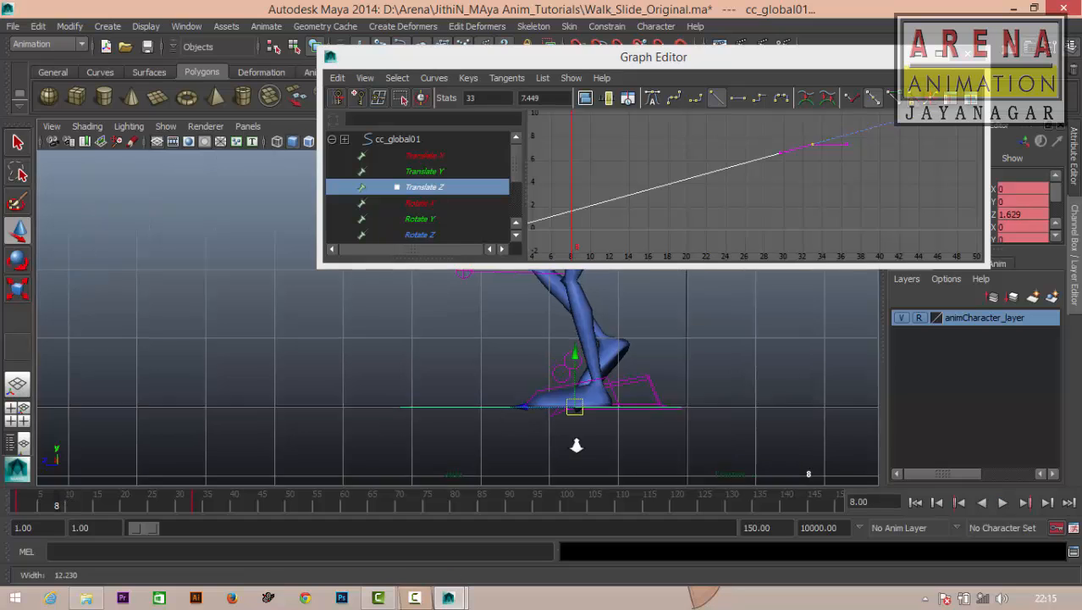
alt+right_drag(577, 446, 592, 453)
alt+middle_drag(448, 353, 380, 338)
alt+right_drag(379, 338, 578, 437)
alt+middle_drag(490, 400, 461, 301)
alt+right_drag(526, 360, 552, 383)
mouse_move(13, 503)
mouse_down()
mouse_move(105, 501)
mouse_move(43, 492)
mouse_move(95, 484)
mouse_move(60, 467)
mouse_up()
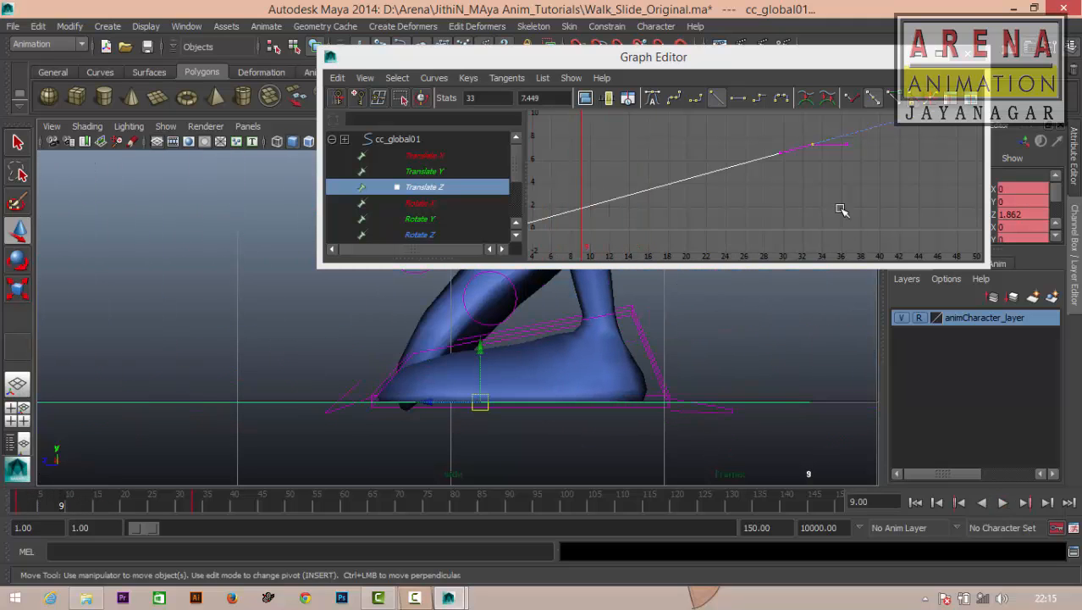
Raise the global control's frame 33 Translate Z key to about 7.726 and scrub from frame 1 to 8 to check the foot.
shift+middle_drag(817, 198, 815, 186)
key(ctrl+z)
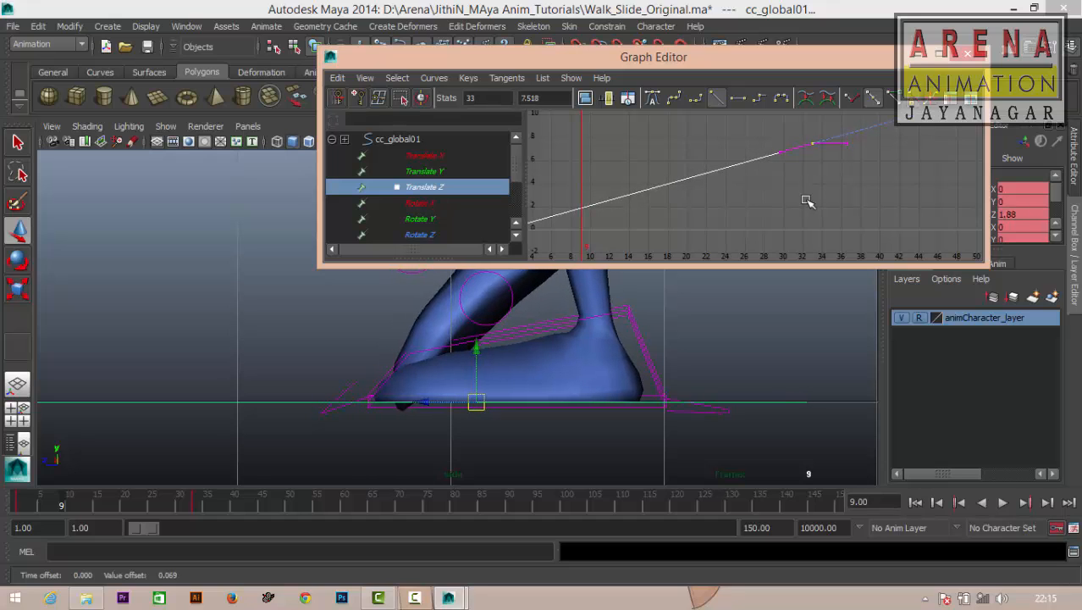
key(alt+v)
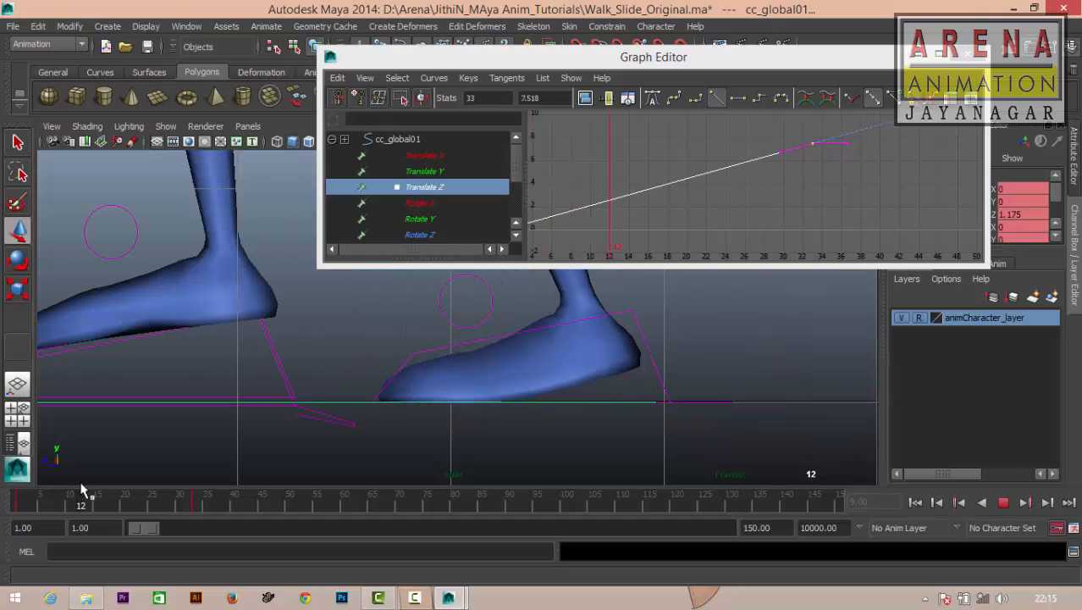
shift+middle_drag(811, 179, 812, 175)
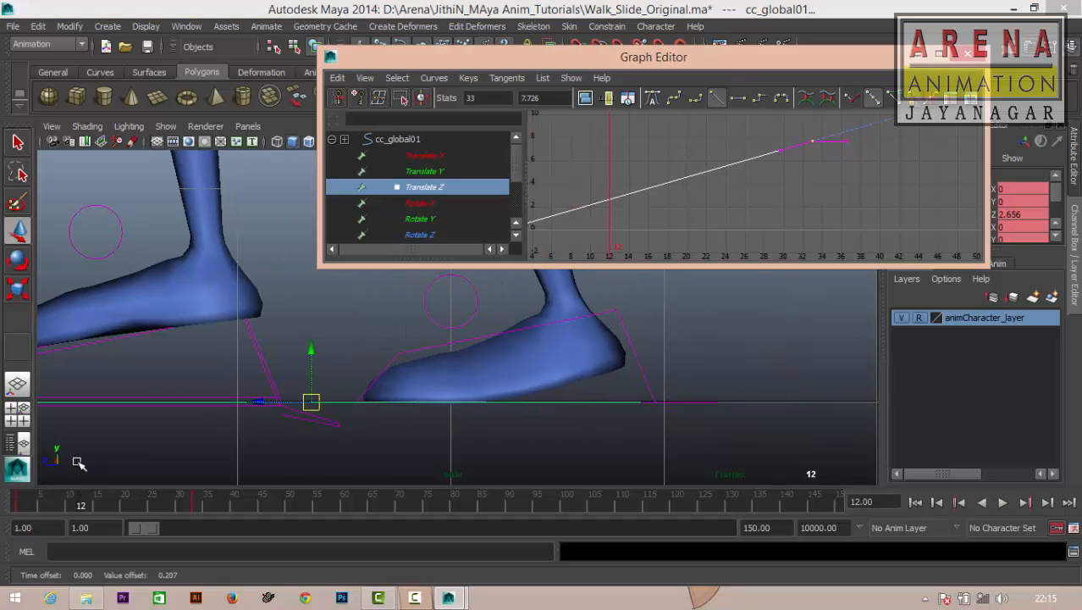
click(12, 505)
key(alt+v)
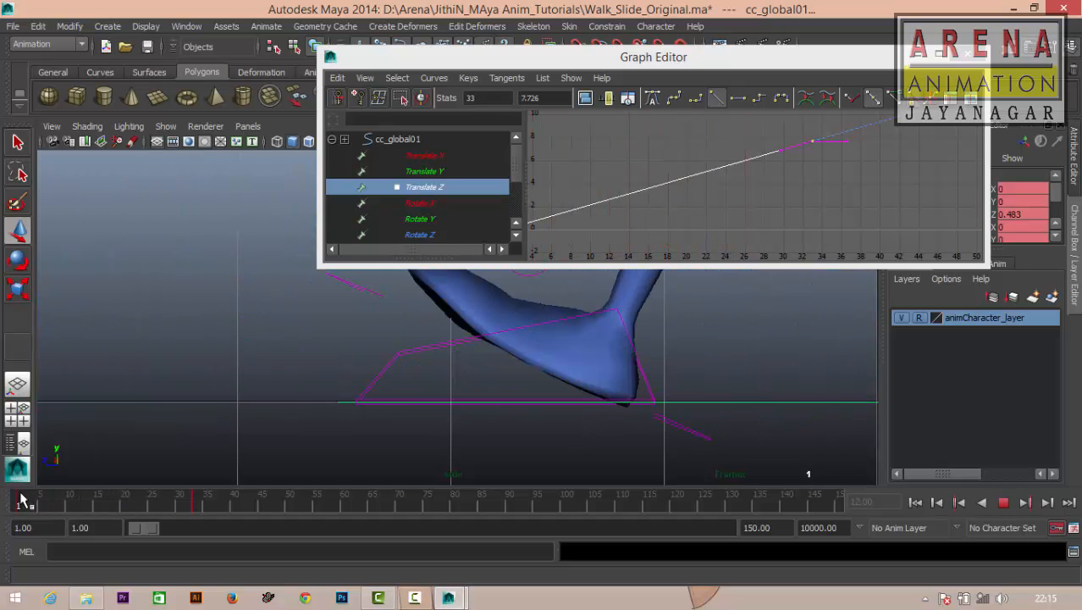
drag(41, 496, 57, 498)
Minimize the Graph Editor and scrub the walk in the side view to examine both feet for sliding.
alt+right_drag(560, 414, 452, 378)
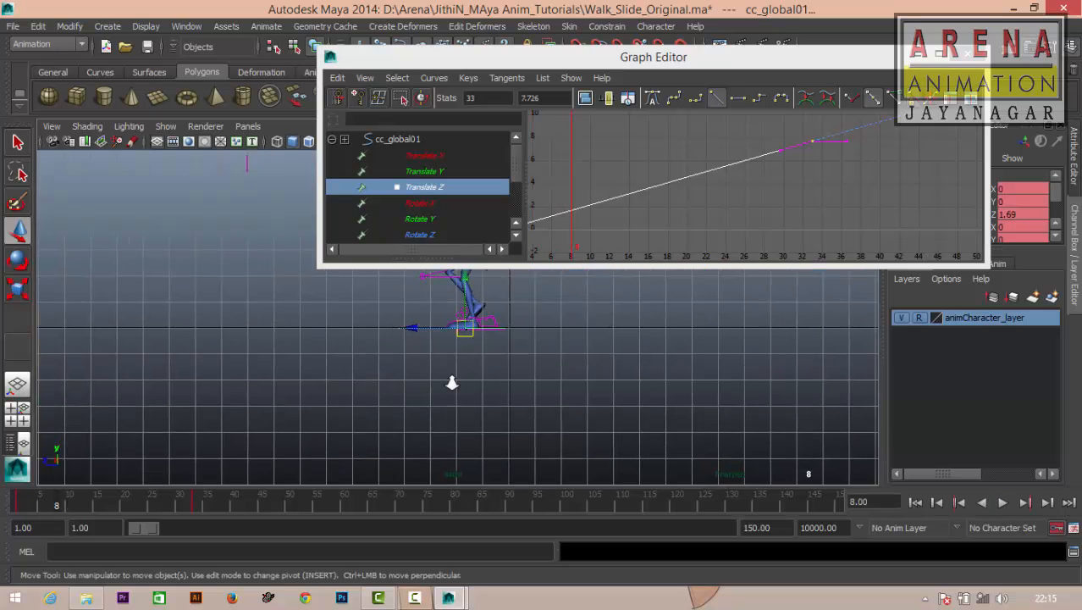
alt+middle_drag(462, 345, 443, 414)
scroll(450, 396, up, 3)
click(917, 57)
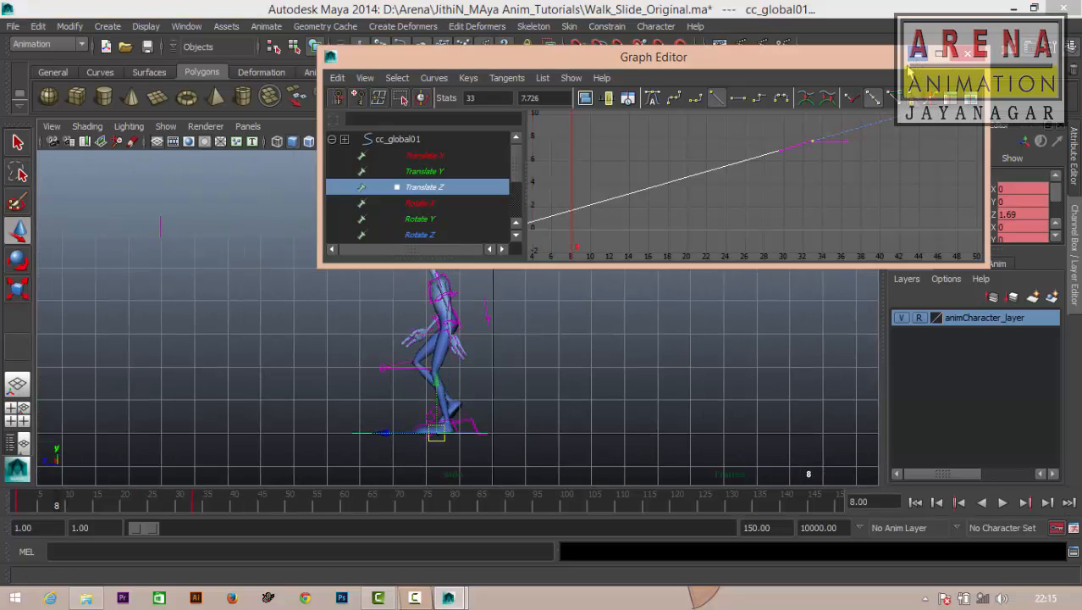
key(alt+v)
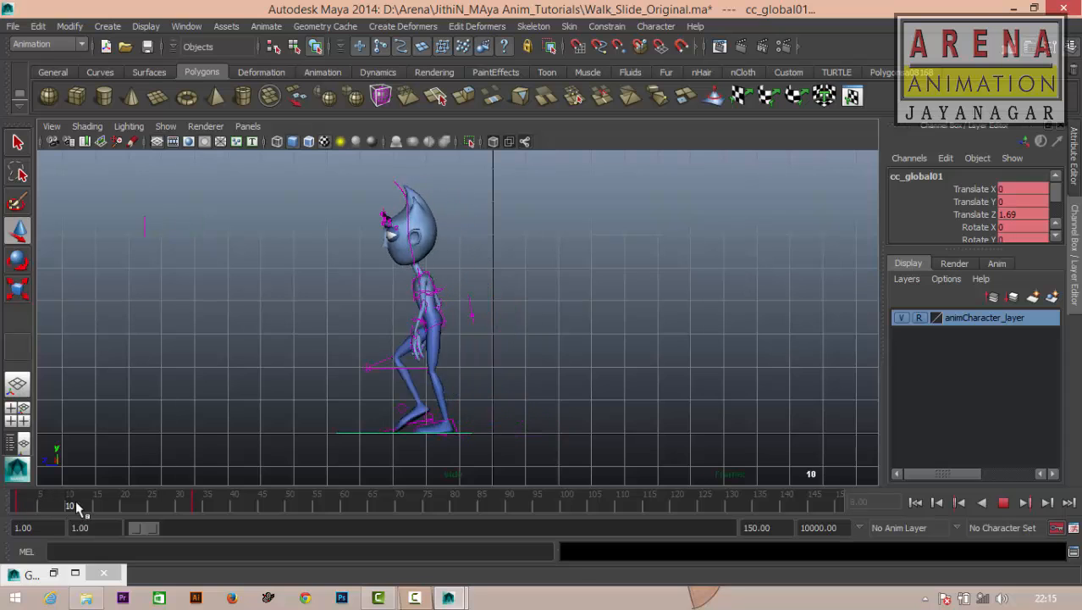
mouse_move(108, 505)
mouse_down()
mouse_move(237, 508)
mouse_move(34, 508)
mouse_move(152, 512)
mouse_move(29, 527)
mouse_move(150, 527)
mouse_up()
alt+middle_drag(392, 383, 805, 334)
alt+right_drag(805, 334, 805, 458)
alt+middle_drag(644, 422, 536, 409)
alt+right_drag(537, 409, 549, 424)
drag(17, 507, 180, 501)
Switch to the perspective view and play the walk from frame 1, orbiting around to see the character side-on.
key(space)
drag(368, 423, 375, 319)
alt+drag(297, 355, 324, 383)
alt+right_drag(324, 383, 351, 393)
drag(19, 506, 5, 504)
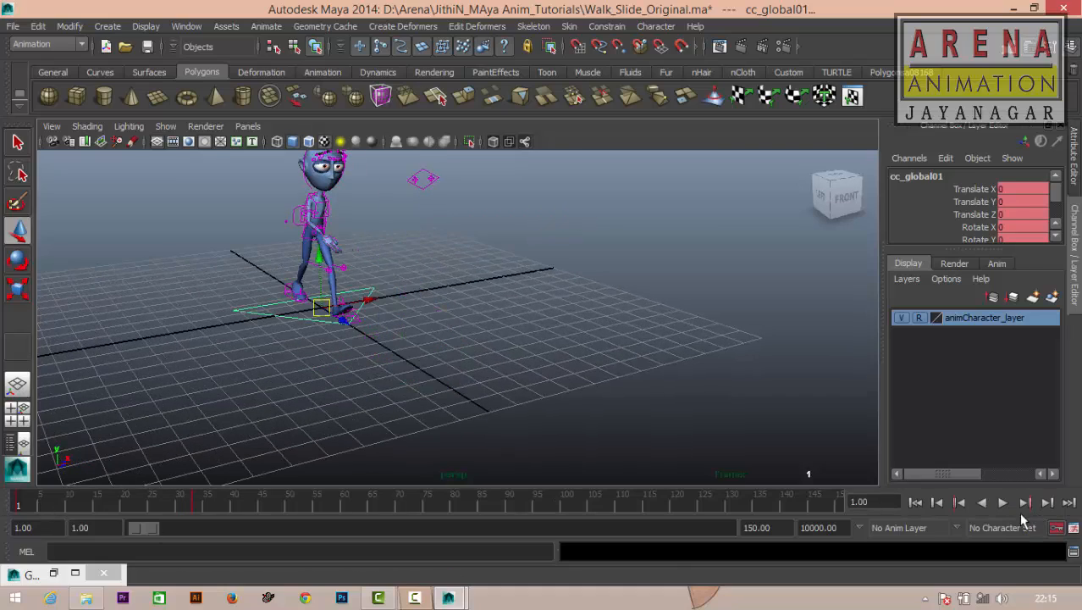
click(1002, 503)
alt+right_drag(659, 377, 684, 396)
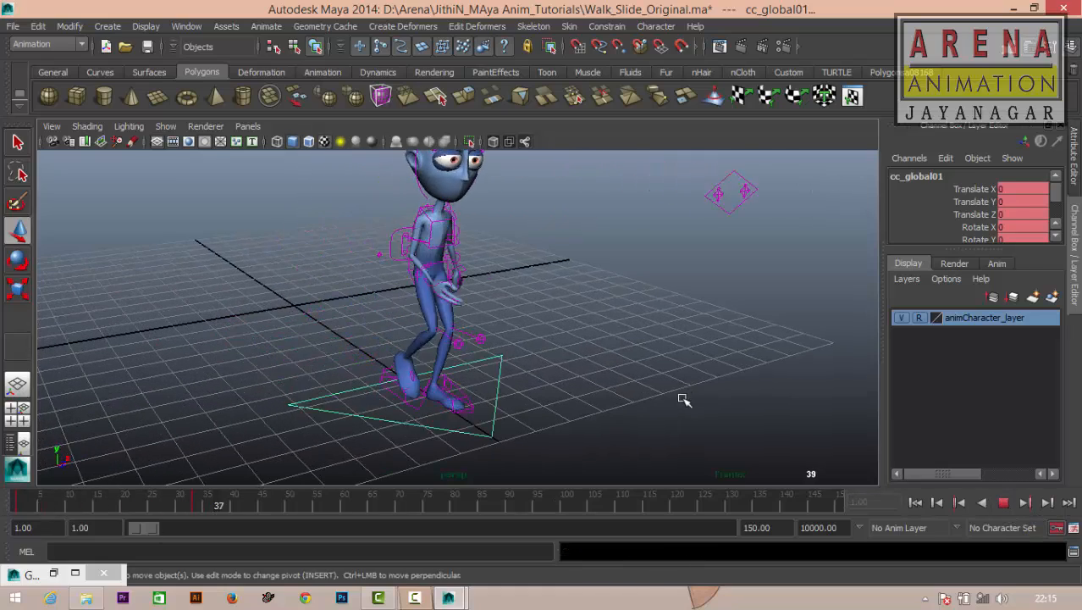
alt+drag(686, 405, 423, 410)
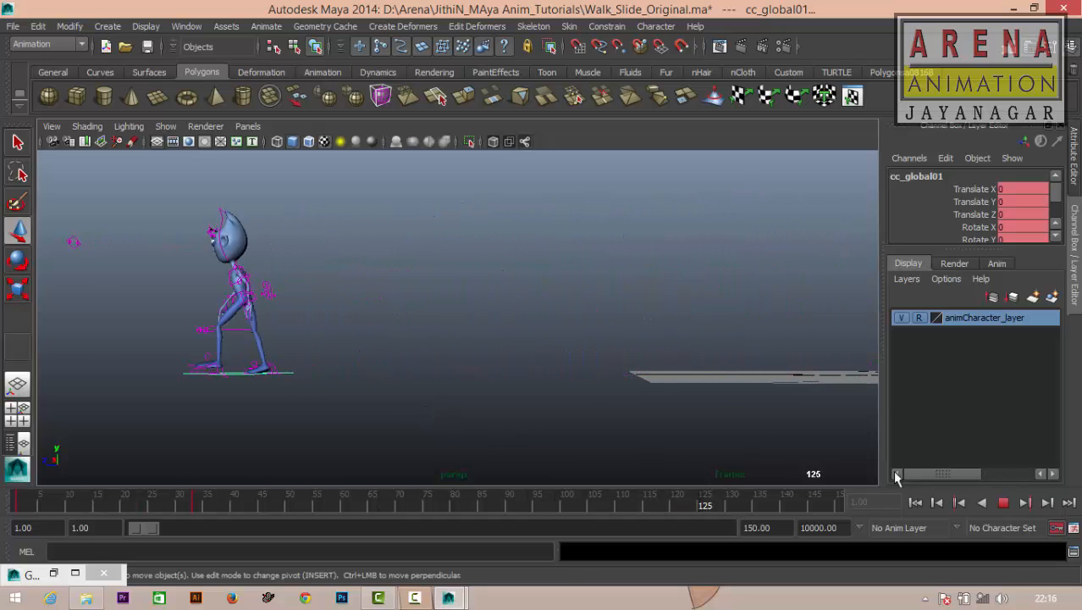
Stop playback, return to frame 1, and orbit to a front view of the character to watch the walk.
click(1002, 504)
drag(15, 508, 2, 525)
alt+drag(570, 372, 459, 365)
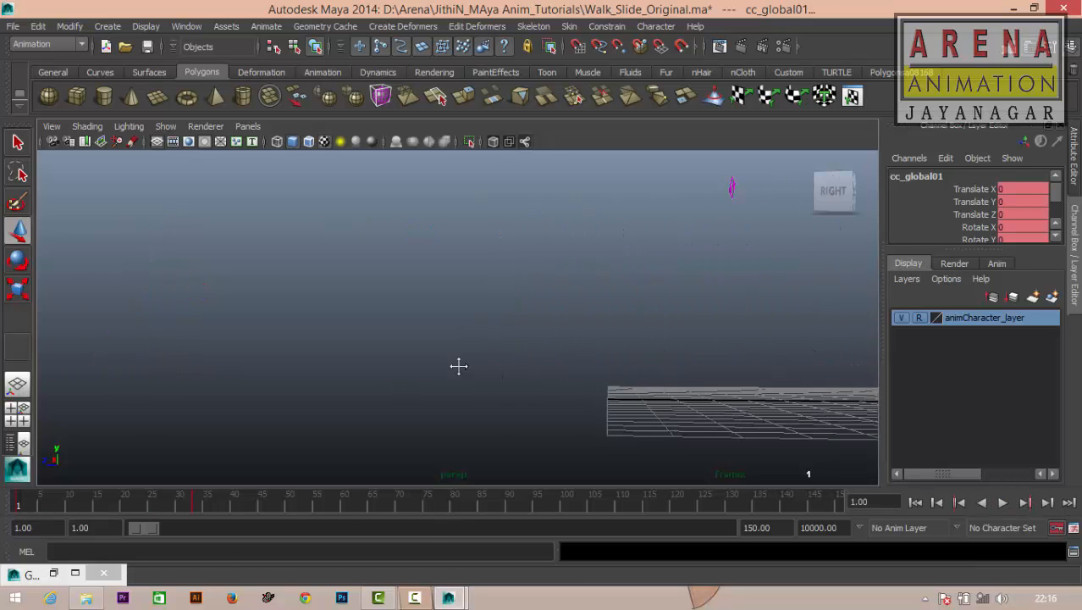
alt+middle_drag(459, 365, 495, 414)
alt+drag(496, 414, 698, 416)
alt+right_drag(557, 373, 579, 324)
alt+right_drag(454, 354, 586, 343)
drag(36, 502, 15, 507)
key(alt+v)
key(alt+v)
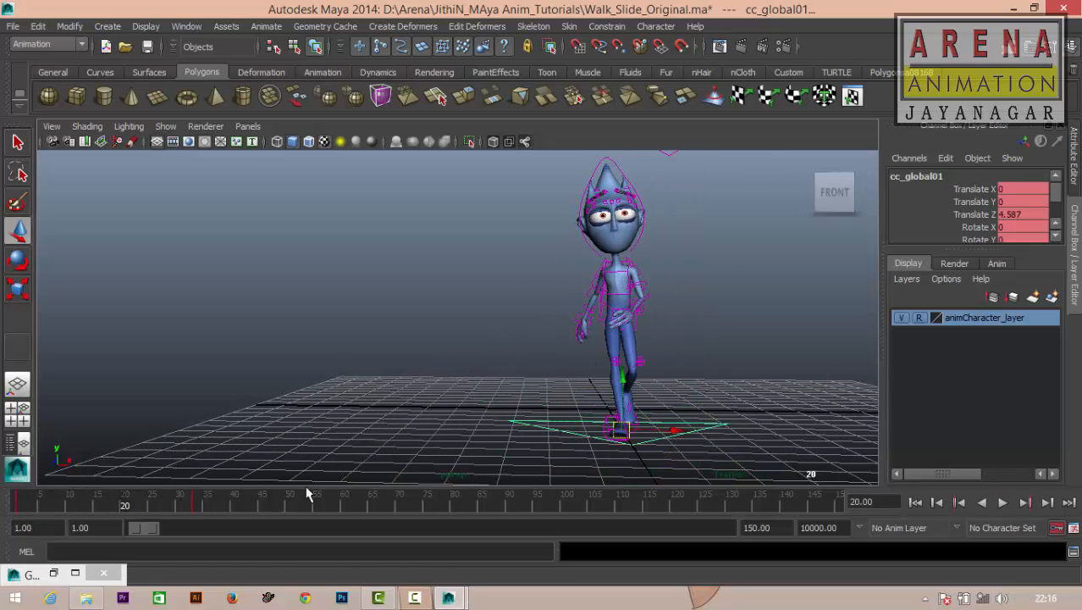
alt+right_drag(387, 335, 330, 414)
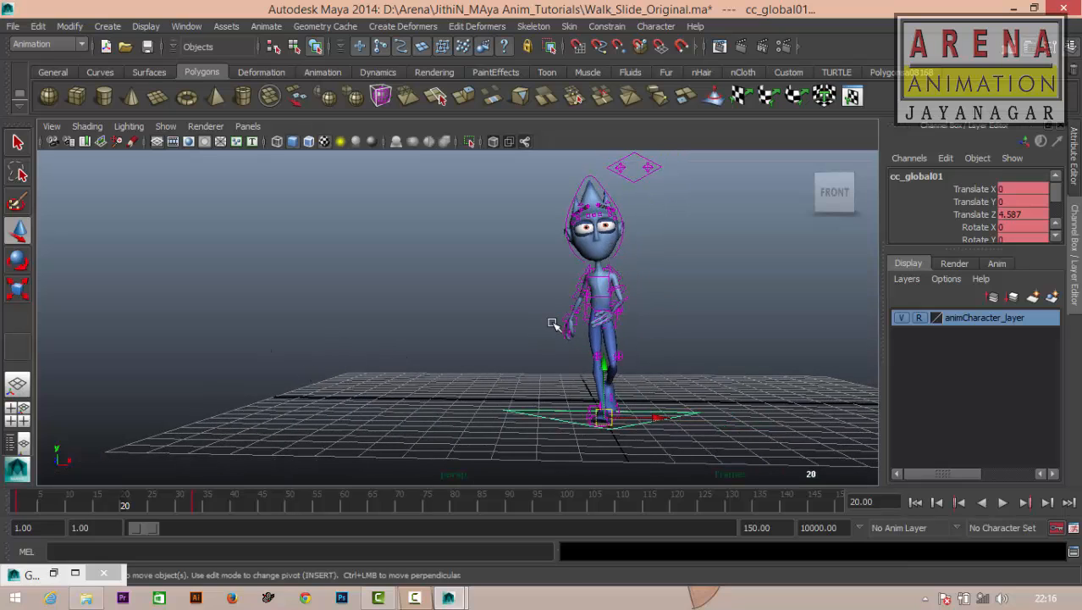
scroll(570, 317, up, 2)
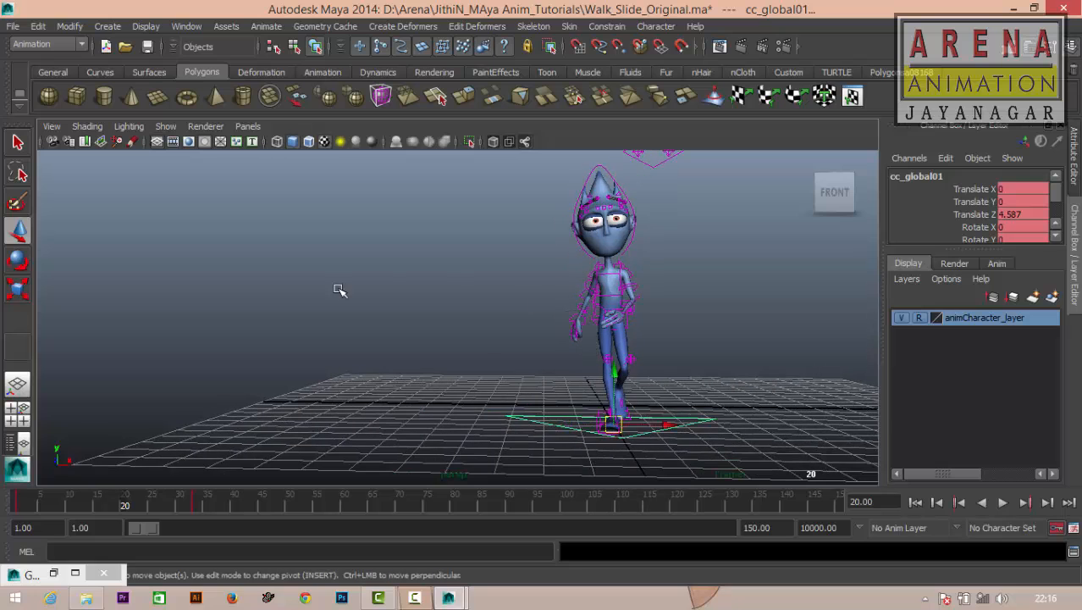
scroll(592, 272, down, 2)
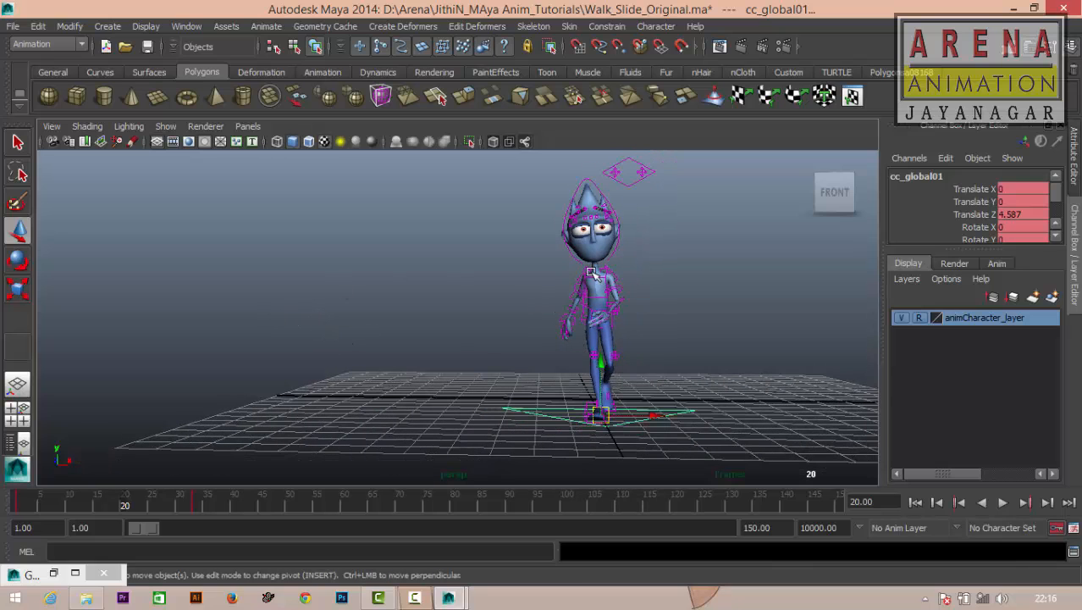
Delete all of the eye control's keys across the walk cycle and replay the walk from the start.
click(628, 174)
alt+drag(641, 267, 771, 344)
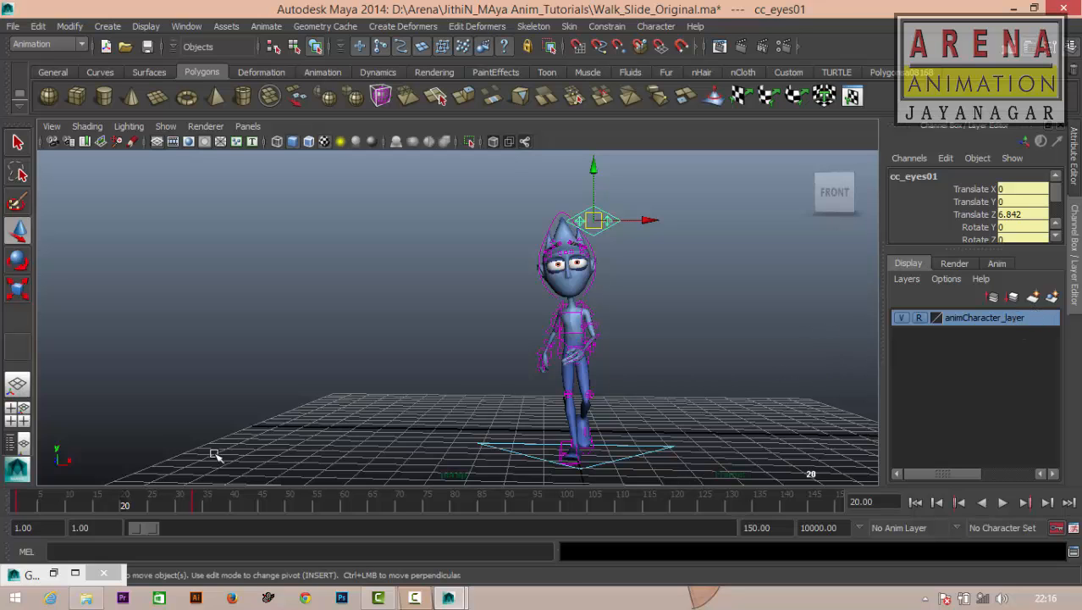
key(alt+v)
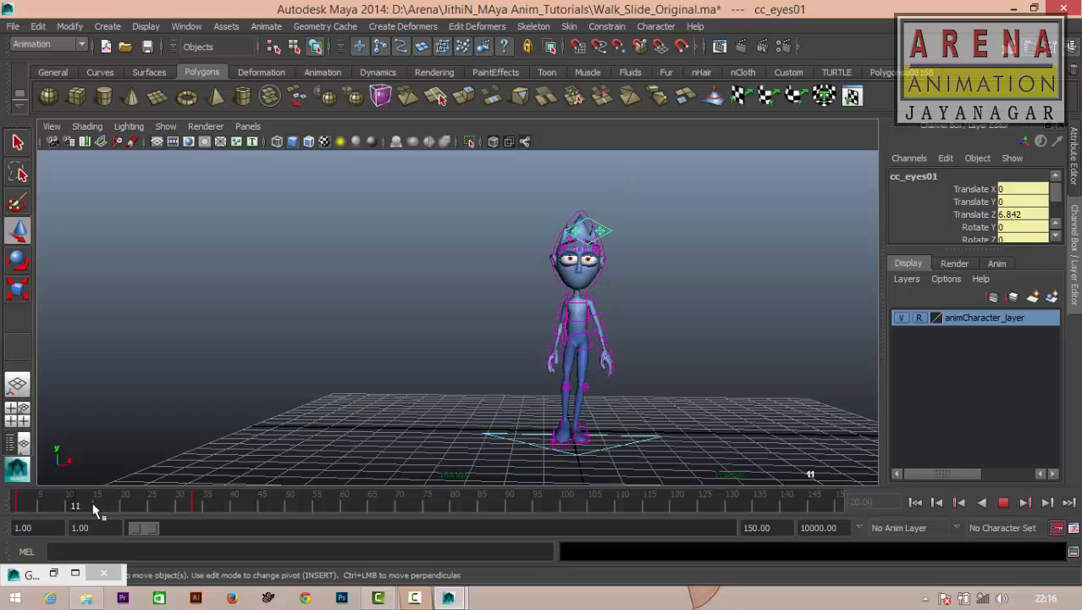
key(alt+v)
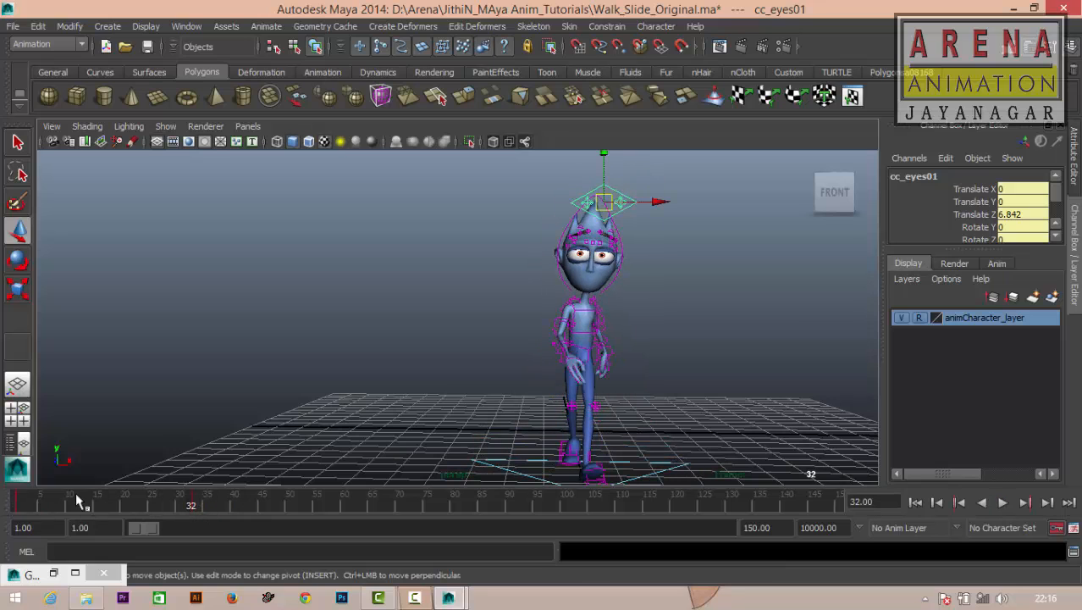
right_click(191, 502)
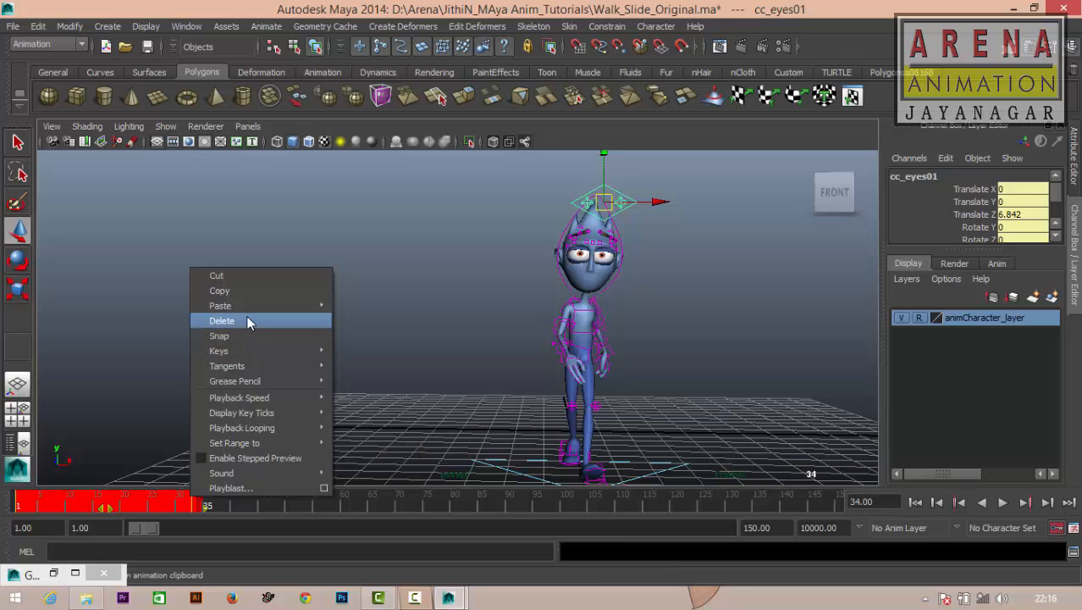
click(246, 318)
click(26, 501)
key(alt+v)
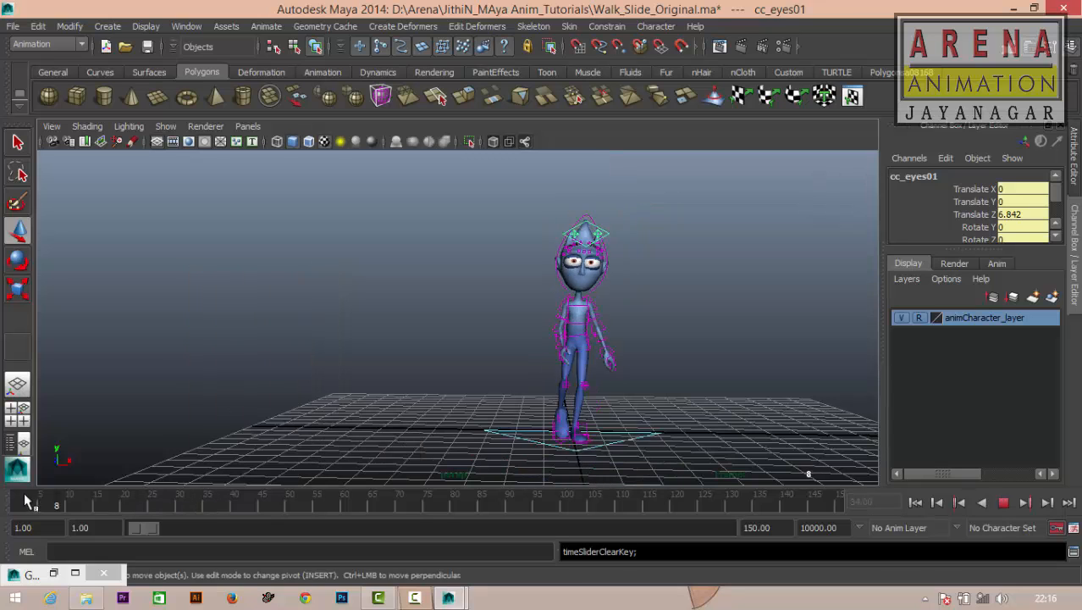
Set a key on the eye control at frame 50 in its current straight-ahead position.
click(173, 505)
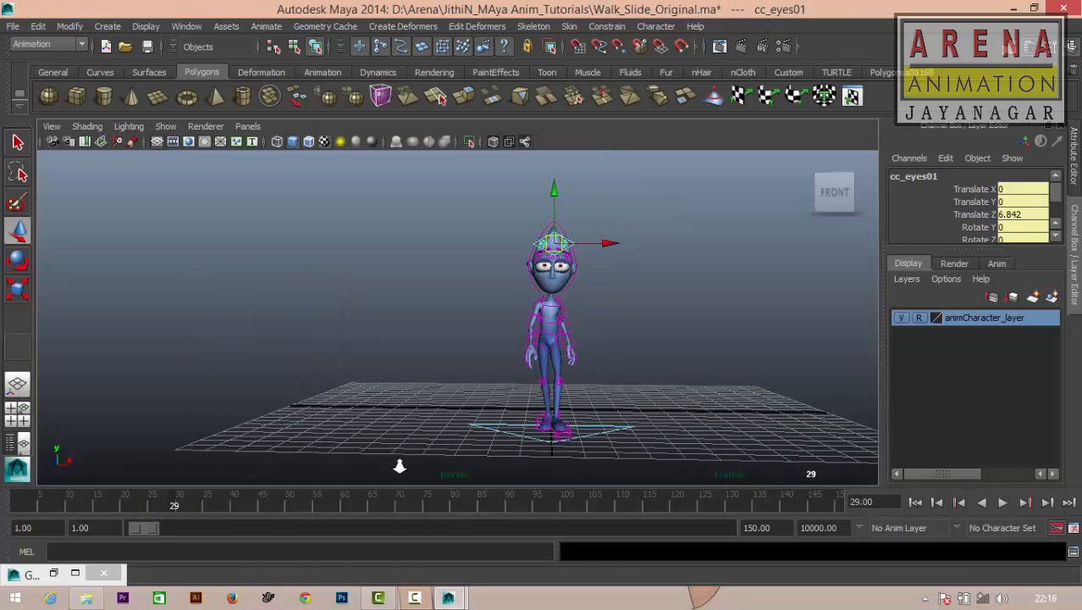
scroll(399, 466, up, 1)
click(288, 506)
mouse_move(464, 377)
alt+mouse_down()
mouse_move(476, 356)
mouse_move(466, 370)
alt+mouse_up()
key(alt+v)
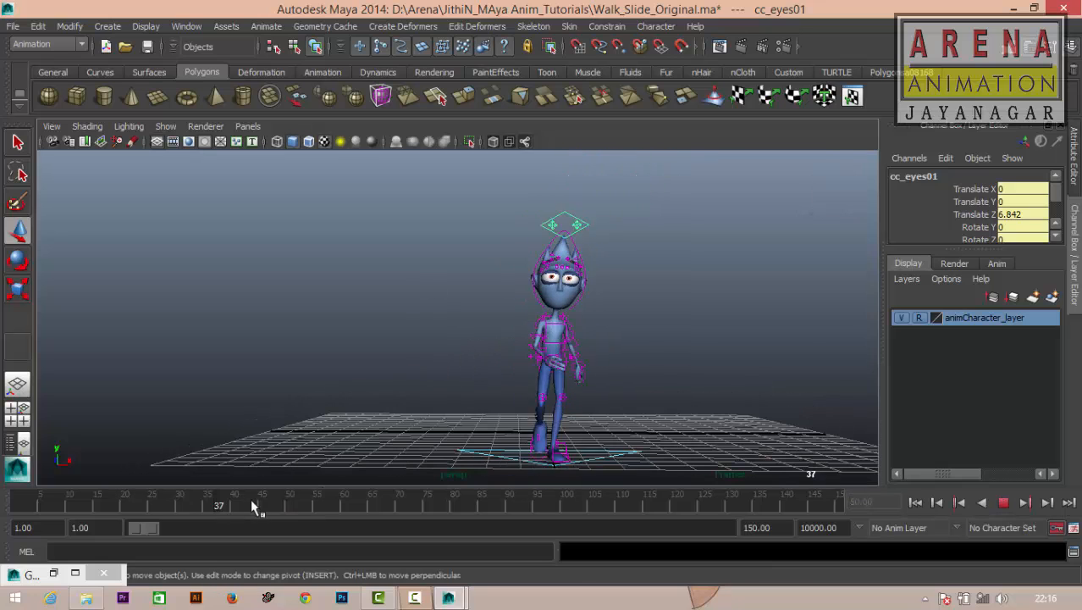
click(289, 505)
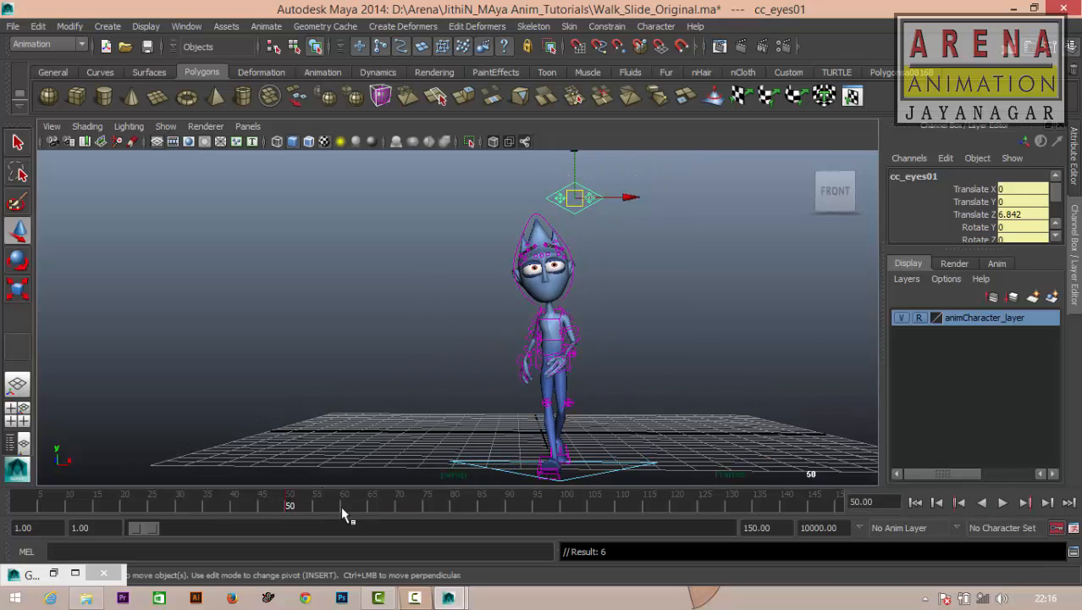
At frame 60, move the eye control to Translate X -4.592 and Translate Y -0.775 and key it.
key(alt+v)
click(340, 505)
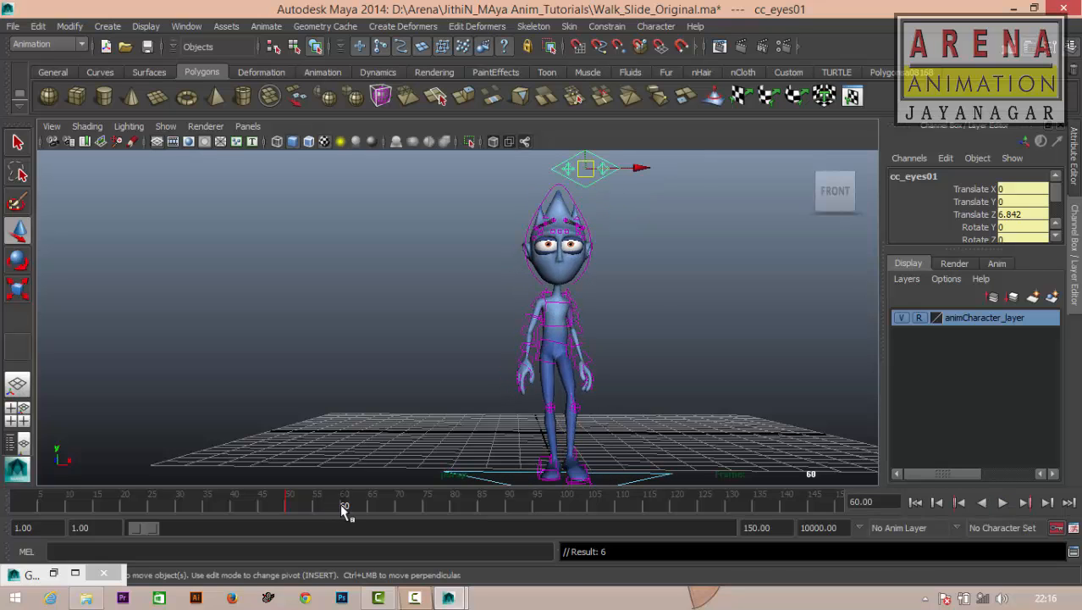
drag(641, 172, 327, 225)
Play and scrub the walk from the front to examine the eye movement between frames 50 and 60.
key(alt+v)
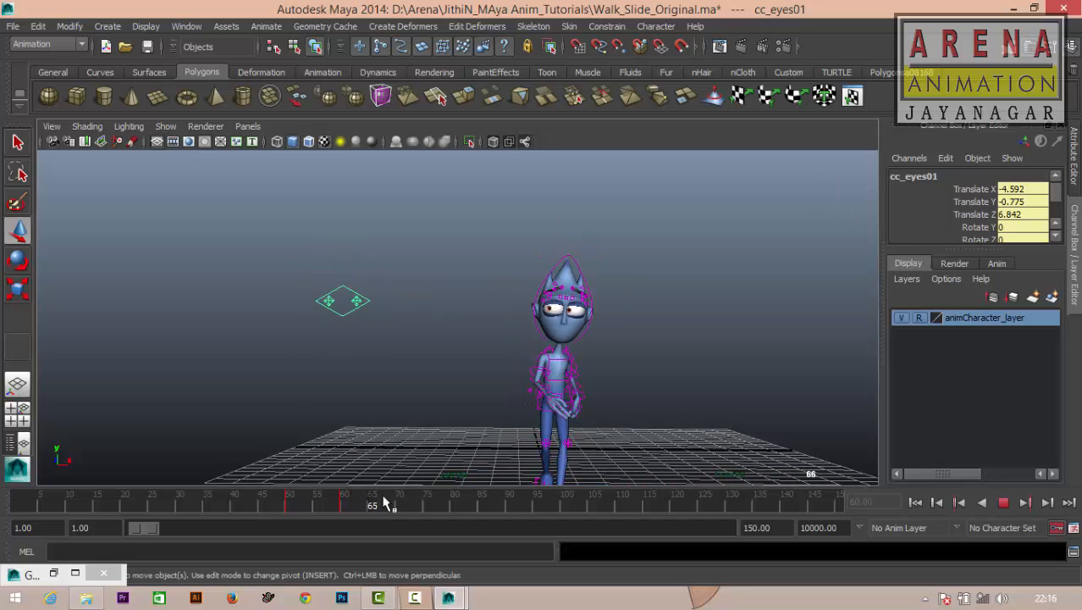
key(alt+v)
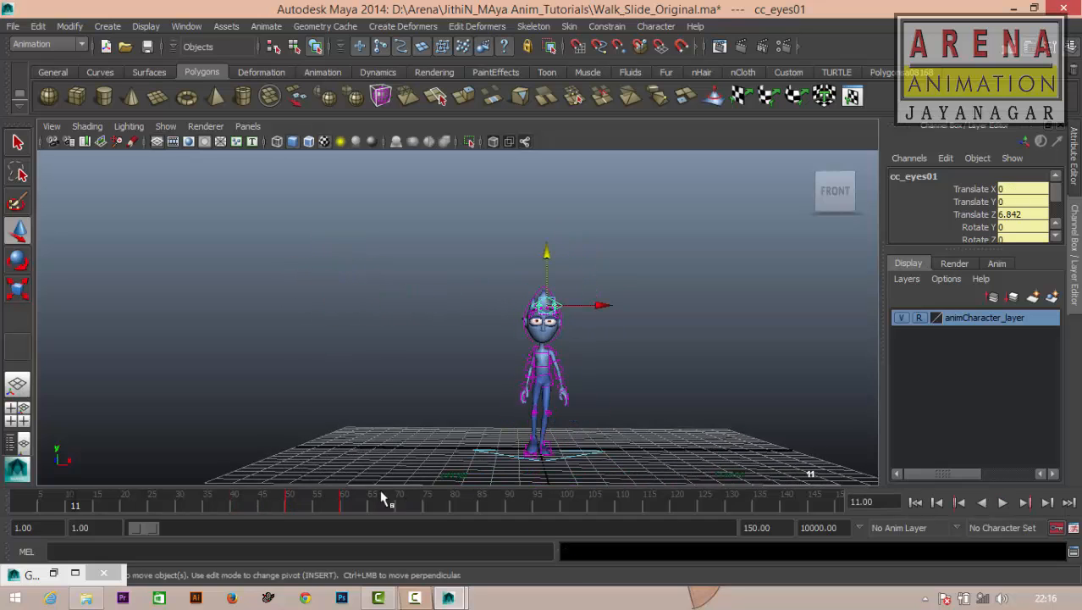
click(1003, 502)
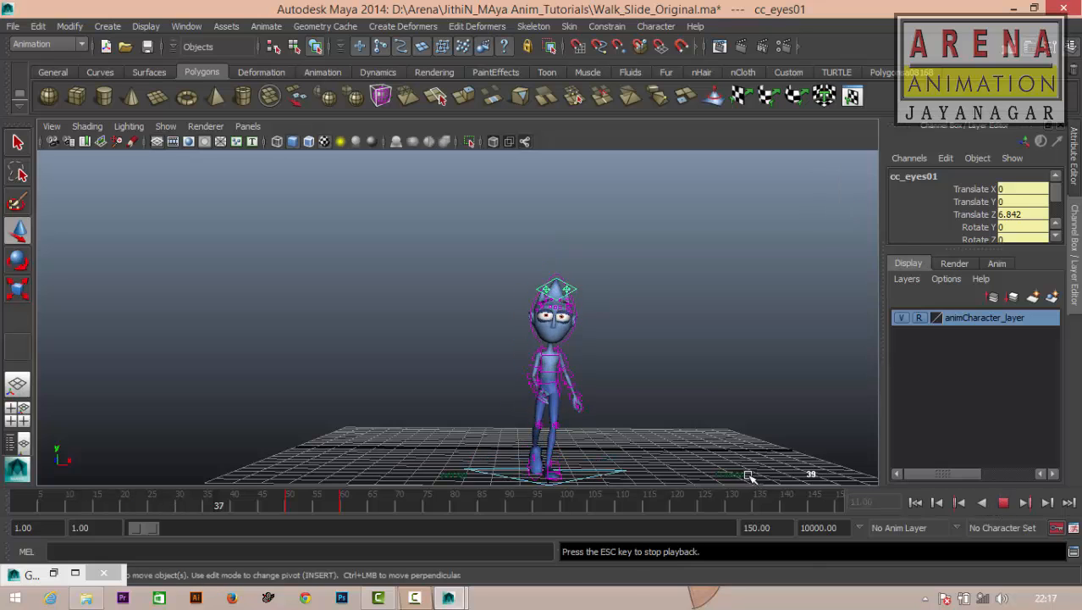
click(1004, 504)
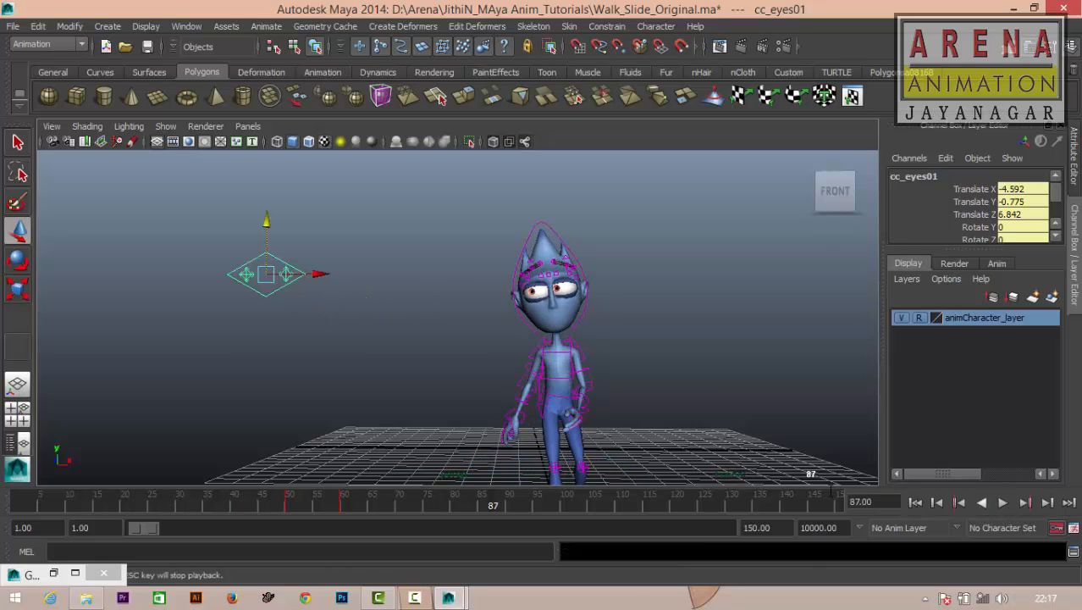
alt+right_drag(423, 440, 607, 215)
click(287, 498)
key(alt+v)
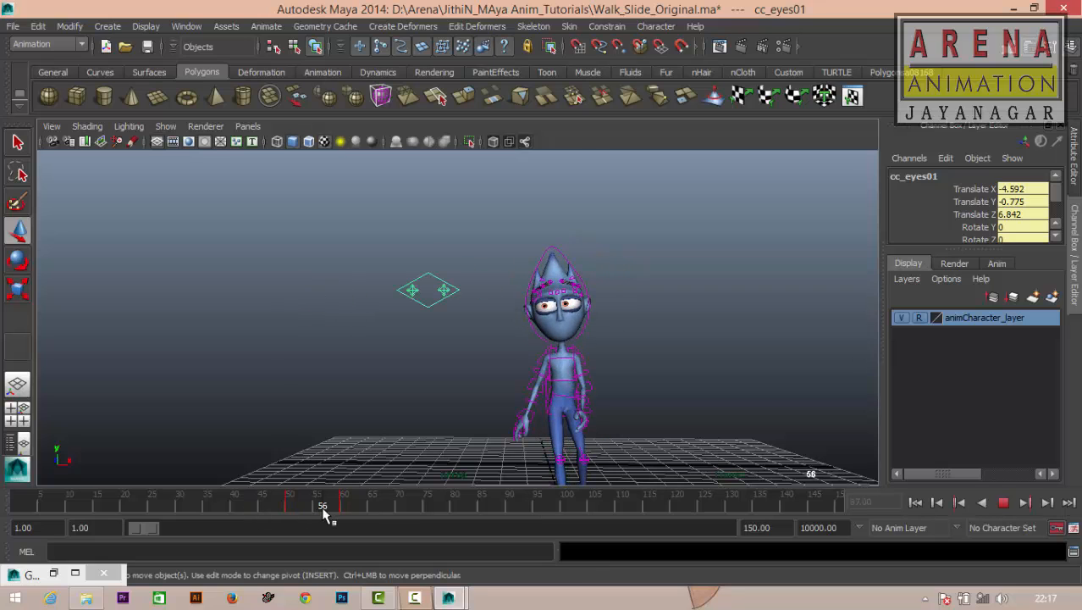
key(alt+v)
click(91, 500)
key(alt+v)
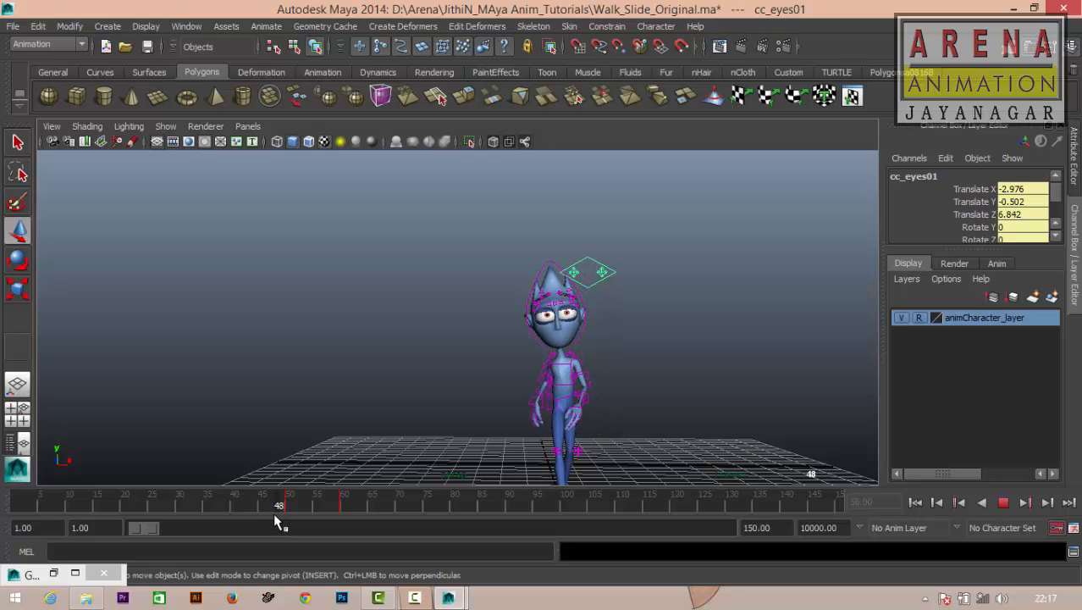
mouse_move(299, 515)
mouse_down()
mouse_move(338, 517)
mouse_move(273, 519)
mouse_move(362, 597)
mouse_move(277, 541)
mouse_up()
Try keying the head control at frame 50 and turning it to Rotate Y -58.51 at frame 60, and undo it.
click(557, 290)
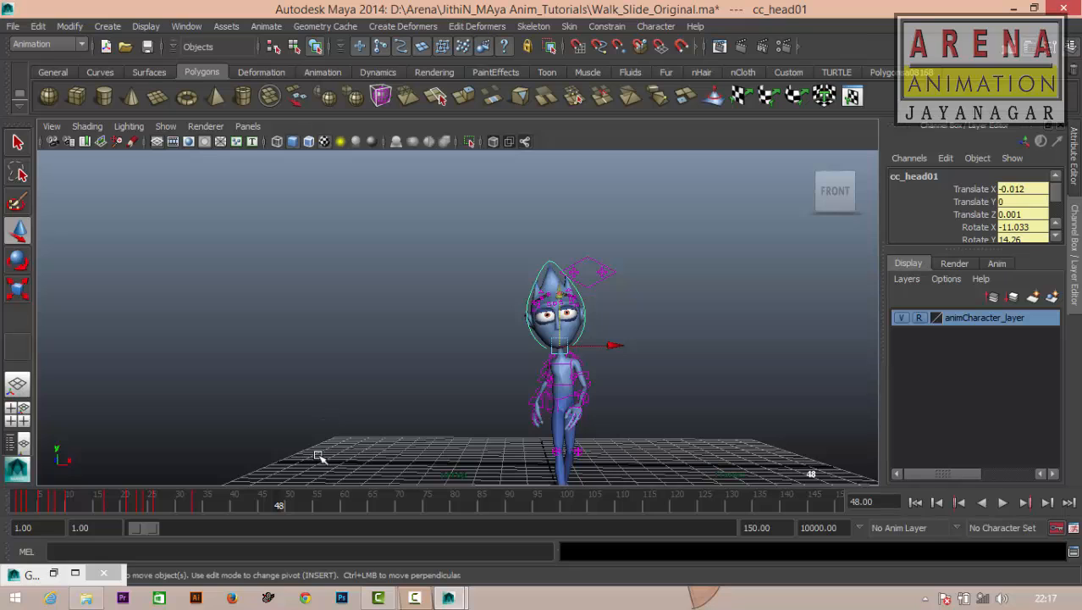
drag(273, 506, 290, 503)
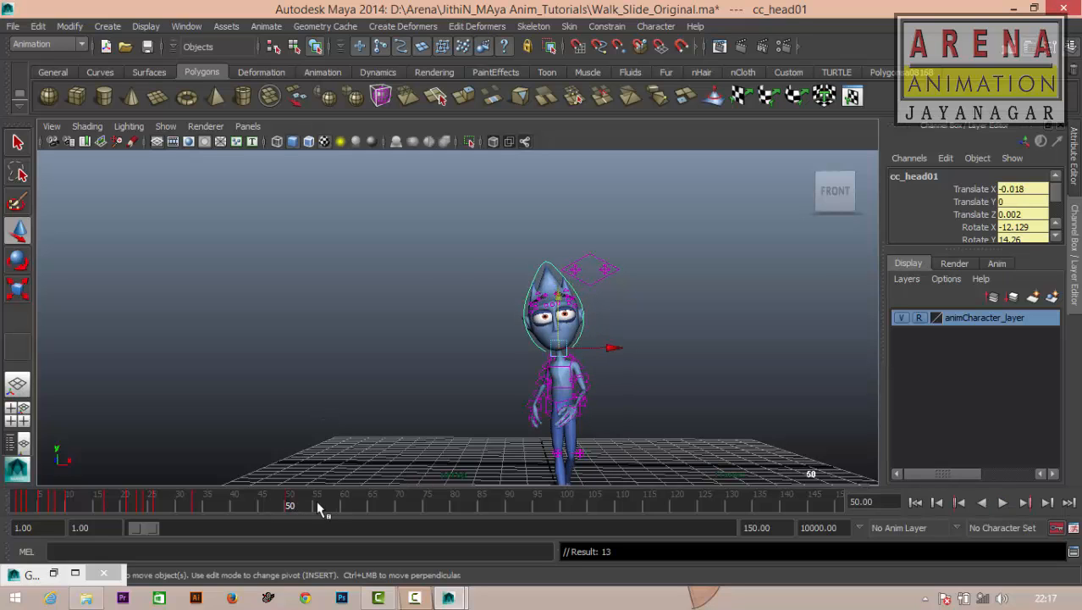
click(340, 502)
key(e)
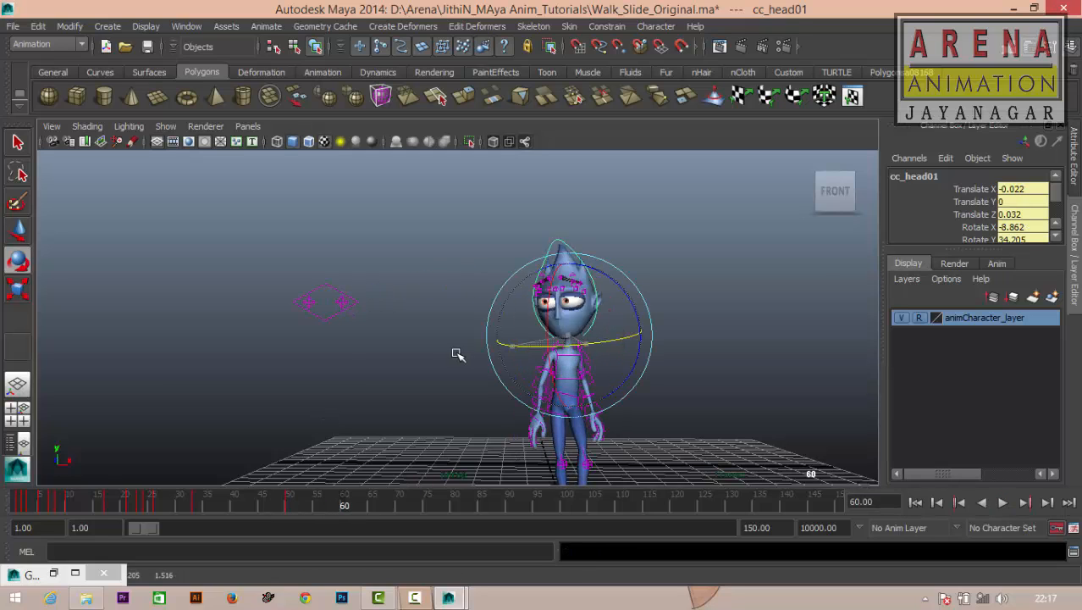
key(alt+v)
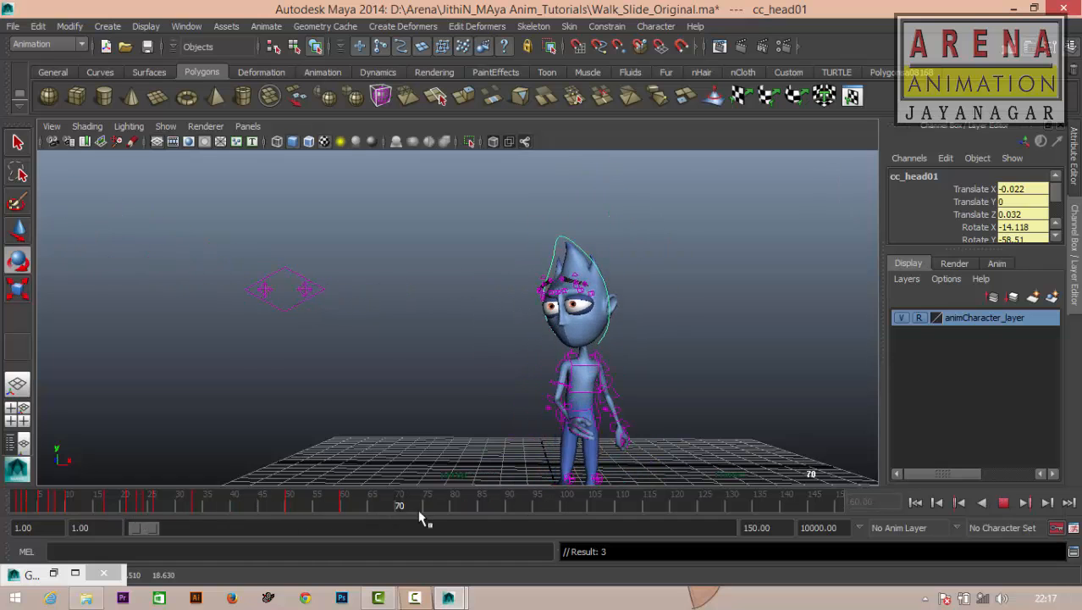
key(ctrl+z)
key(ctrl+z)
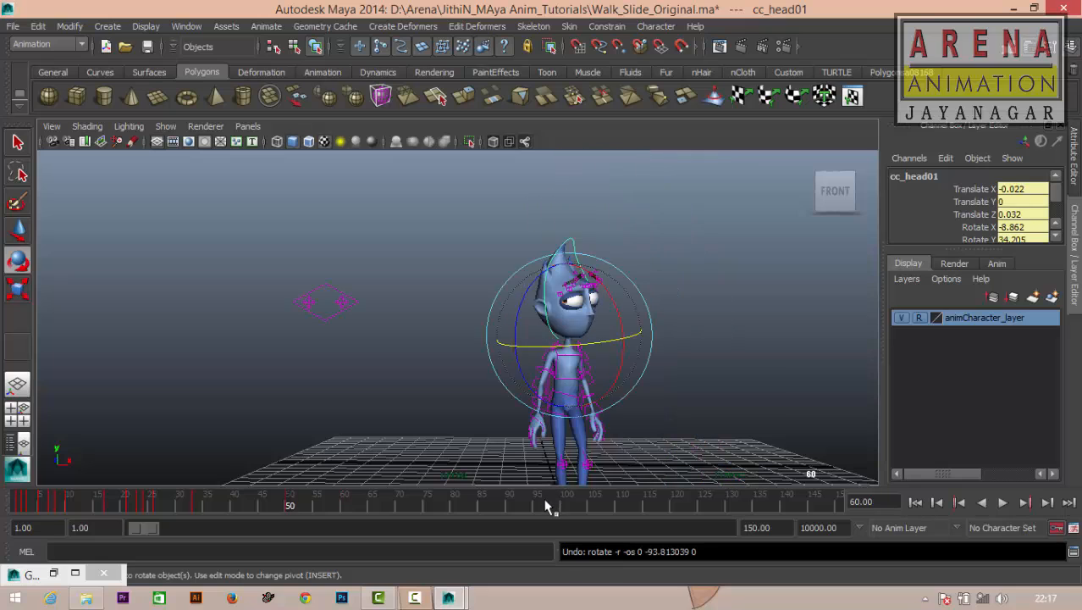
Scrub frames 1 to 33, select the eye control, and replay the walk to examine how its gaze changes.
drag(17, 506, 197, 505)
click(641, 266)
click(578, 280)
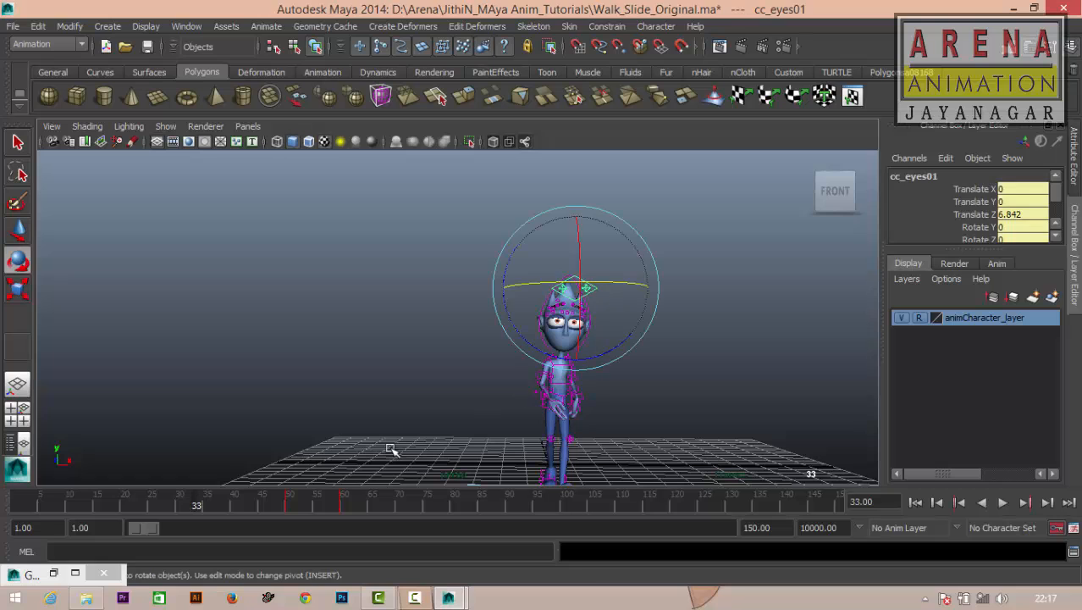
key(alt+v)
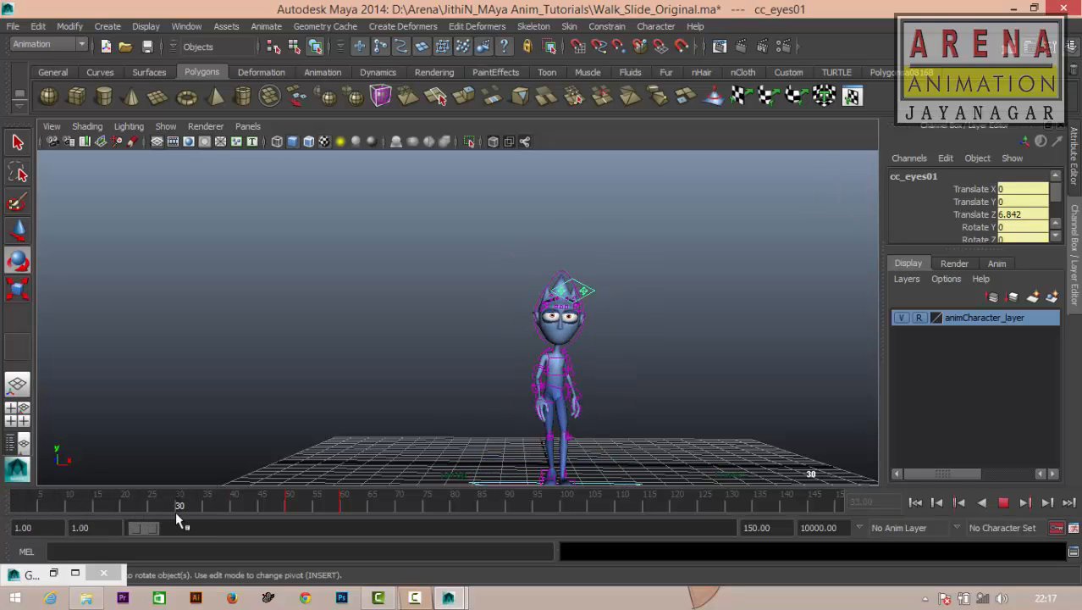
key(alt+v)
key(shift+alt+v)
key(e)
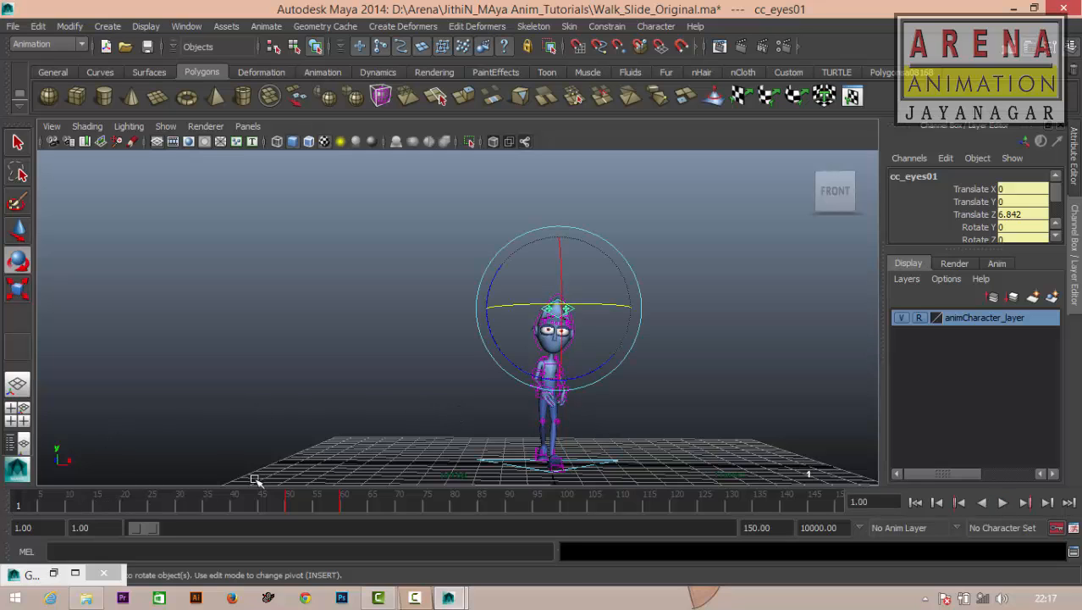
key(alt+v)
drag(295, 505, 356, 511)
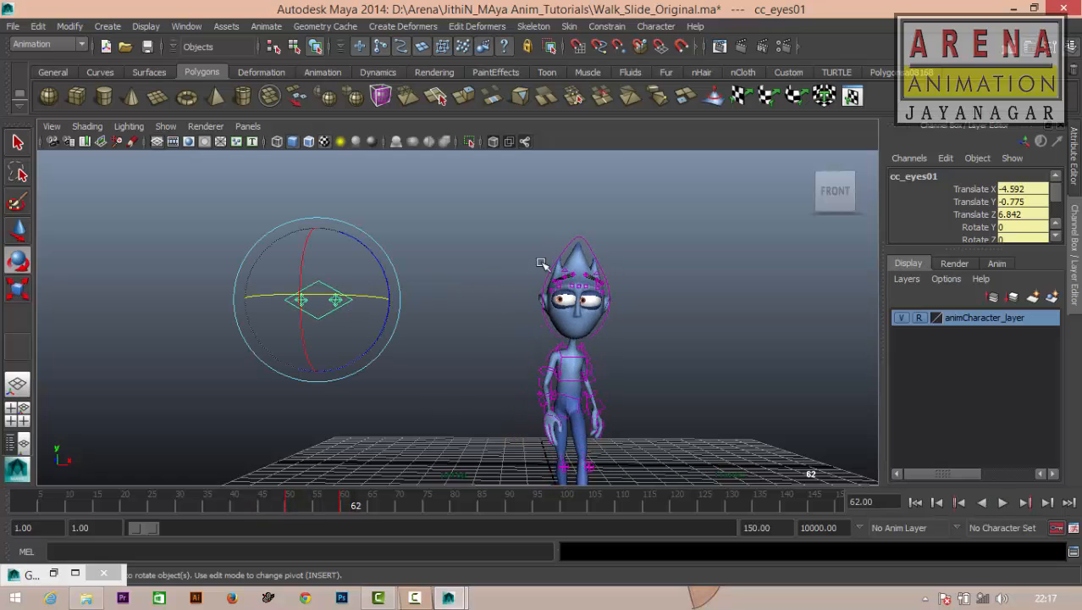
key(alt+v)
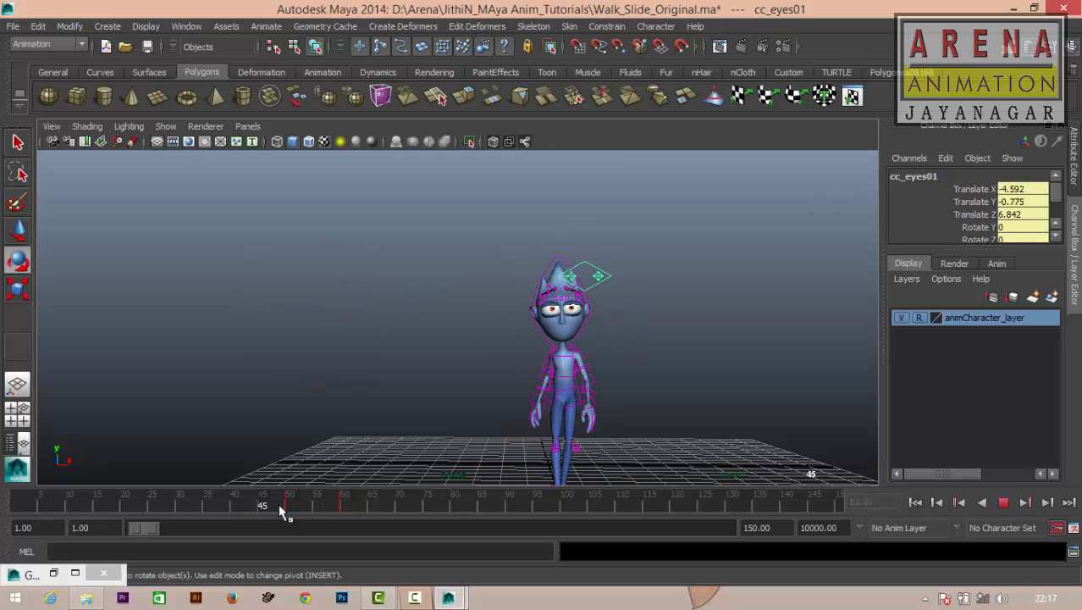
key(Escape)
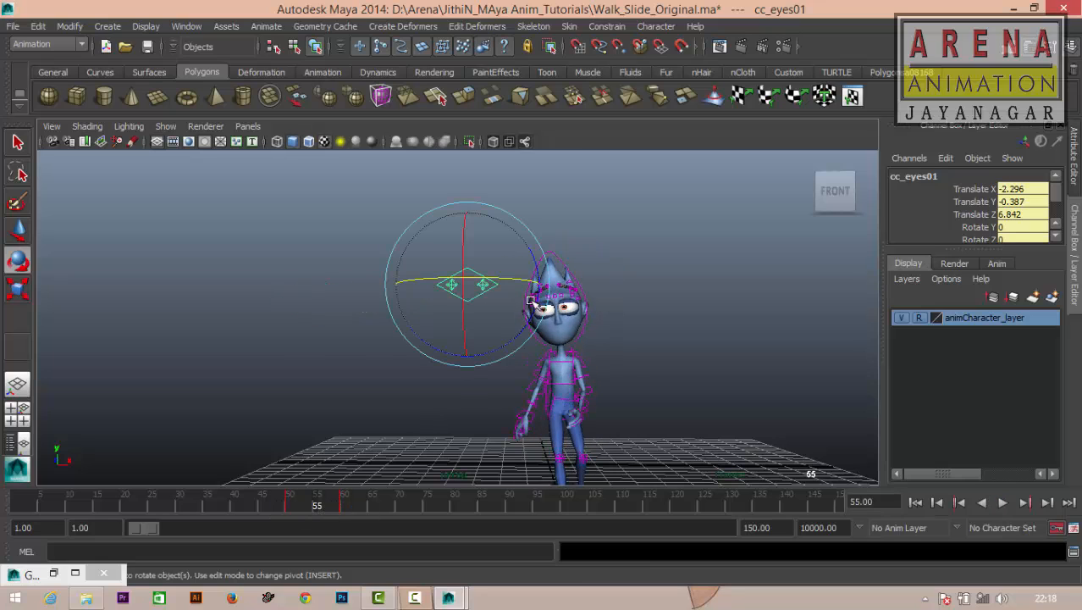
Create an animation layer from the selected head control and make the BaseAnimation layer the active one.
click(547, 282)
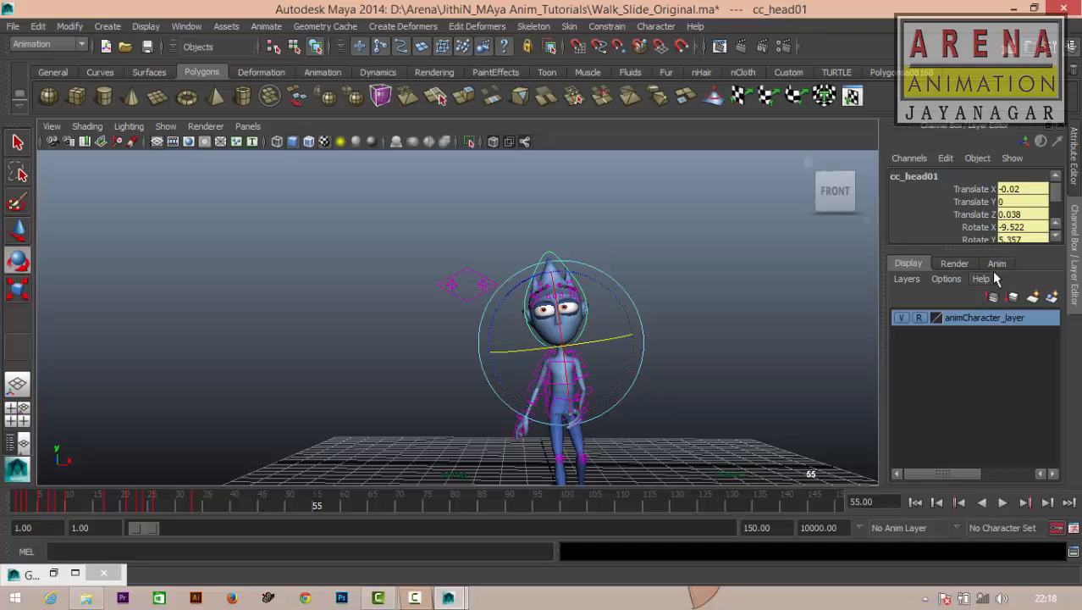
click(997, 264)
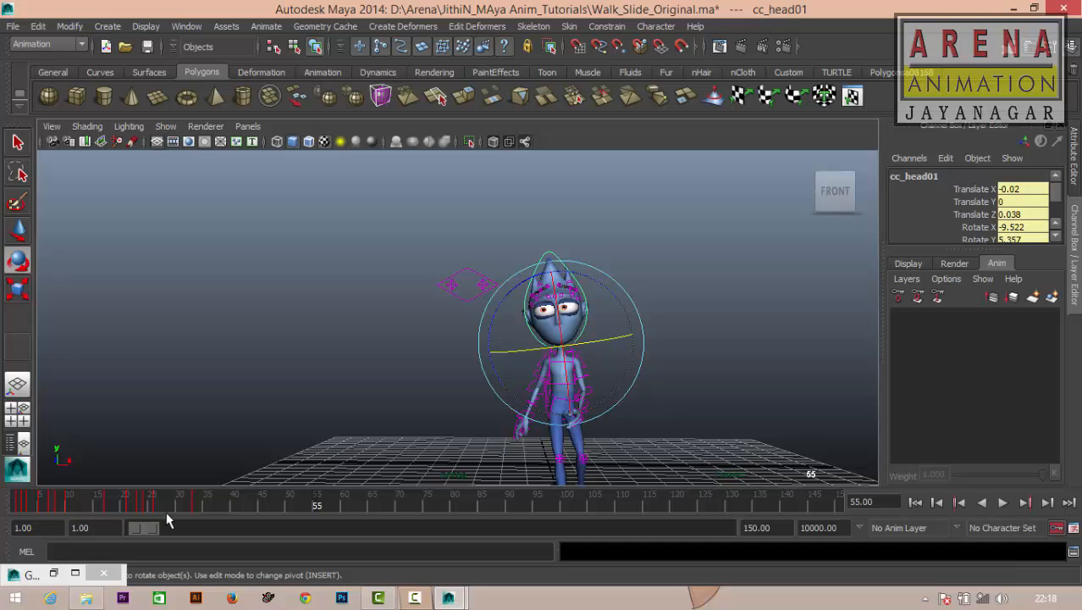
drag(34, 505, 174, 509)
drag(27, 507, 197, 507)
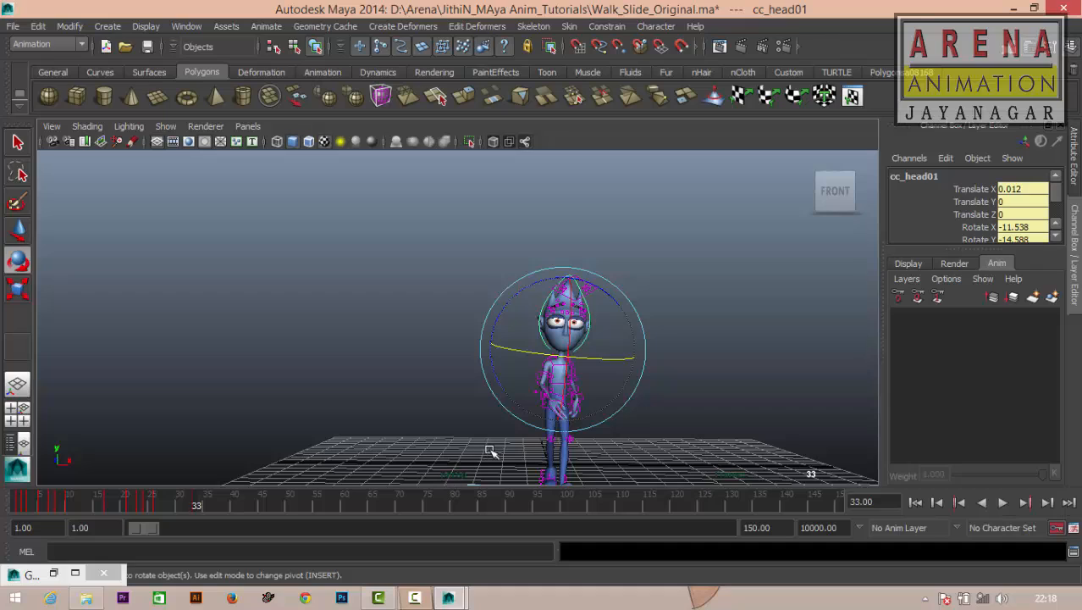
click(1053, 298)
click(1016, 334)
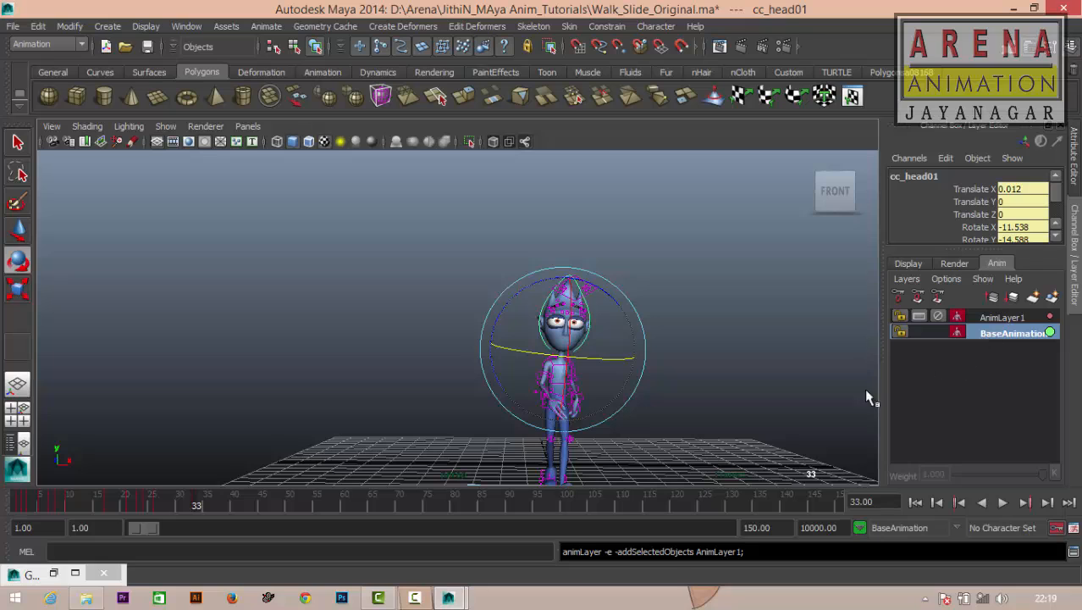
Rename the AnimLayer1 animation layer as Head.
drag(186, 500, 154, 504)
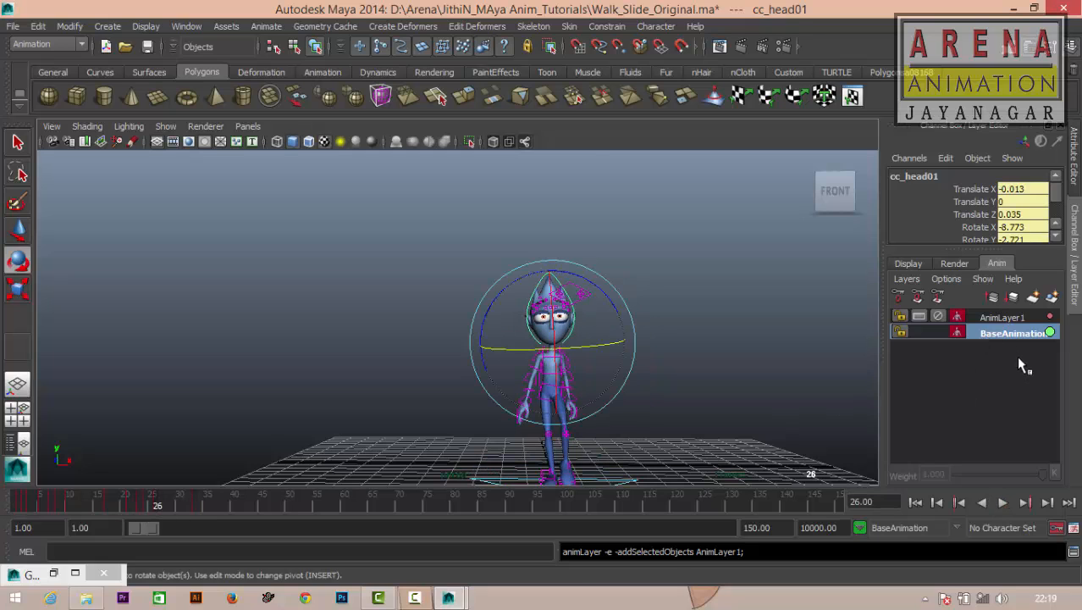
click(1004, 314)
double_click(1004, 314)
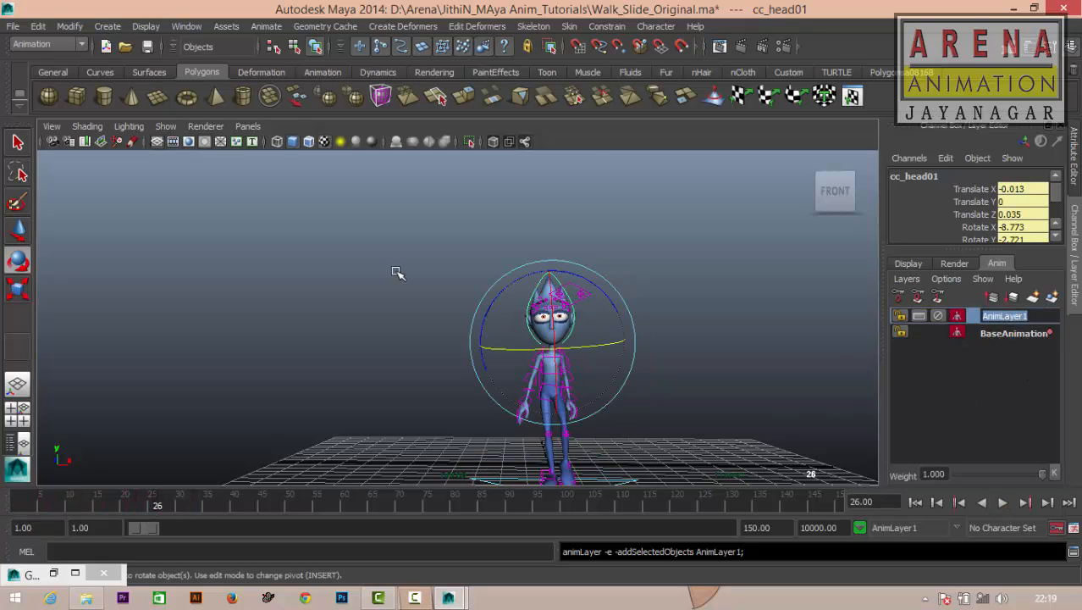
text(He)
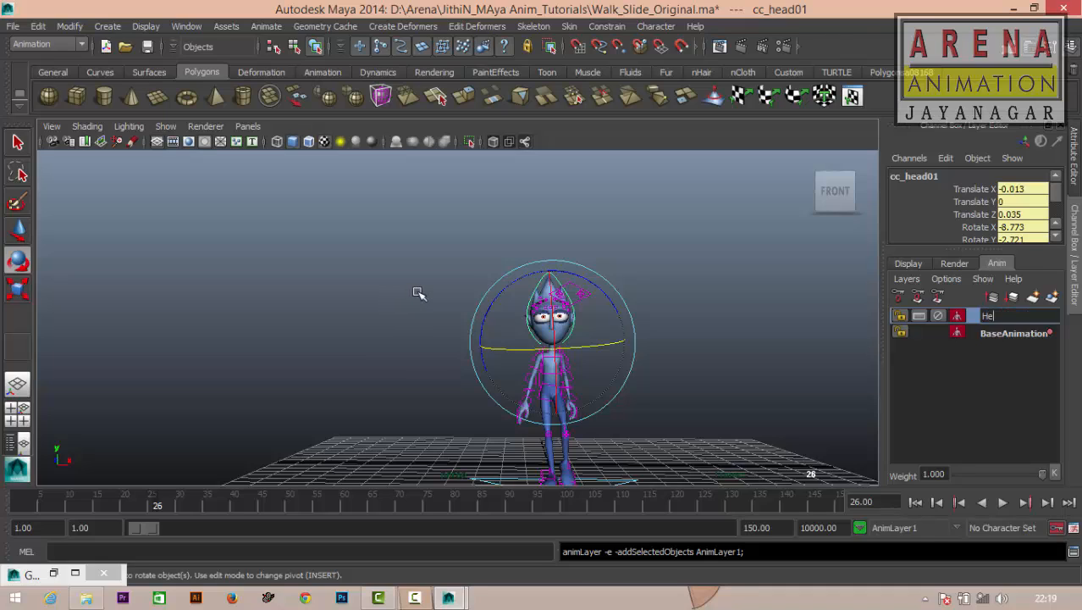
text(ad)
key(Return)
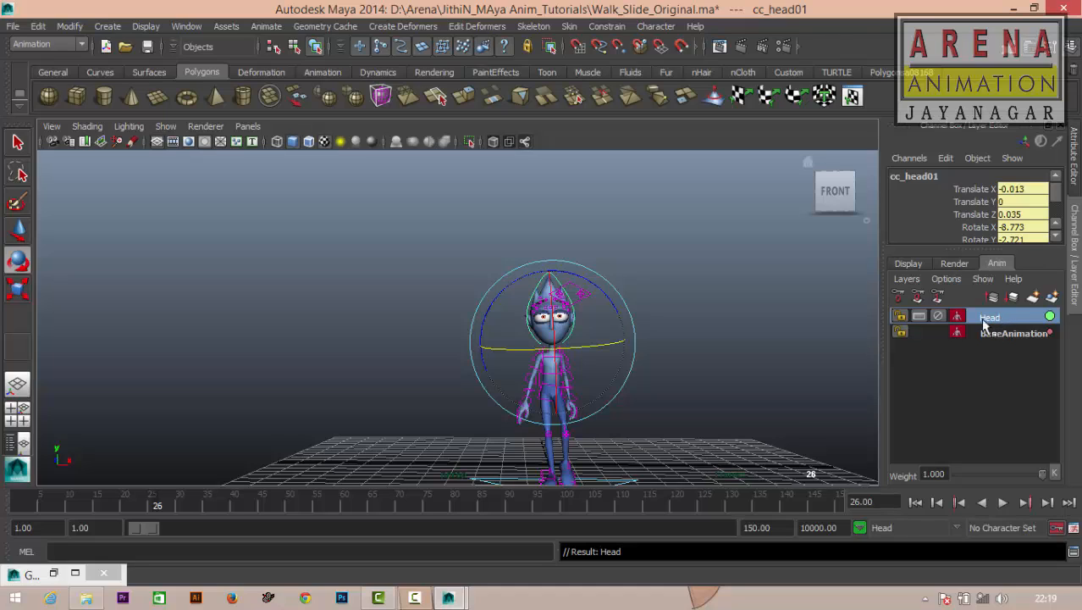
Return to frame 1 and compare the keys of the BaseAnimation and Head layers, ending with Head active.
drag(150, 505, 12, 503)
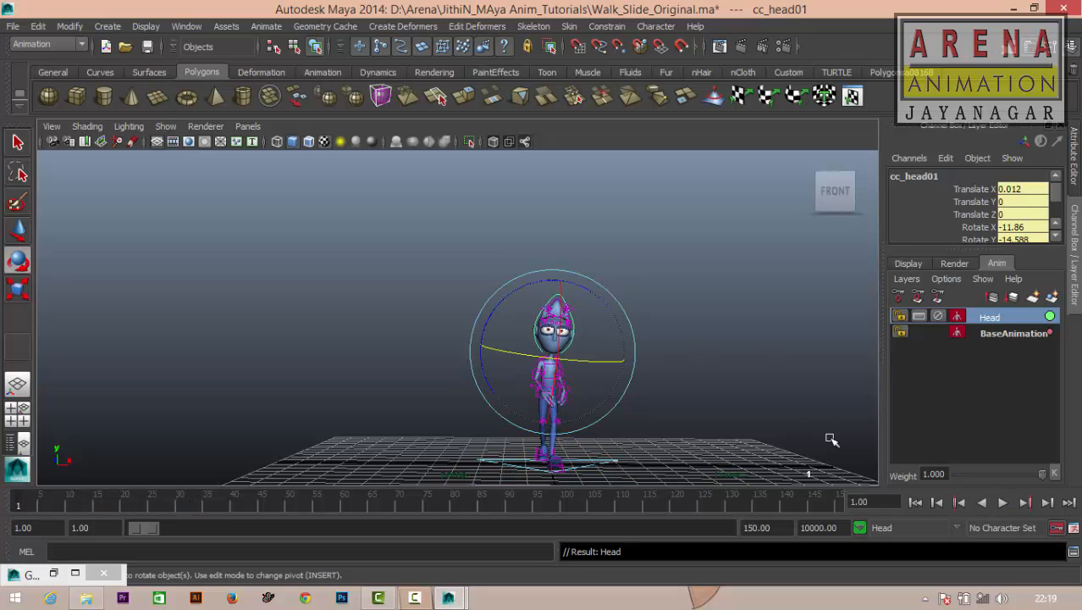
click(1010, 334)
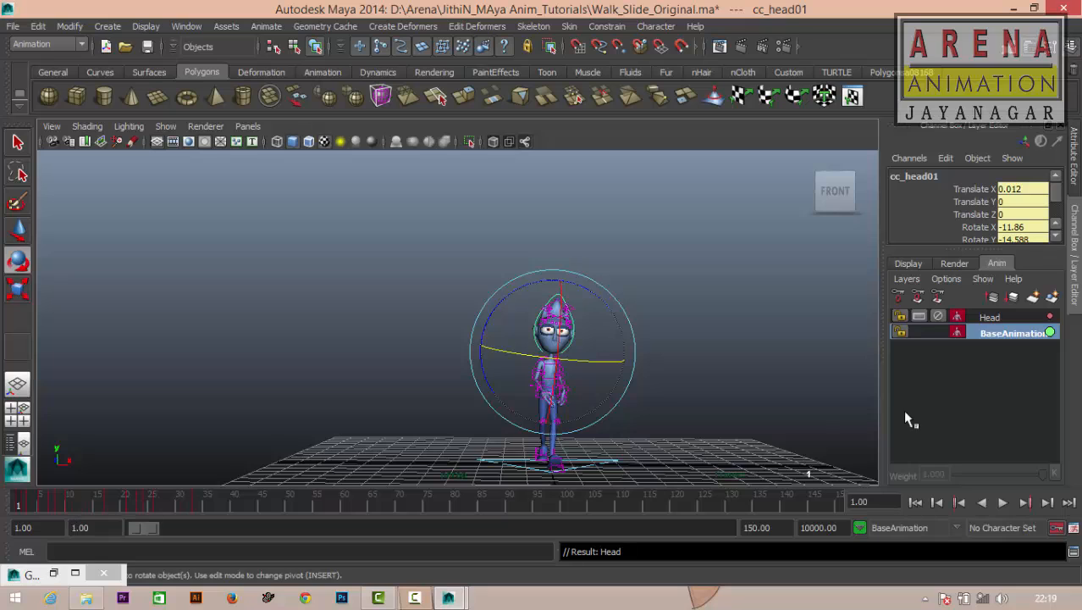
click(991, 317)
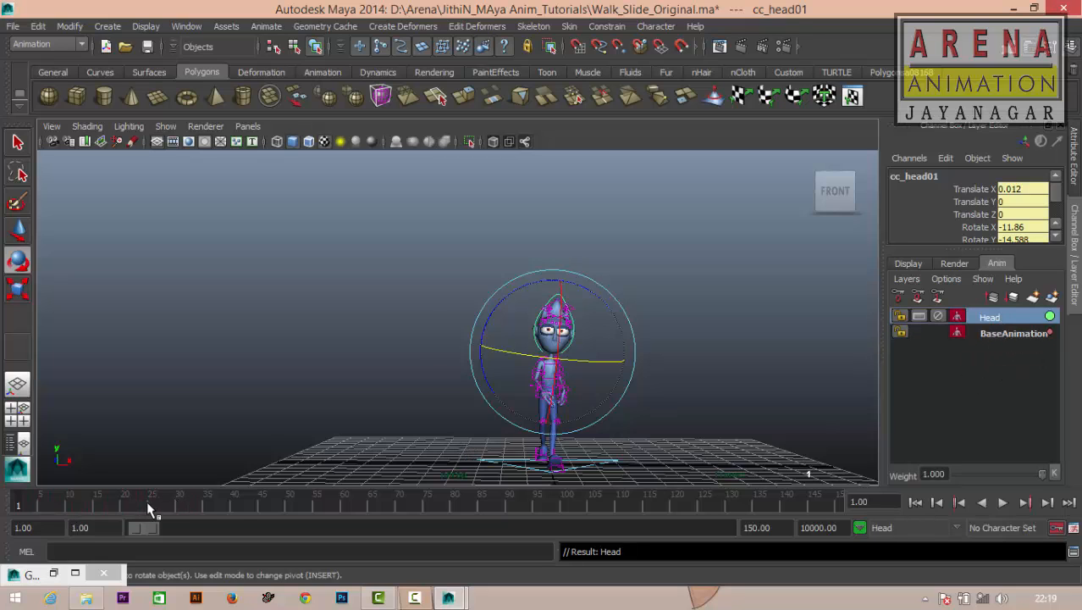
Review the eye movement around frames 50 to 55 and key the head control at frame 55 on the Head layer.
drag(146, 502, 290, 506)
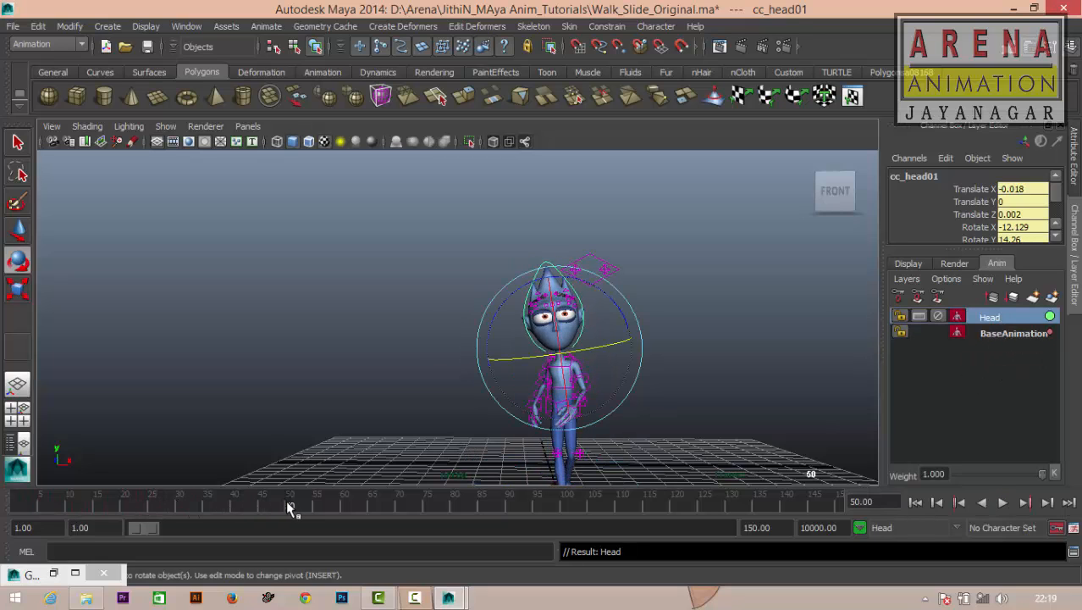
key(alt+v)
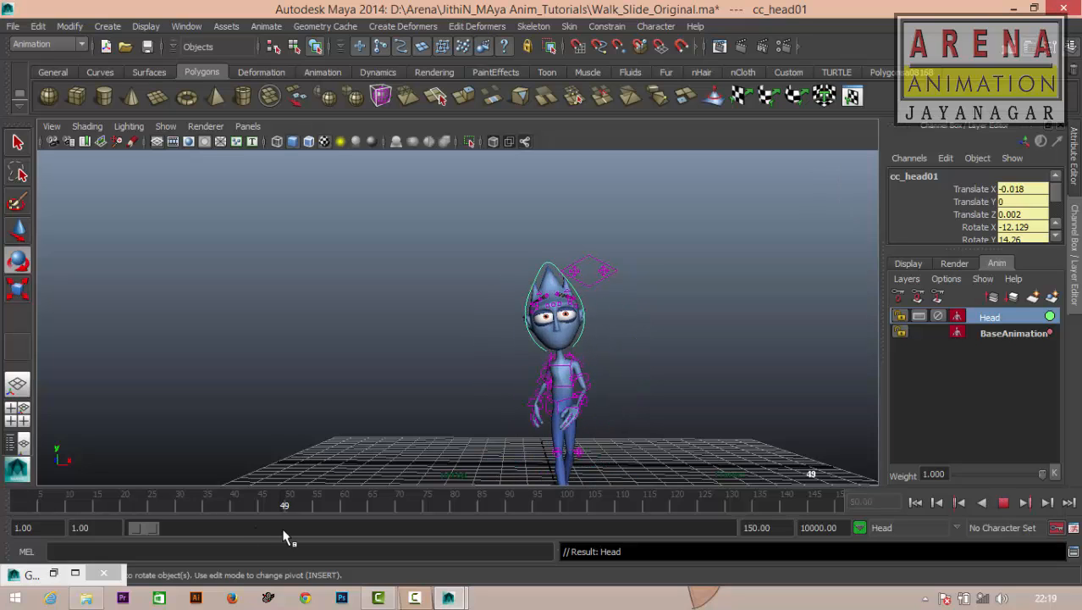
key(alt+v)
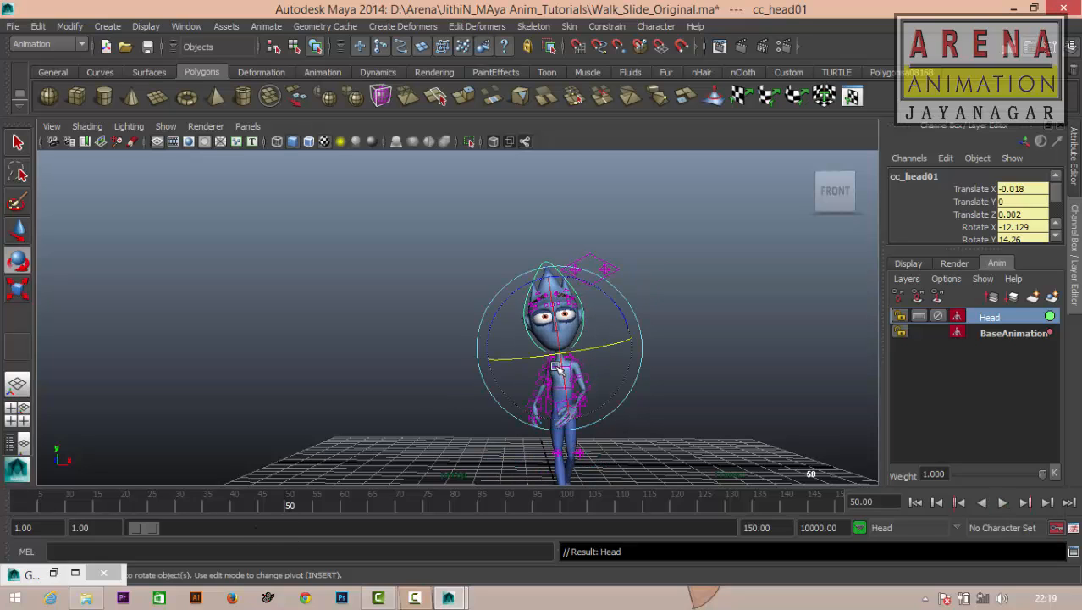
key(alt+v)
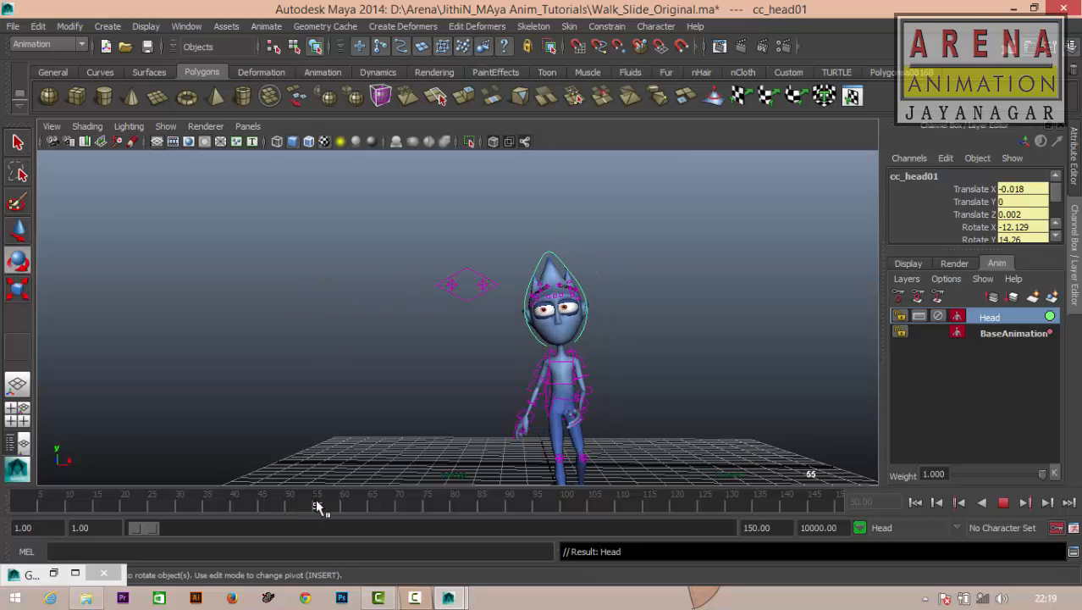
key(alt+v)
key(alt+v)
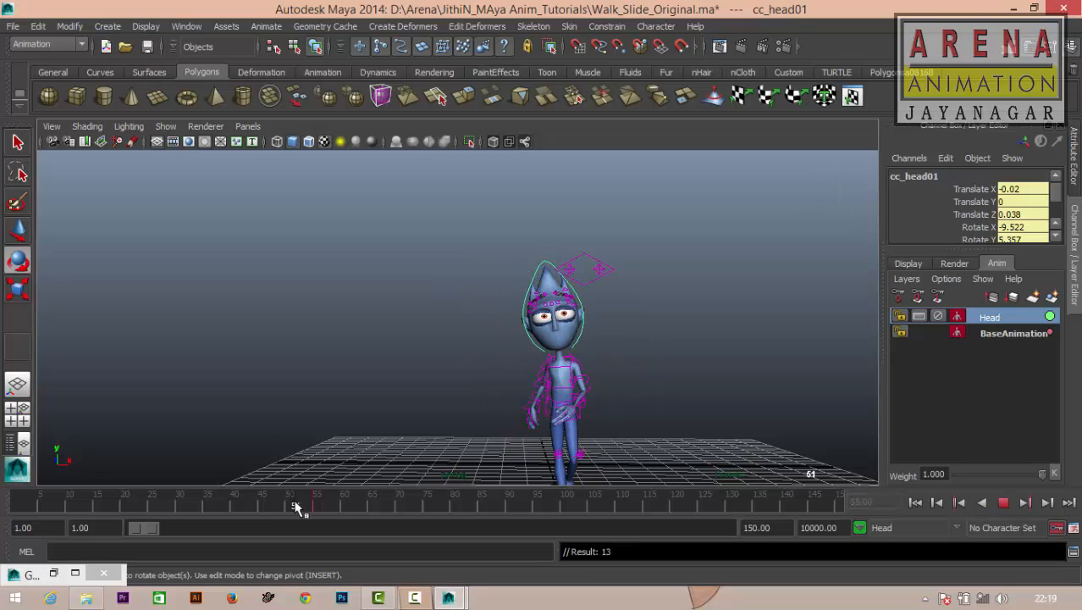
Turn the head control to Rotate Y -45.139 at frame 65, key it, and check the turn up to frame 70.
drag(311, 508, 372, 507)
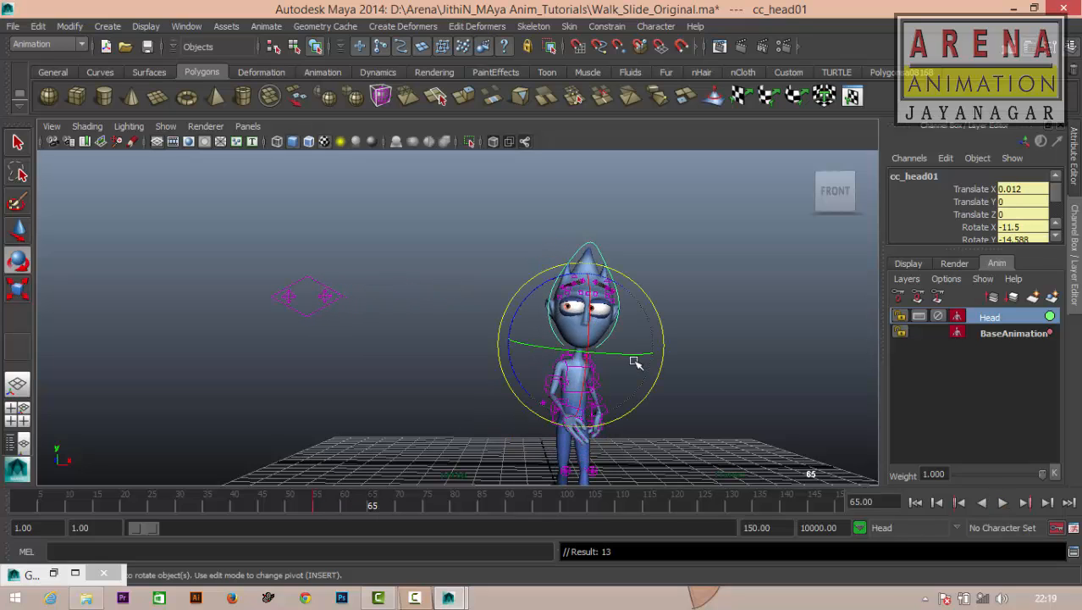
drag(623, 355, 583, 363)
key(alt+v)
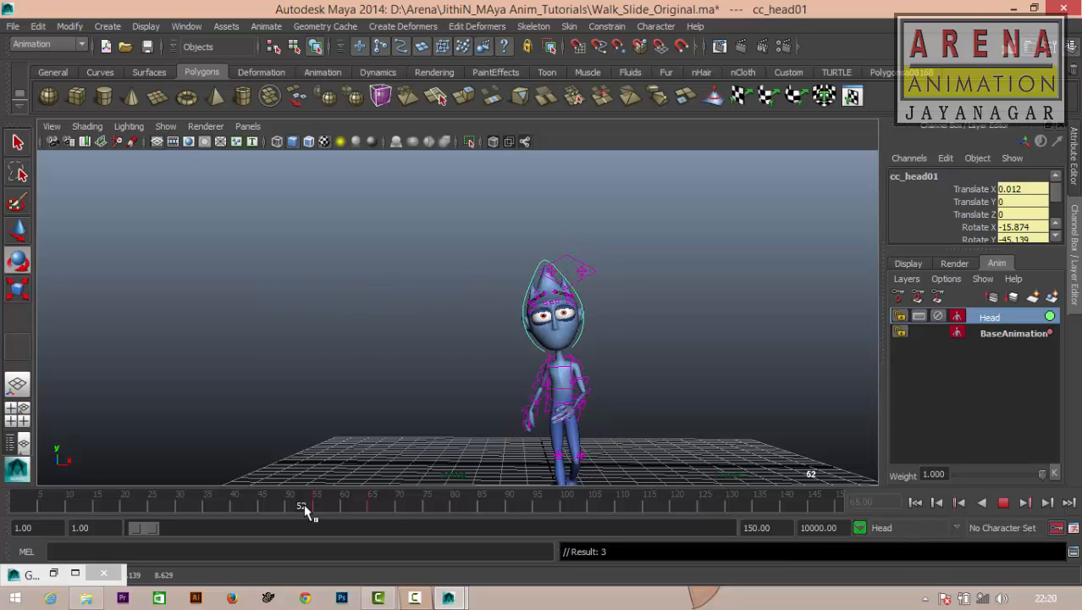
mouse_move(328, 507)
mouse_down()
mouse_move(357, 506)
mouse_move(279, 507)
mouse_move(338, 509)
mouse_move(316, 513)
mouse_move(283, 508)
mouse_move(343, 506)
mouse_move(268, 503)
mouse_move(360, 504)
mouse_move(315, 513)
mouse_move(289, 509)
mouse_move(643, 504)
mouse_move(142, 505)
mouse_move(410, 507)
mouse_move(73, 516)
mouse_move(358, 506)
mouse_move(381, 467)
mouse_move(396, 510)
mouse_move(451, 513)
mouse_move(399, 515)
mouse_up()
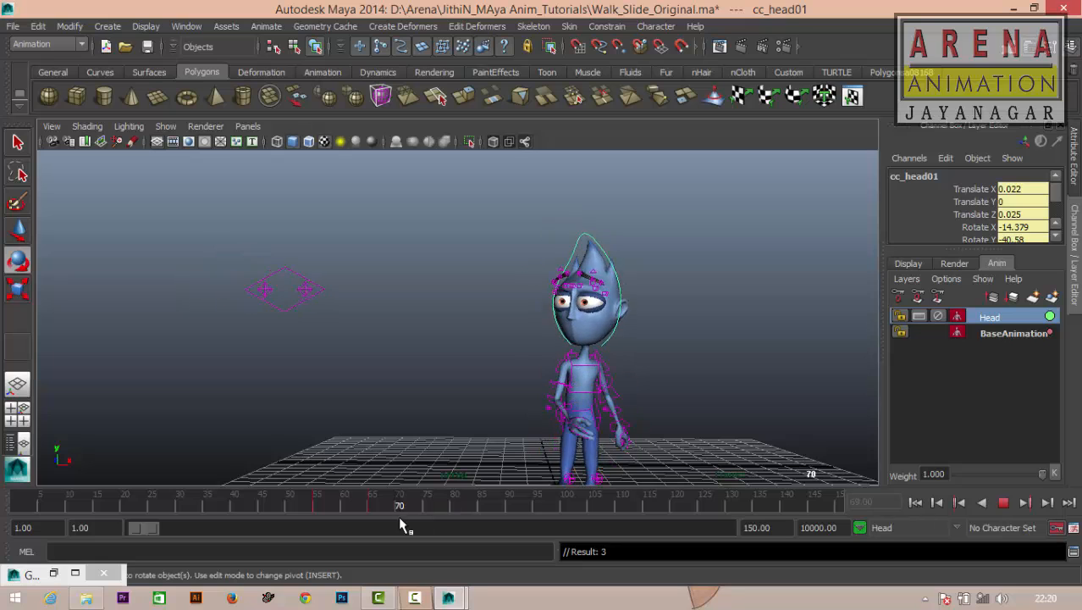
Copy the eye control's keys at frames 50 and 60 and paste them starting at frame 100.
click(302, 285)
click(289, 500)
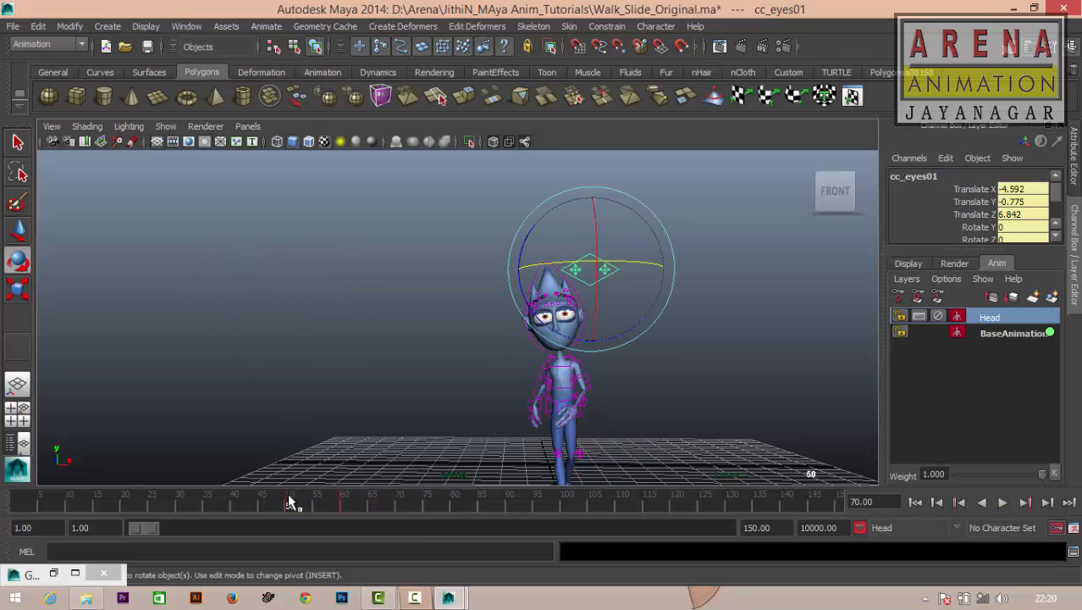
shift+drag(289, 501, 355, 506)
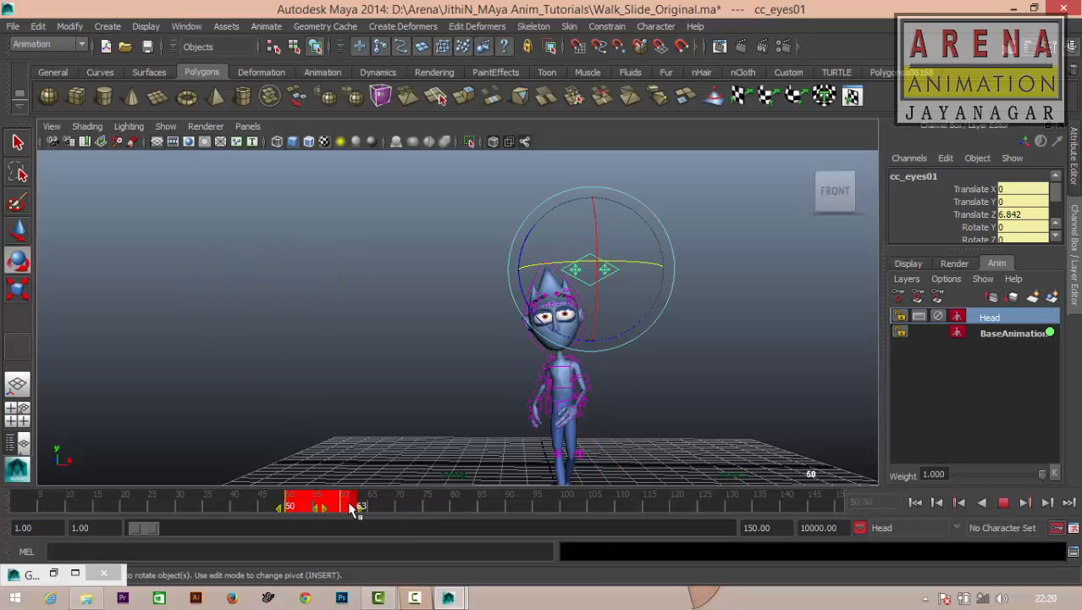
right_click(335, 509)
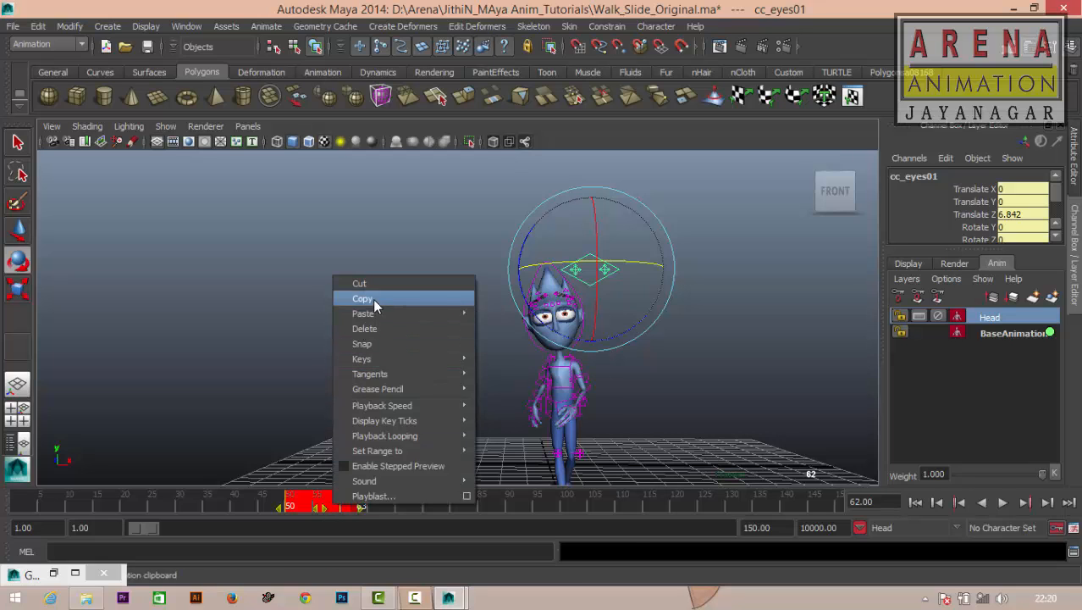
click(372, 298)
click(563, 505)
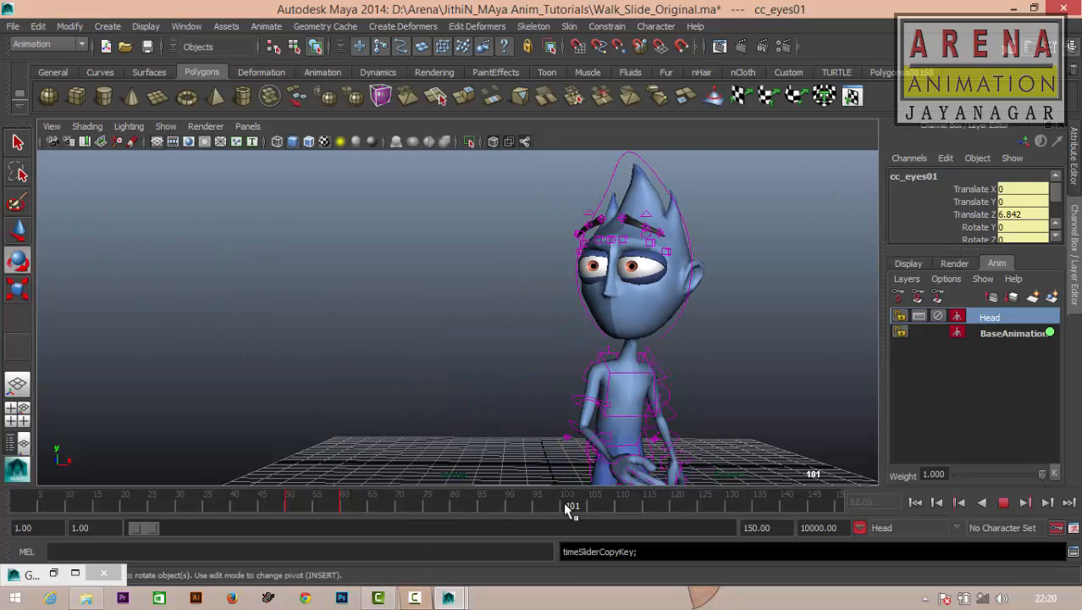
right_click(566, 506)
mouse_move(621, 309)
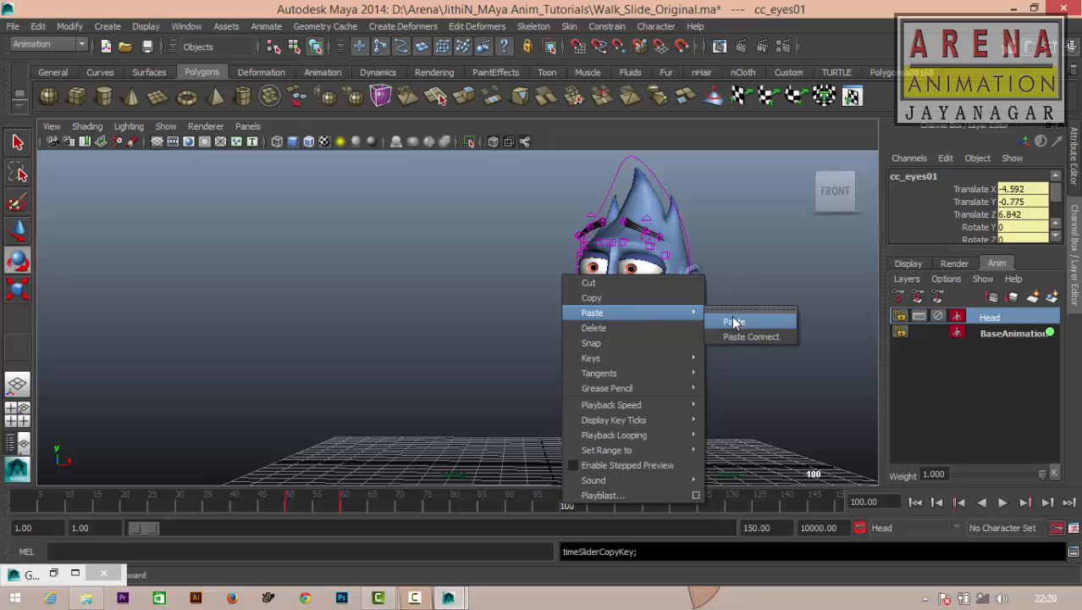
click(738, 315)
key(alt+v)
mouse_move(549, 506)
mouse_down()
mouse_move(637, 508)
mouse_move(490, 508)
mouse_move(601, 512)
mouse_move(510, 512)
mouse_move(562, 491)
mouse_up()
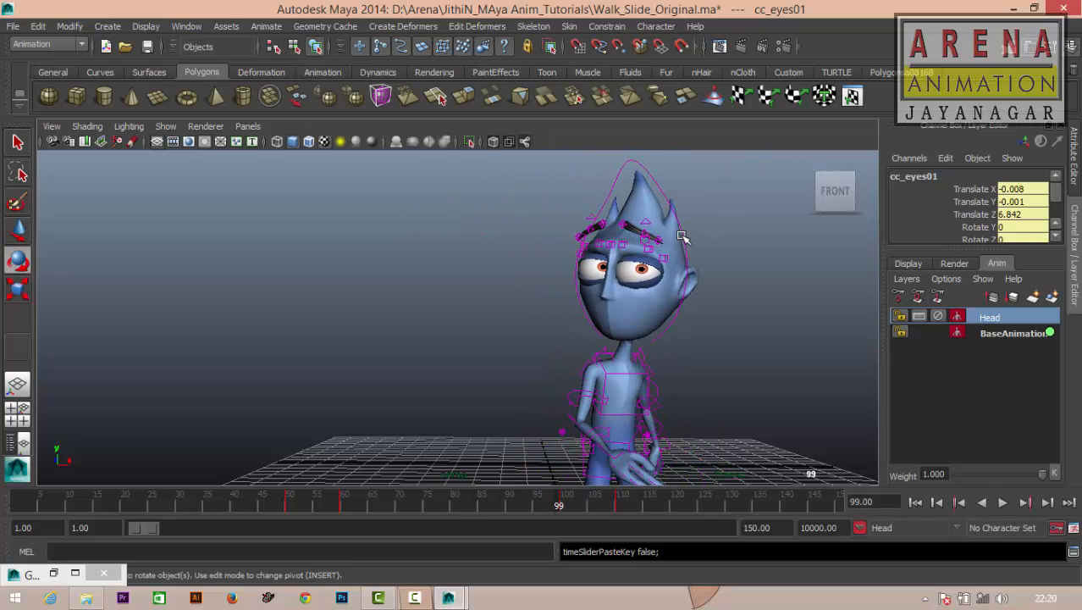
Select the head control and scrub between frame 63 and frame 100 to examine the held head turn.
click(563, 408)
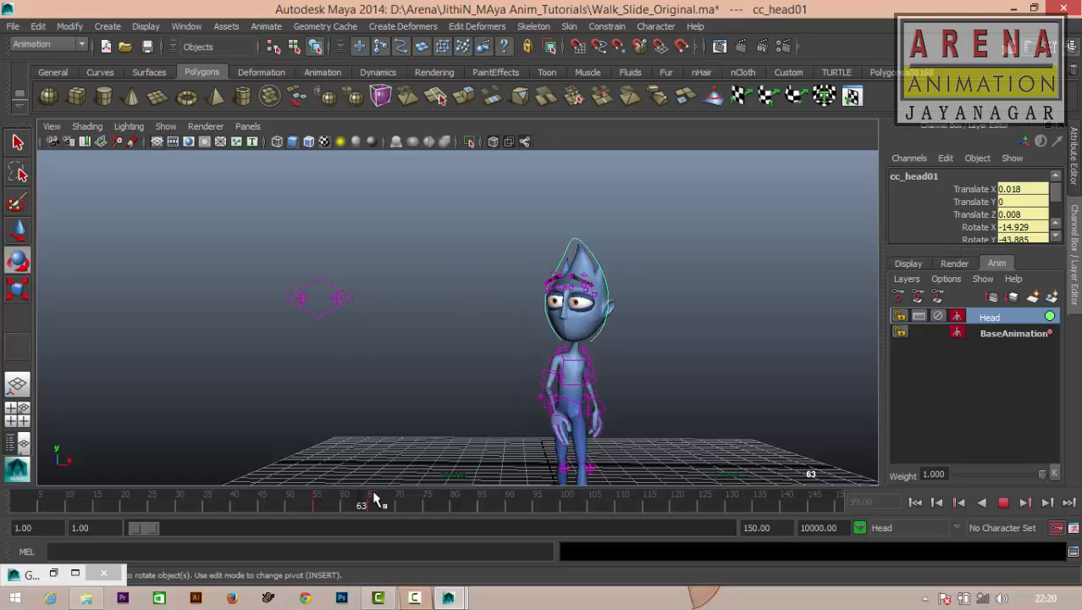
drag(426, 487, 596, 492)
alt+right_drag(651, 367, 587, 351)
drag(533, 504, 357, 505)
mouse_move(557, 509)
mouse_down()
mouse_move(638, 515)
mouse_move(537, 507)
mouse_move(561, 508)
mouse_move(549, 512)
mouse_up()
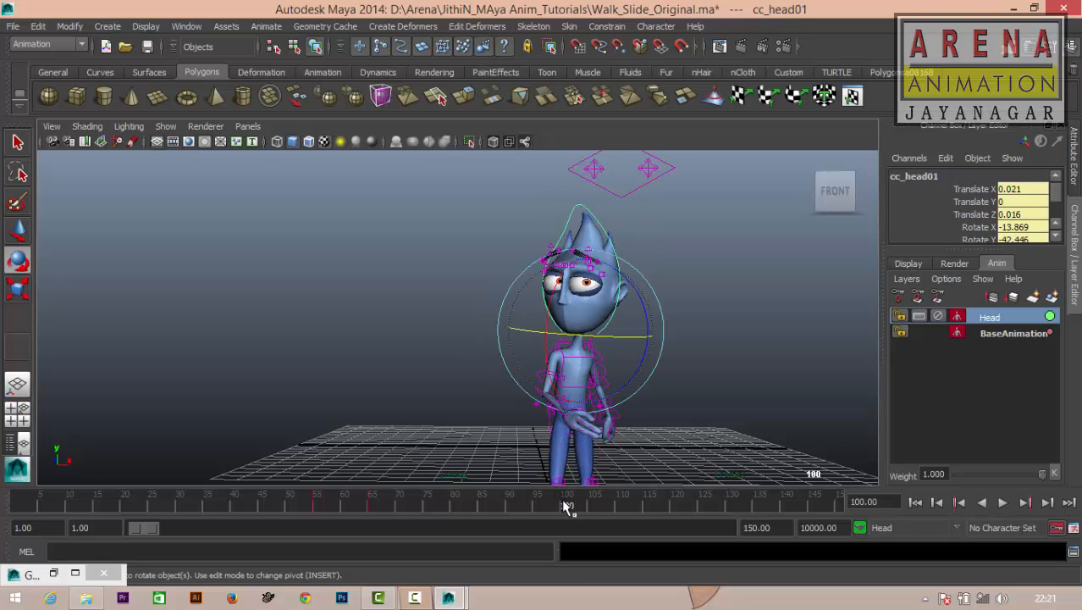
Try copying the head control's keying at frame 66 and go to frame 100 to reuse it.
key(alt+v)
right_click(370, 506)
click(413, 294)
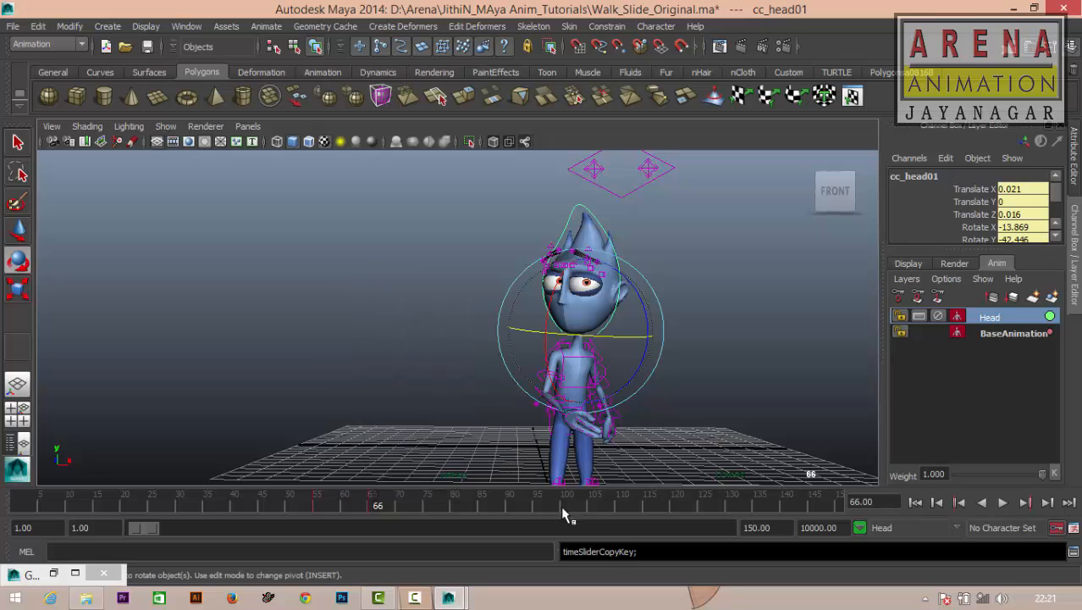
click(566, 507)
key(alt+v)
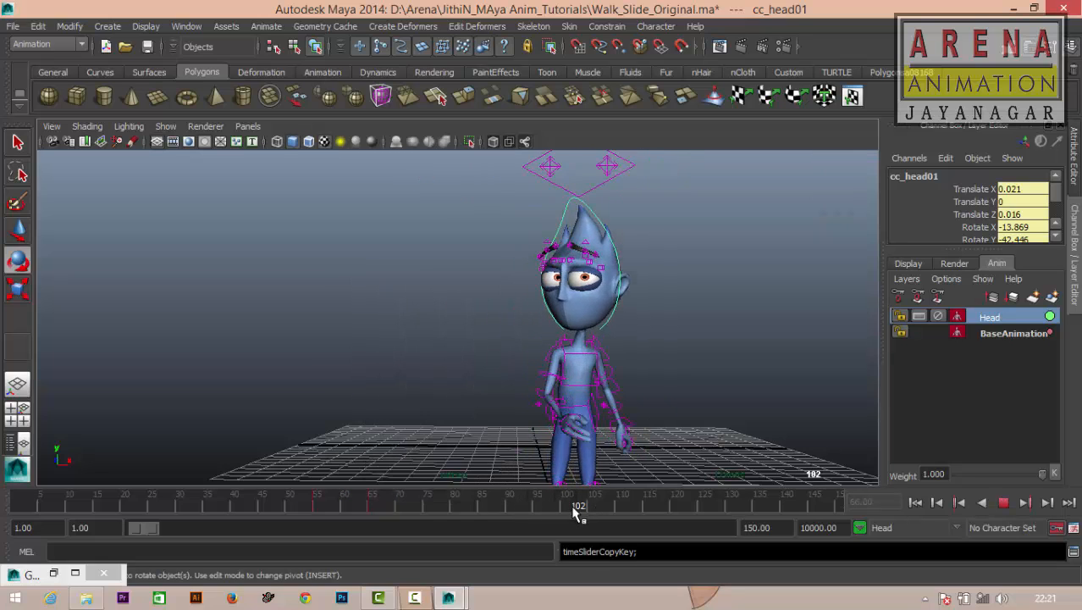
key(alt+v)
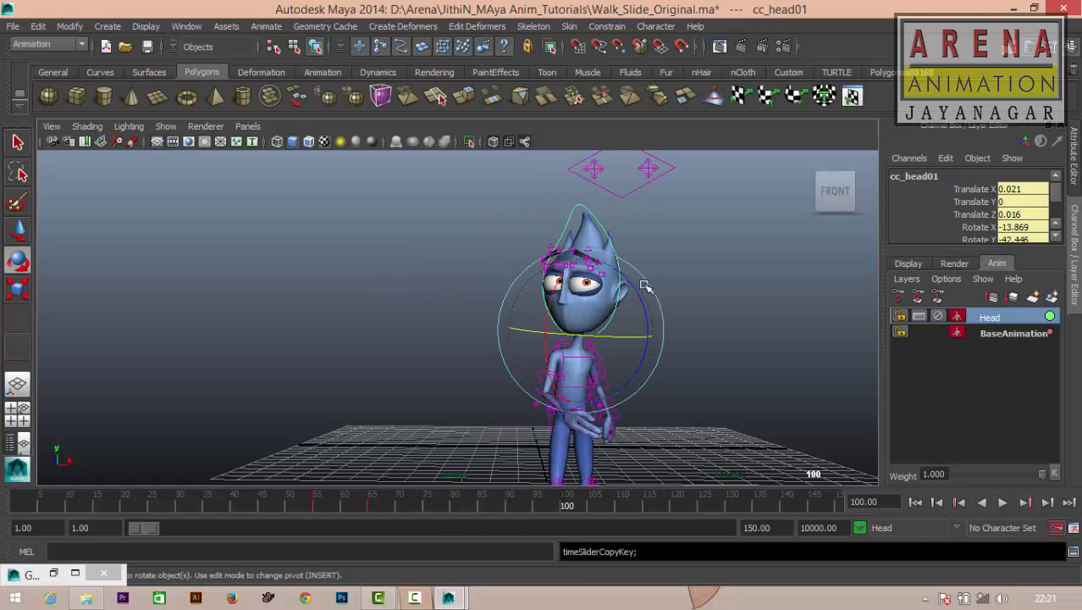
Select the eye control and scrub to frame 109 to examine the timing of its repeated look.
click(632, 191)
key(alt+v)
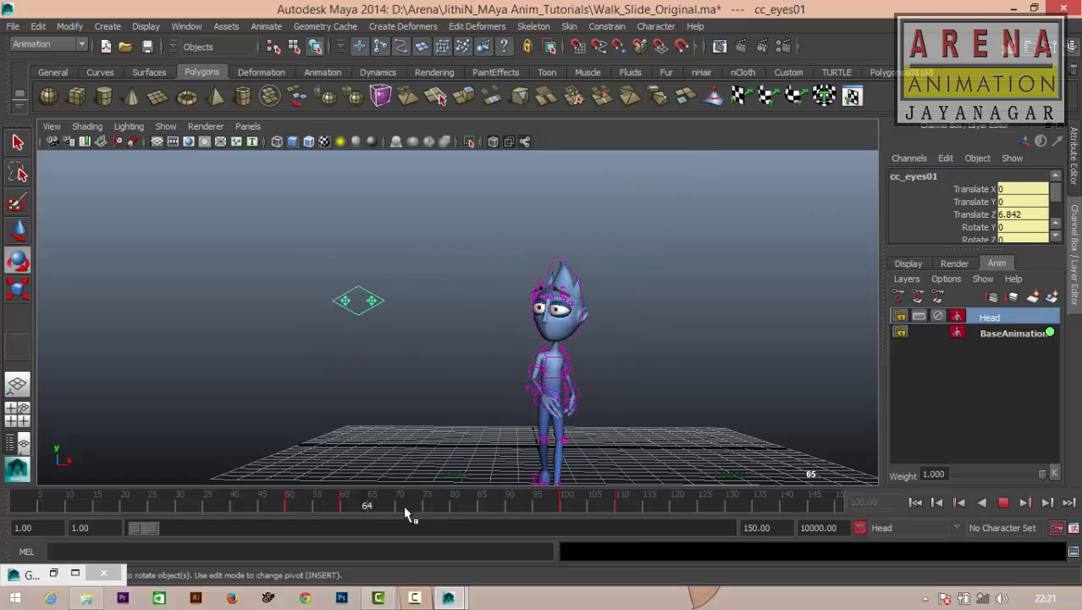
mouse_move(566, 514)
mouse_down()
mouse_move(622, 514)
mouse_move(565, 511)
mouse_move(614, 511)
mouse_up()
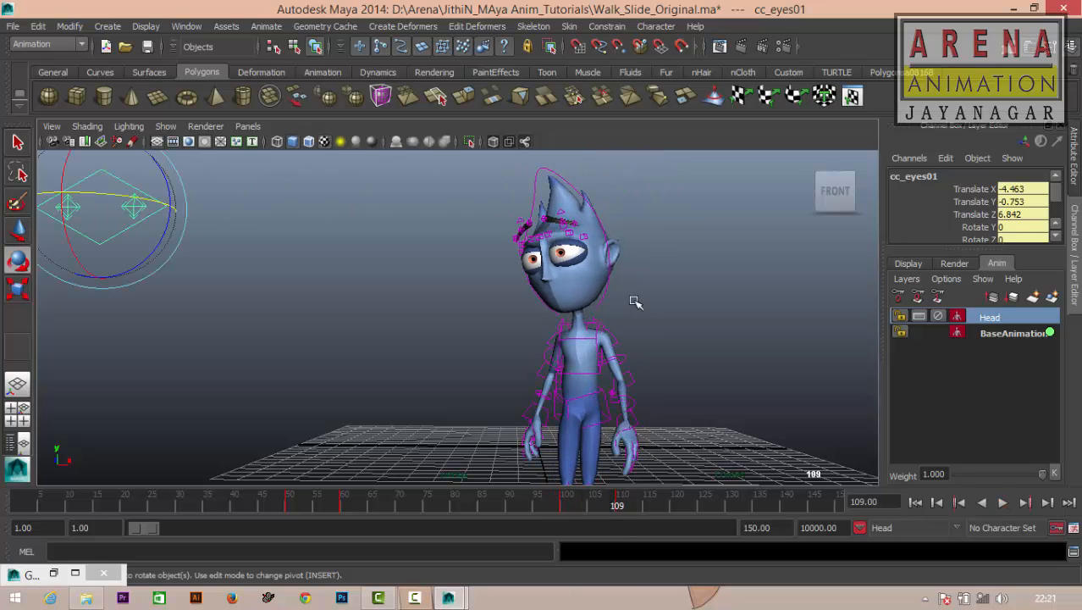
Copy the head control's keys at frames 55 and 65 and paste them starting at frame 105.
click(608, 283)
click(566, 507)
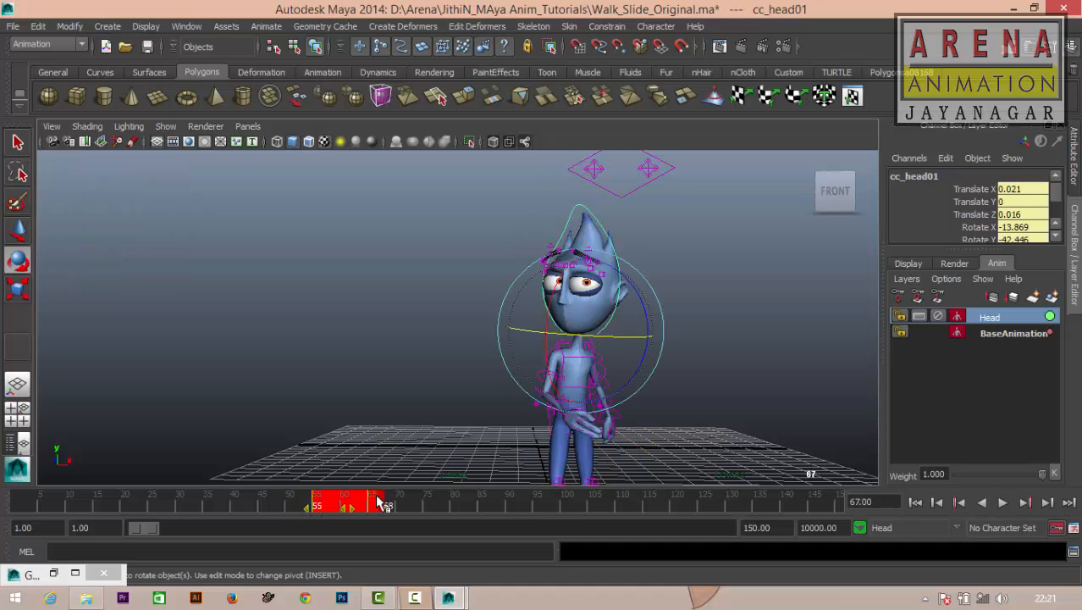
right_click(379, 503)
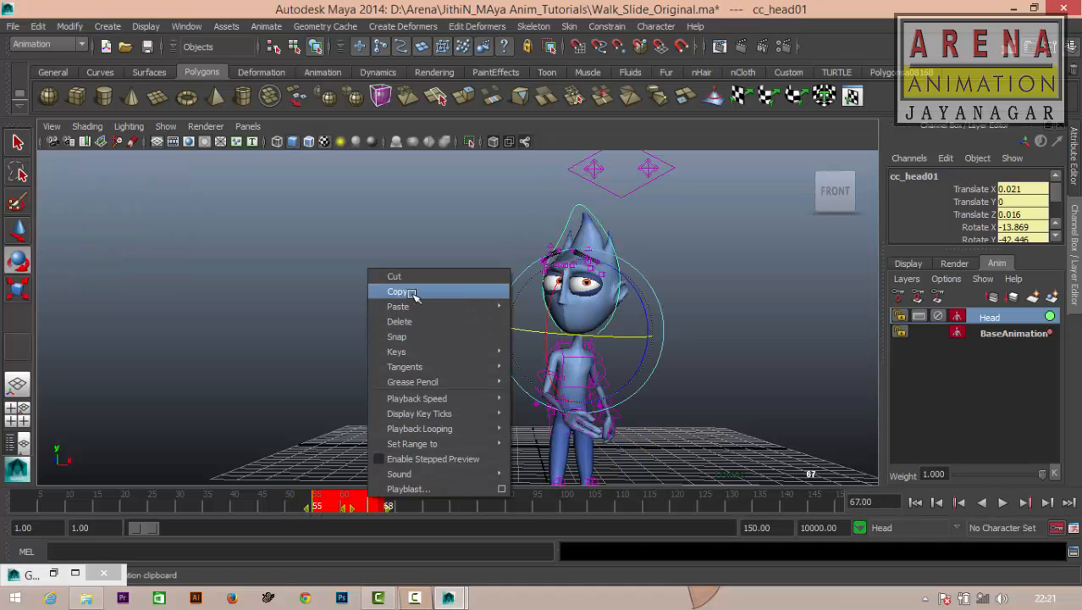
click(414, 291)
click(593, 506)
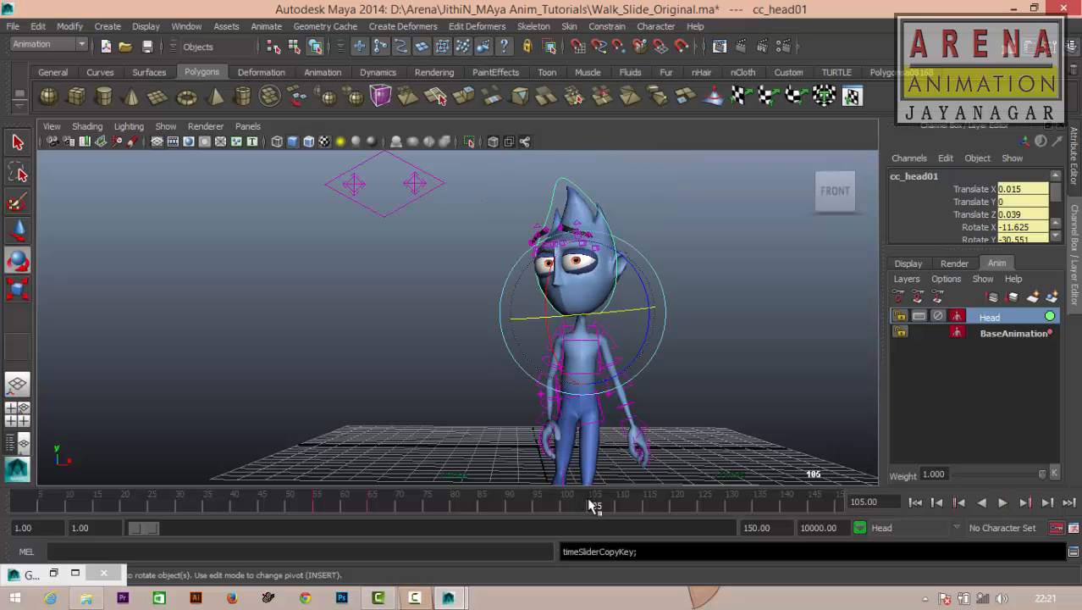
right_click(591, 506)
click(763, 320)
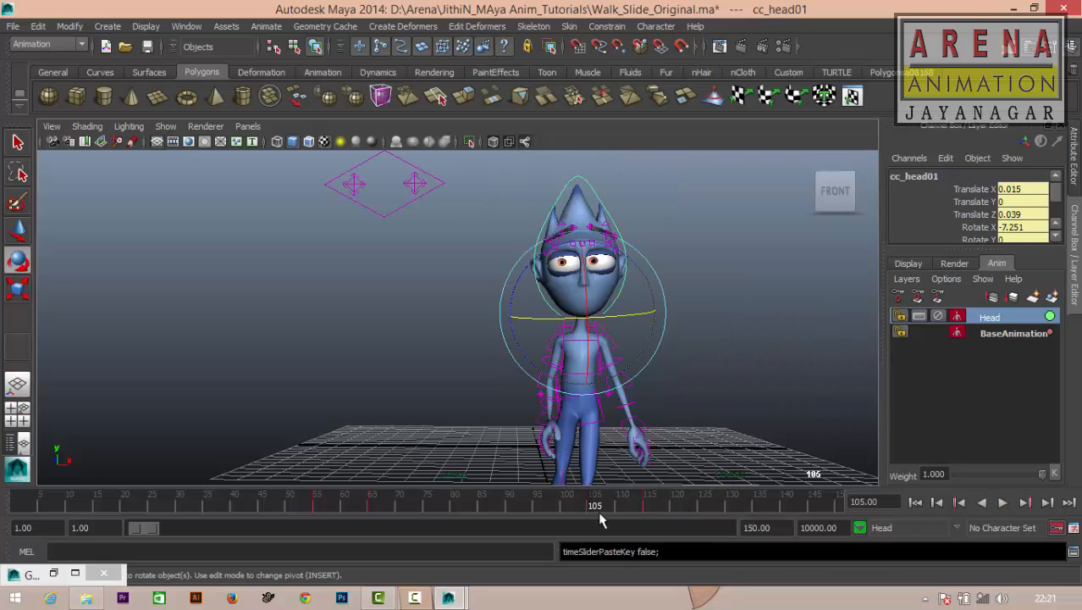
key(alt+v)
Compare the head poses at frames 55 and 65 and copy the head control's key at frame 65.
mouse_move(516, 503)
mouse_down()
mouse_move(313, 507)
mouse_move(683, 522)
mouse_move(372, 507)
mouse_up()
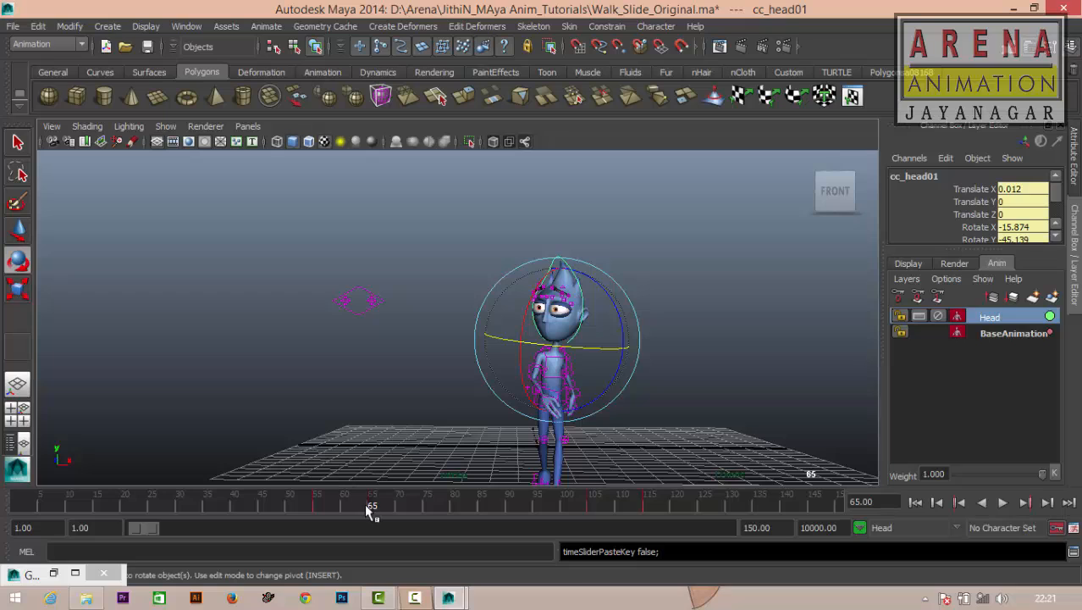
click(320, 508)
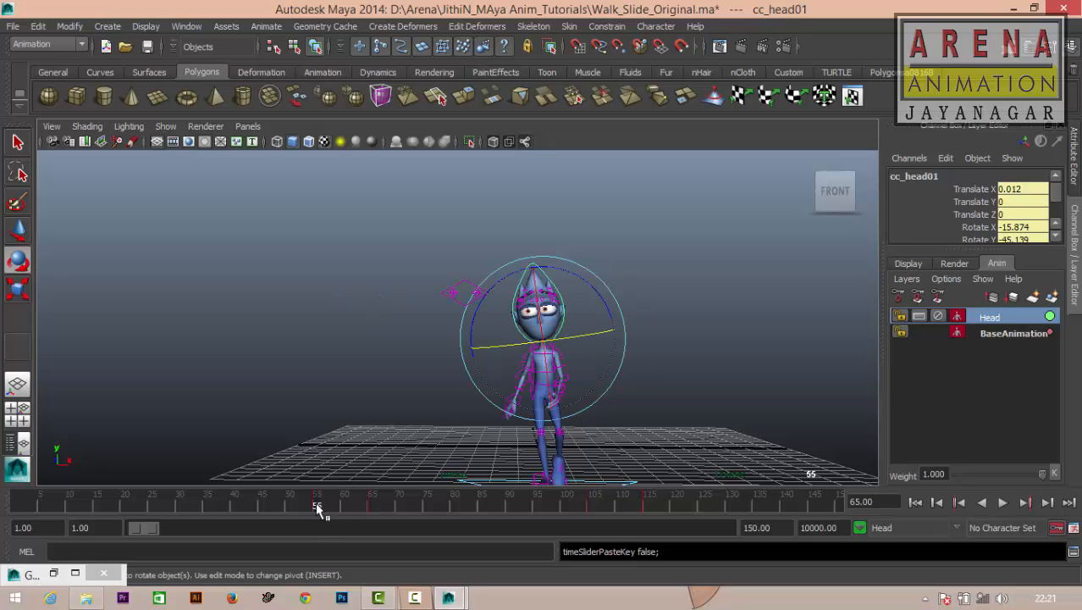
click(370, 513)
right_click(370, 508)
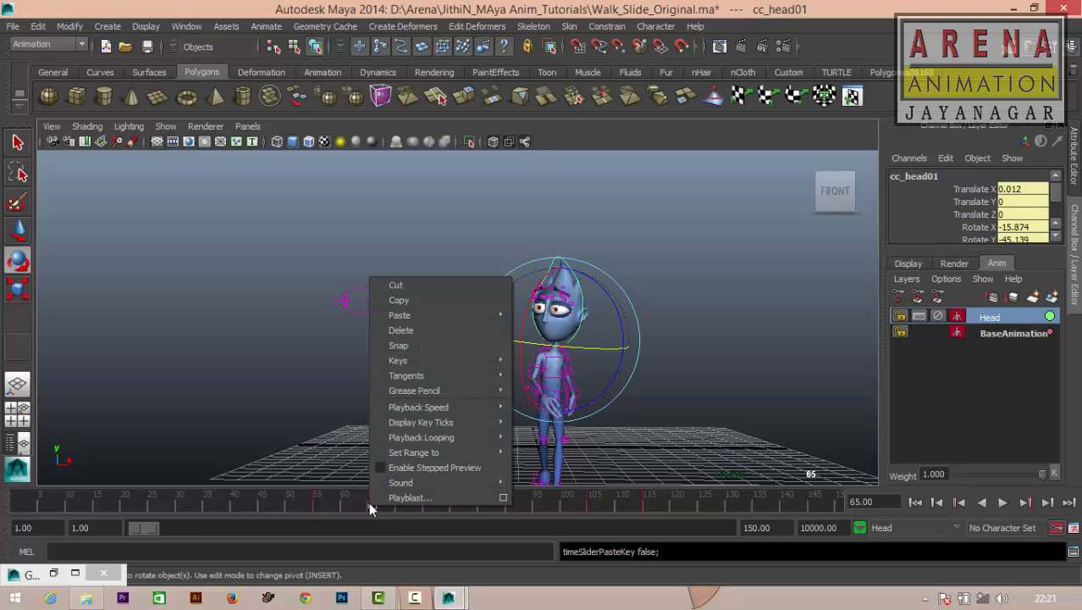
click(404, 301)
key(alt+v)
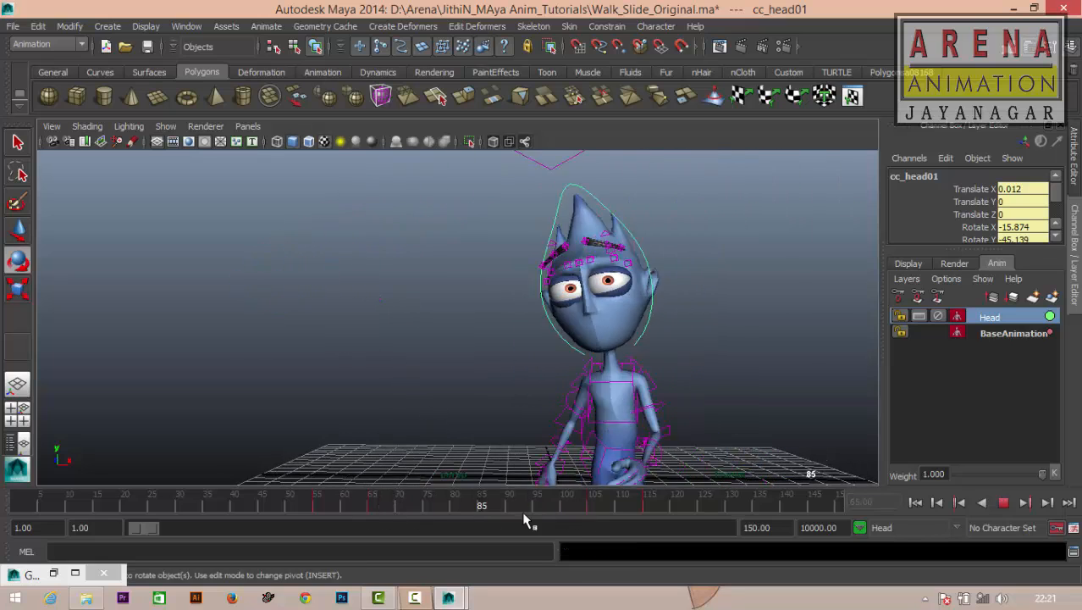
key(alt+v)
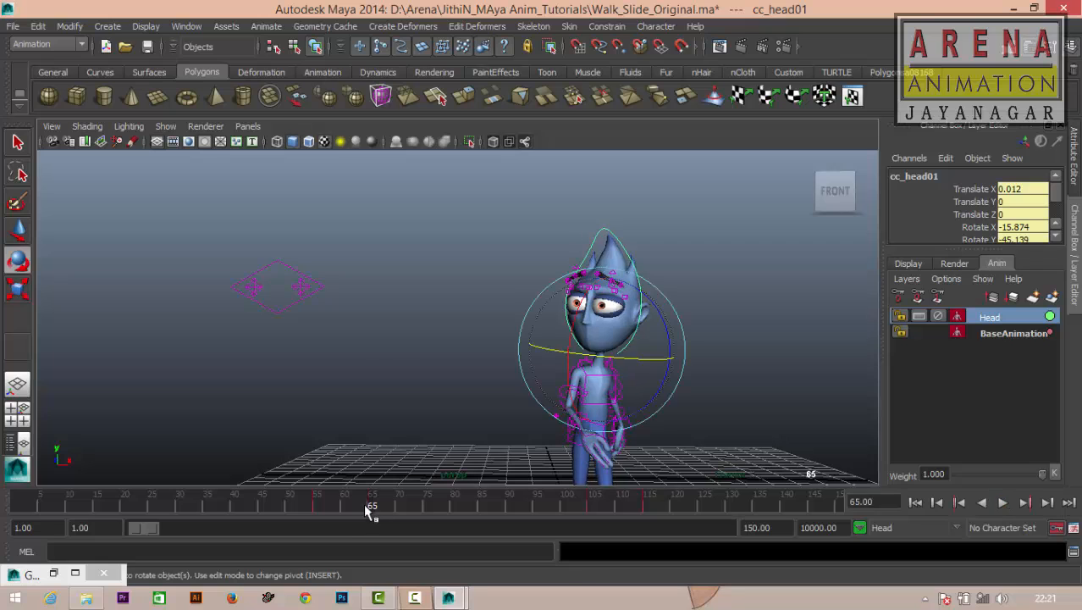
Copy the head control's turned pose key at frame 65 and paste it at frame 95.
right_click(369, 506)
click(398, 297)
key(alt+v)
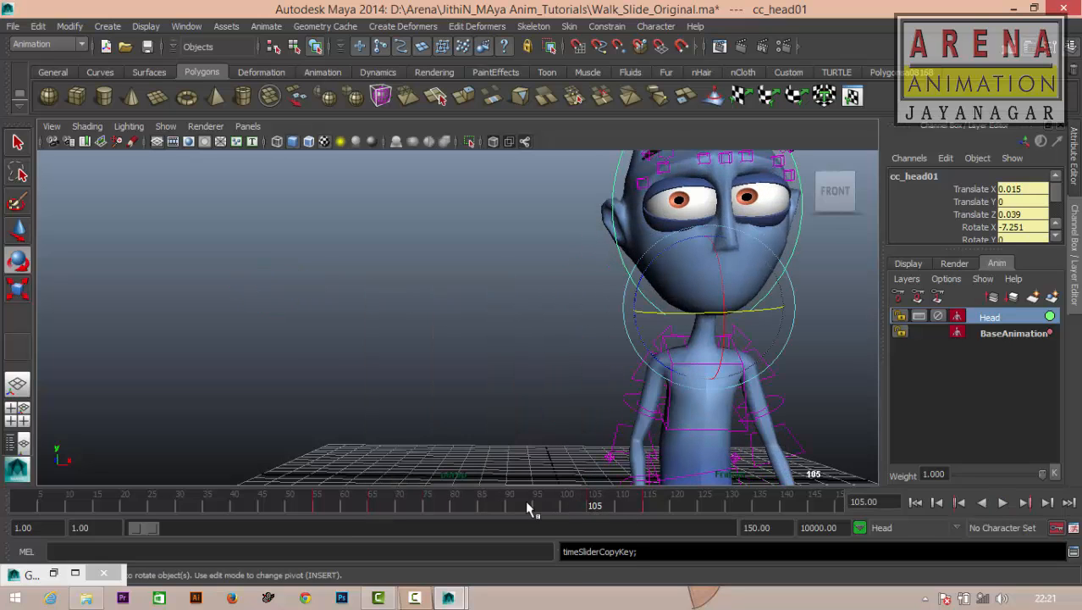
click(537, 507)
right_click(537, 506)
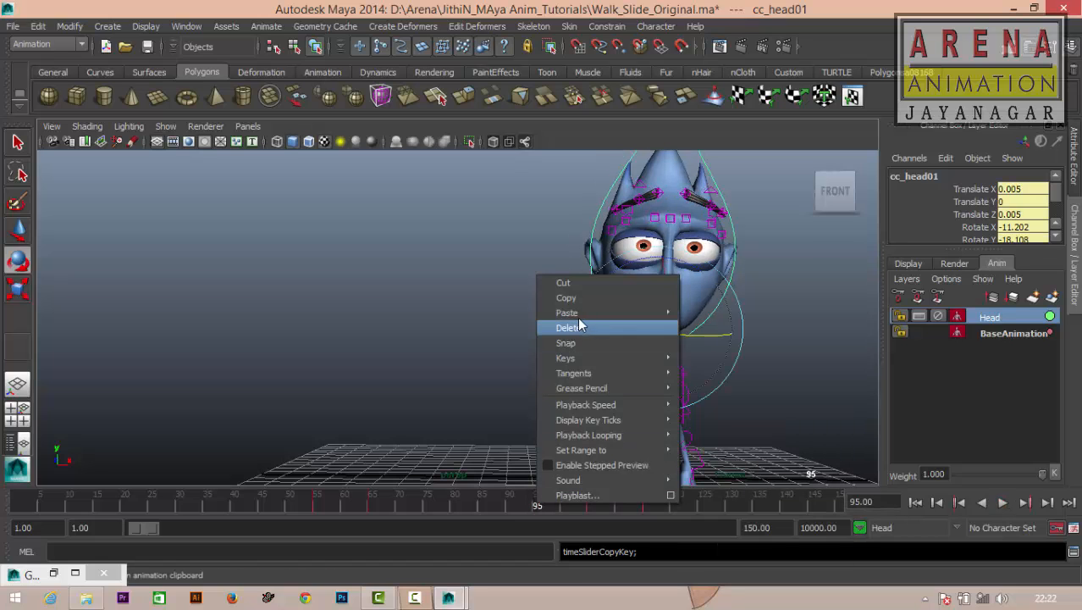
mouse_move(567, 313)
click(706, 317)
Delete the head control's key at frame 115 and scrub the frames around it to check the head's return.
drag(382, 507, 648, 508)
right_click(648, 505)
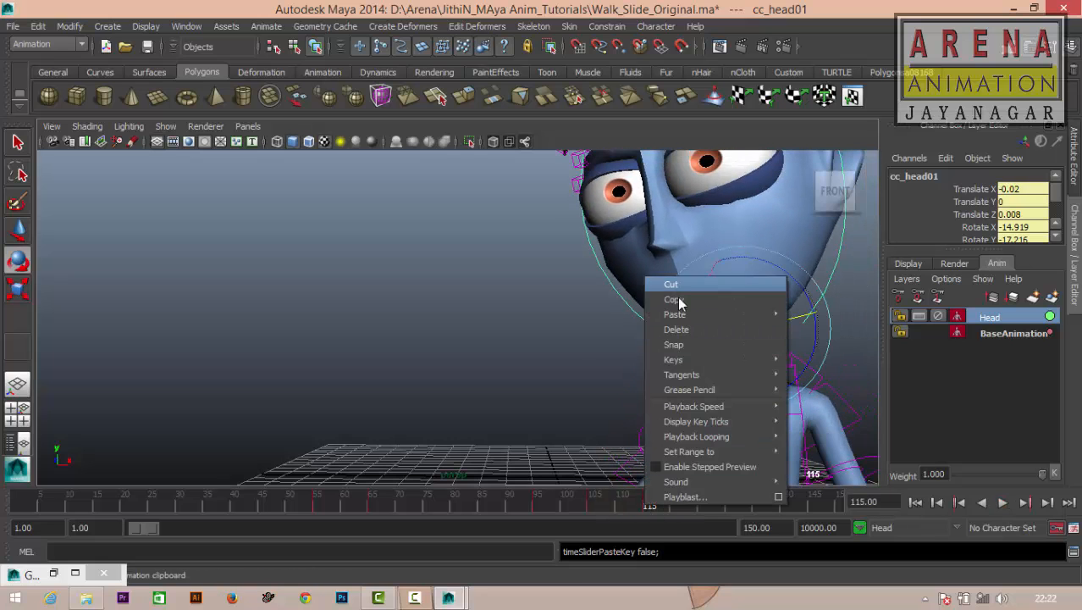
click(677, 330)
alt+middle_drag(648, 436, 484, 453)
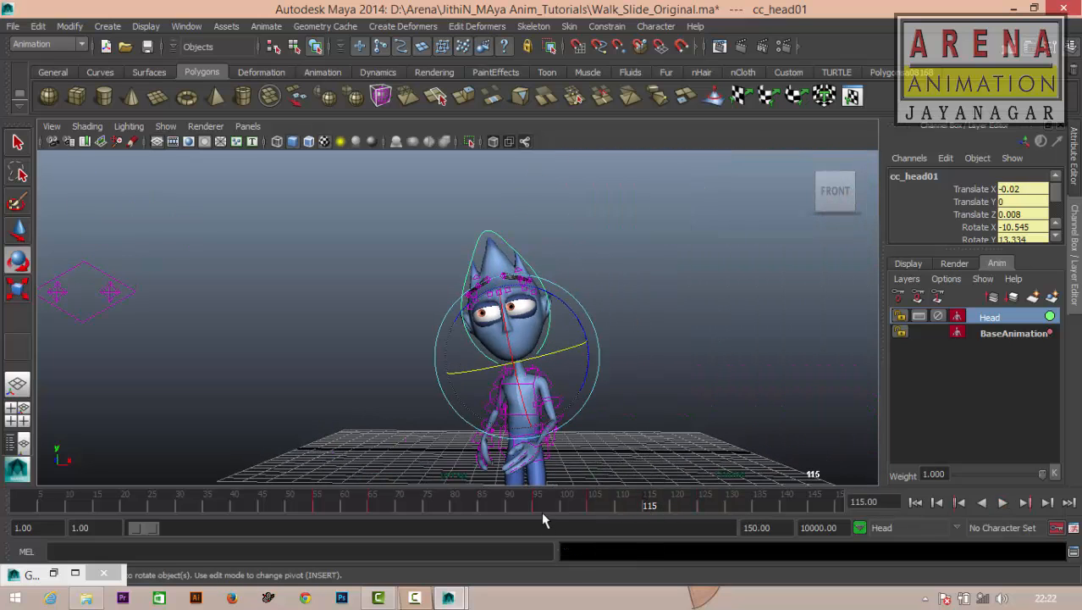
drag(575, 509, 628, 514)
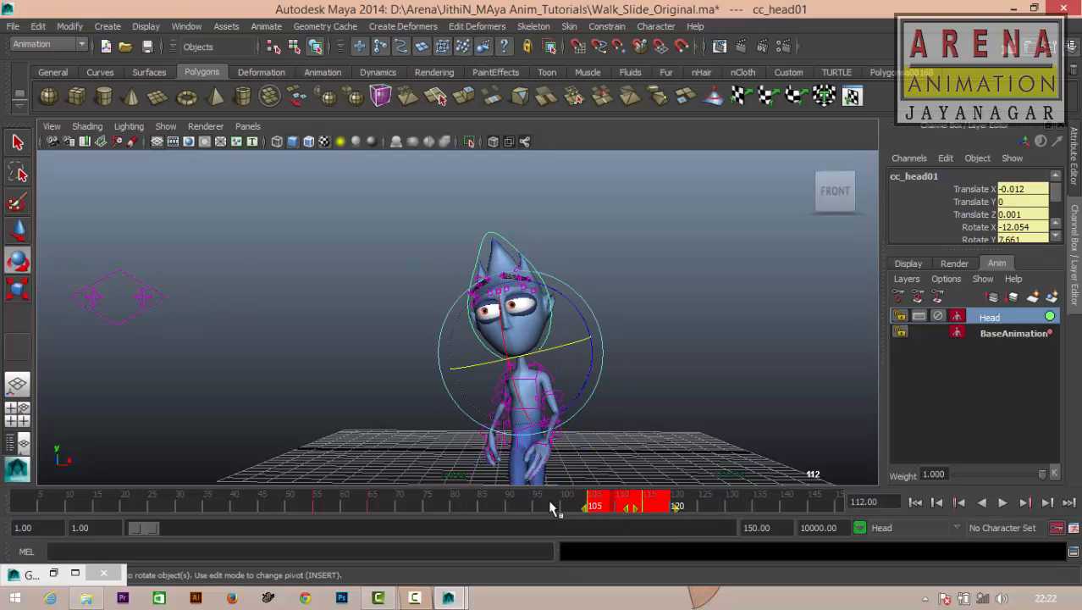
Select the eye control and delete its keys in the range from frame 99 to 125.
mouse_move(550, 508)
mouse_down()
mouse_move(725, 512)
mouse_move(541, 511)
mouse_move(715, 514)
mouse_move(514, 523)
mouse_move(592, 521)
mouse_move(336, 515)
mouse_move(677, 530)
mouse_move(629, 523)
mouse_up()
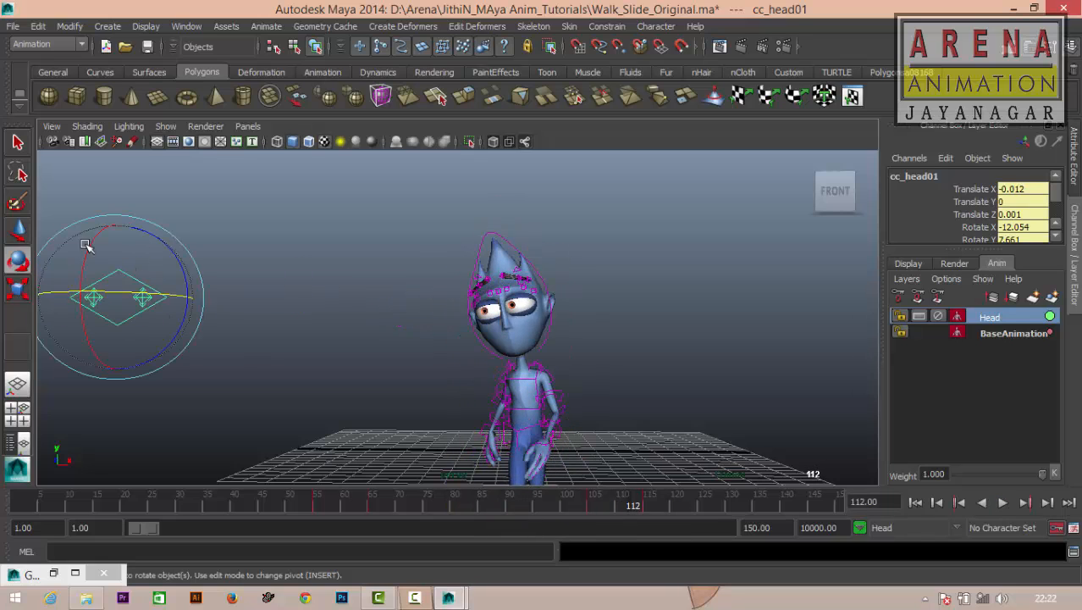
right_click(605, 506)
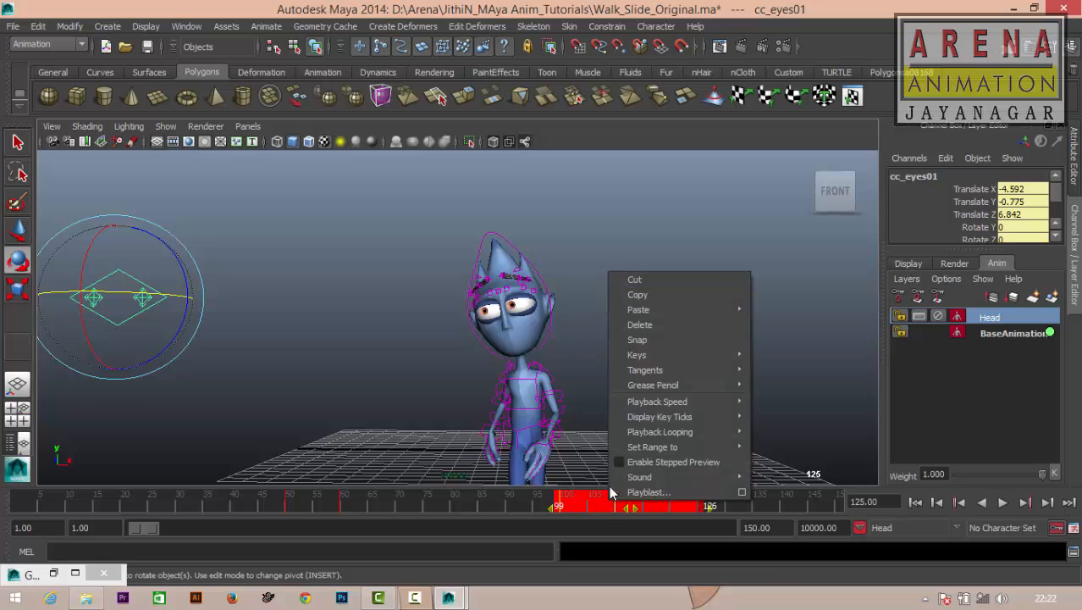
click(639, 322)
Copy the eye control's sideways look key at frame 60 and paste it at frame 100.
click(281, 506)
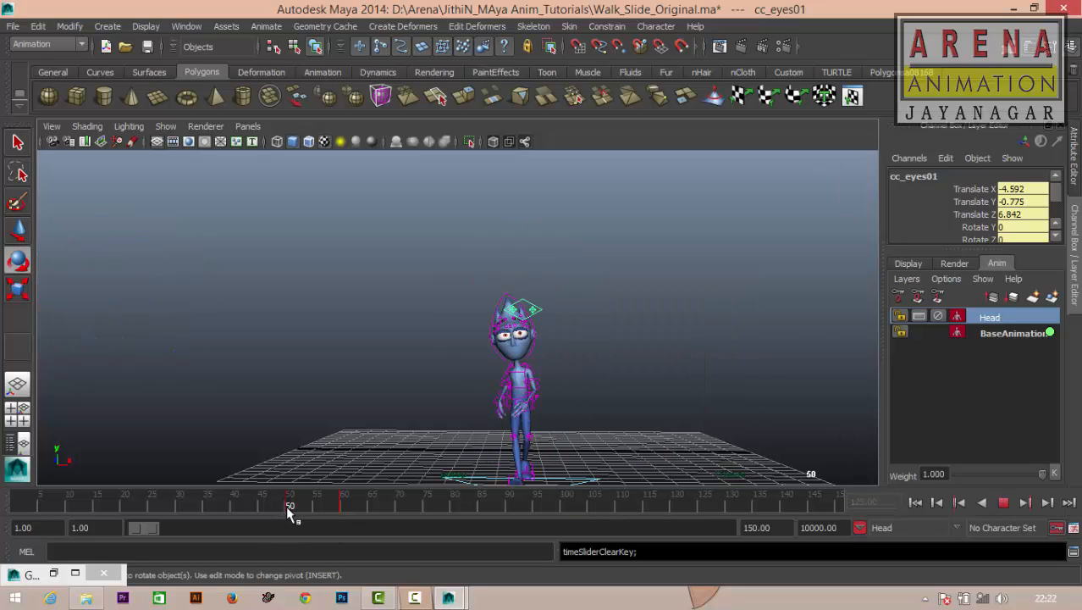
key(alt+v)
right_click(344, 506)
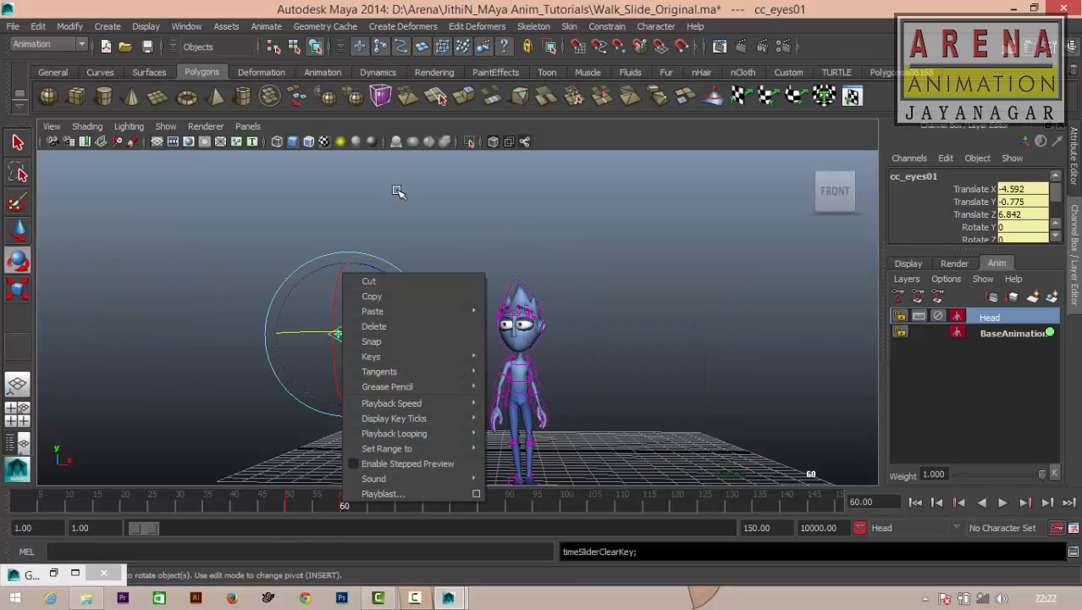
click(385, 297)
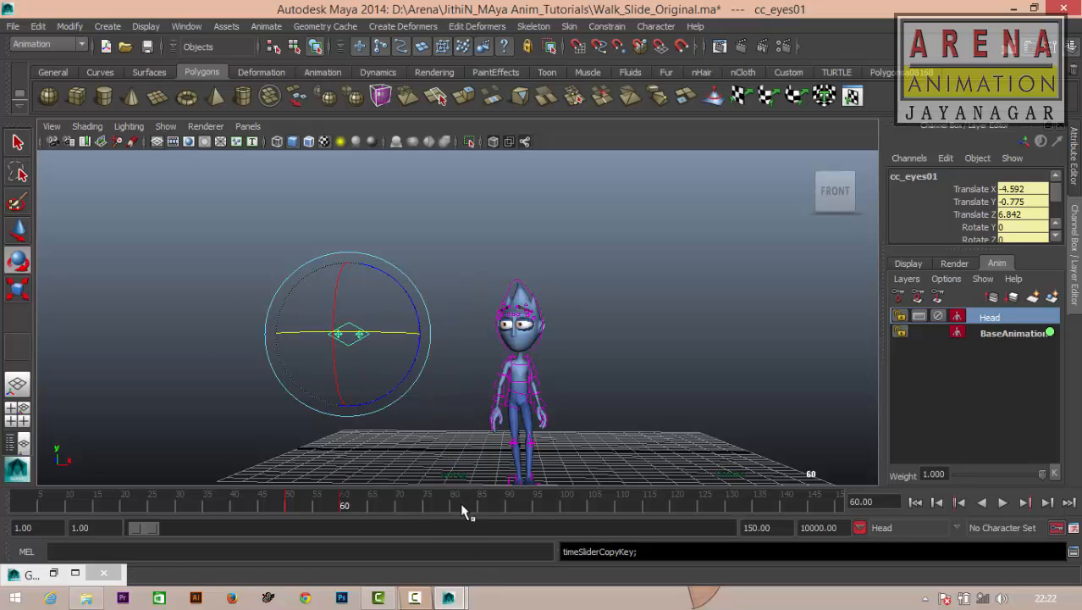
key(alt+v)
right_click(563, 514)
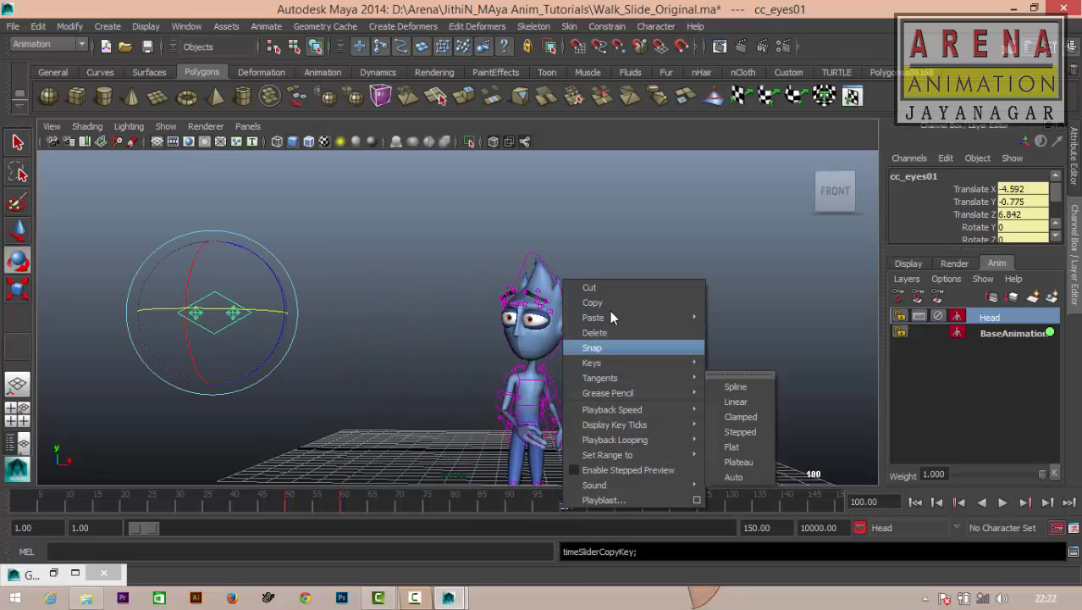
mouse_move(615, 316)
click(750, 324)
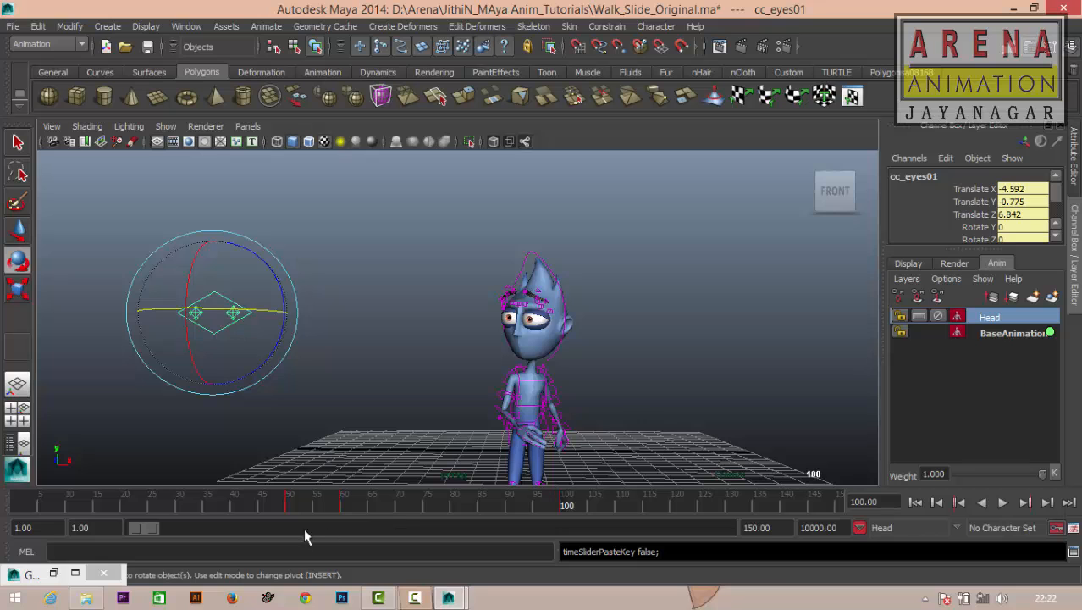
Copy the eye control's forward look key at frame 50 and go to frame 110.
key(alt+v)
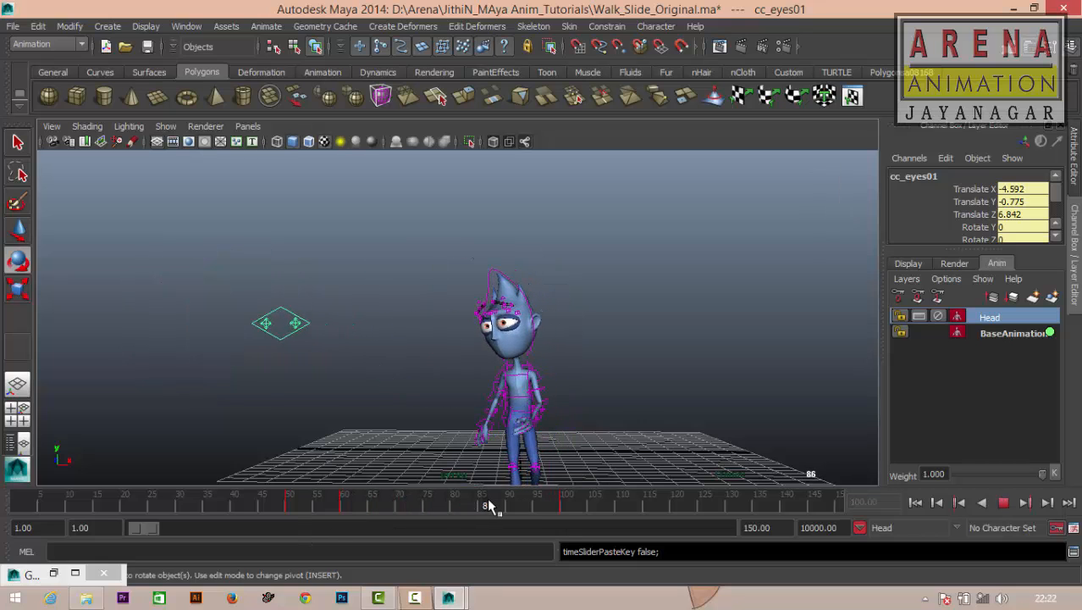
click(295, 507)
key(alt+v)
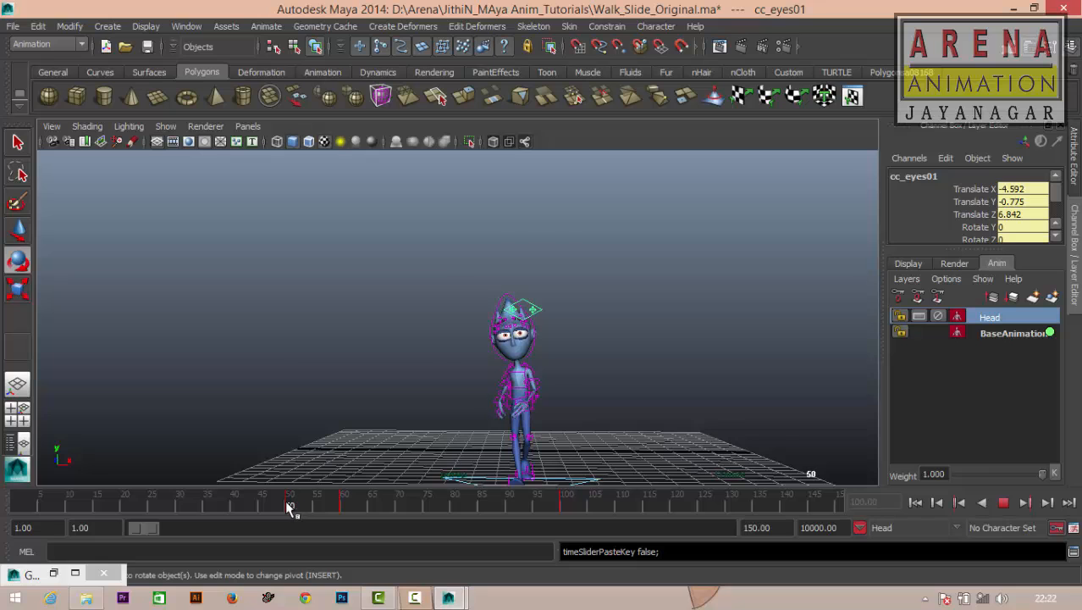
right_click(289, 504)
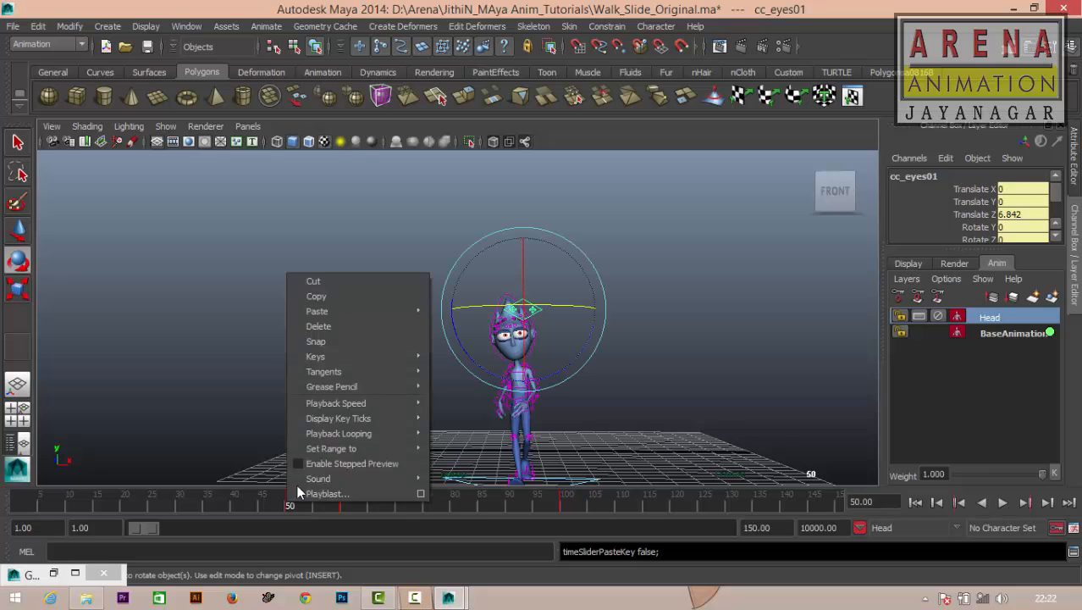
click(331, 295)
drag(294, 511, 617, 507)
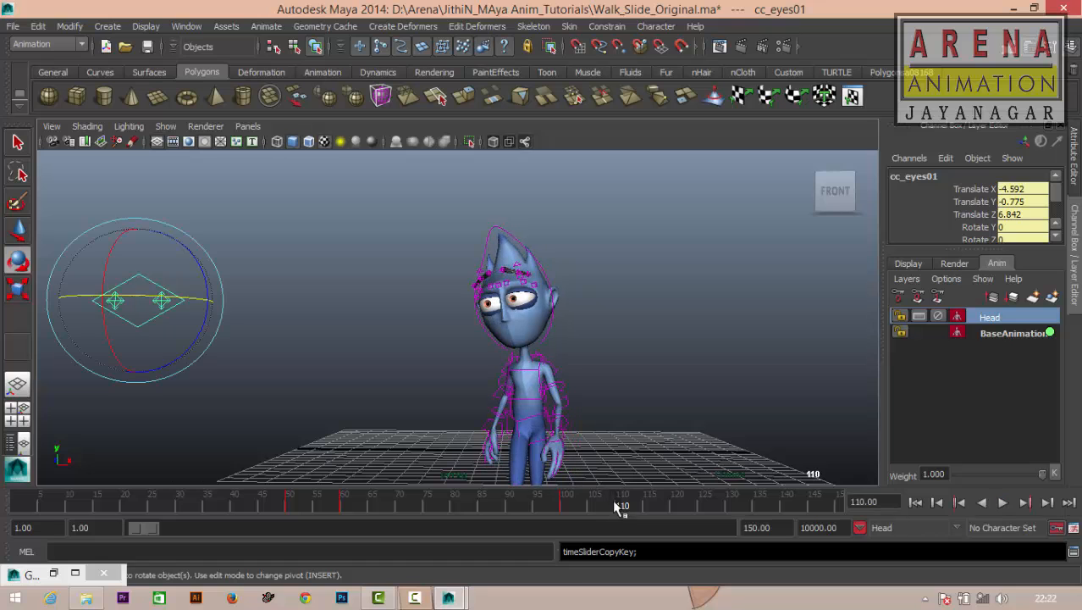
right_click(616, 502)
click(618, 494)
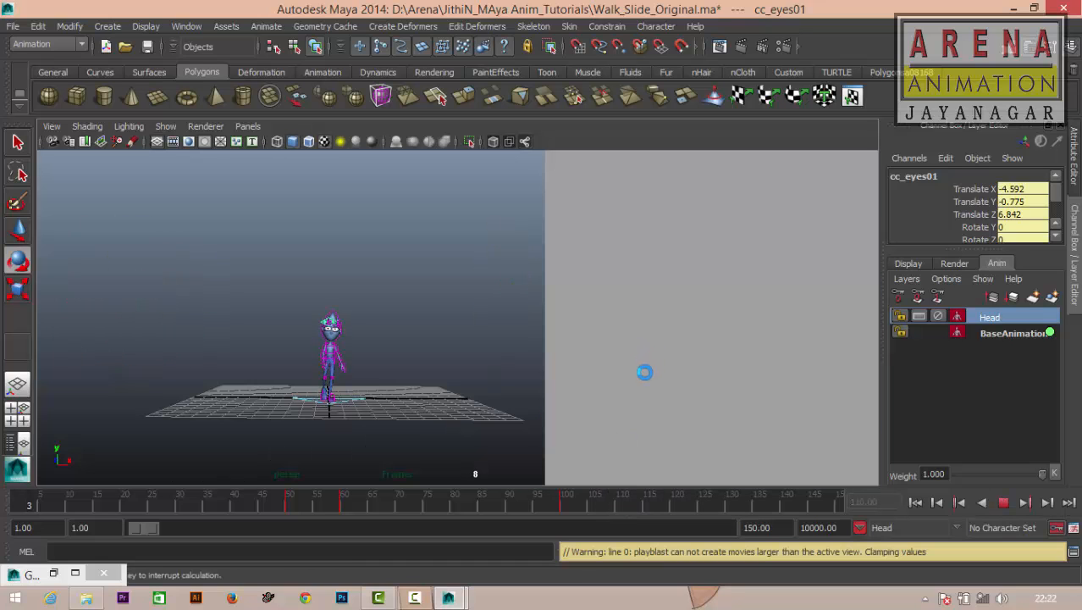
key(Escape)
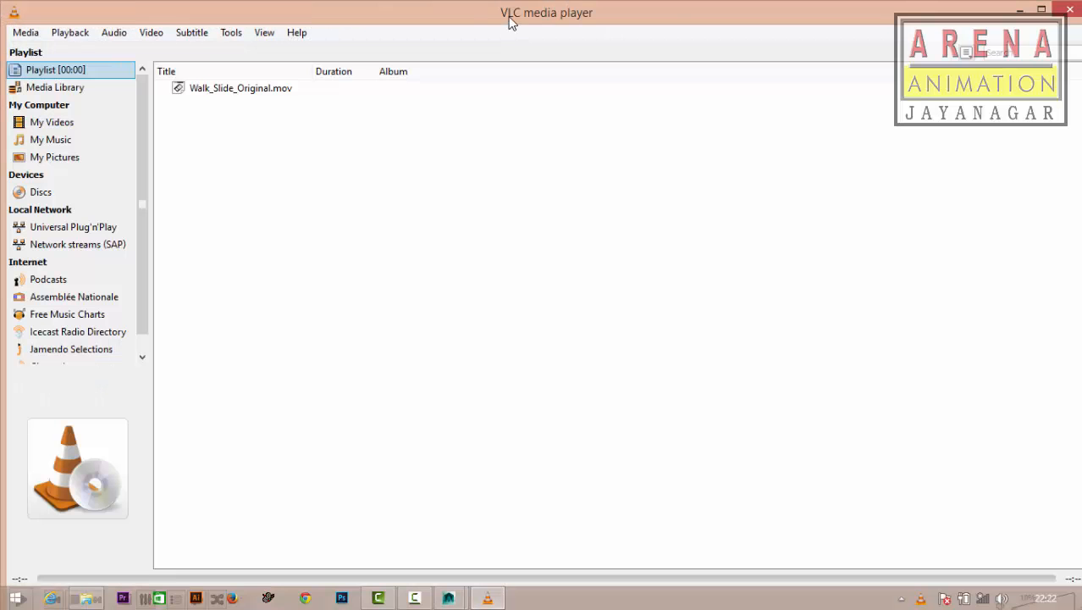
click(1072, 8)
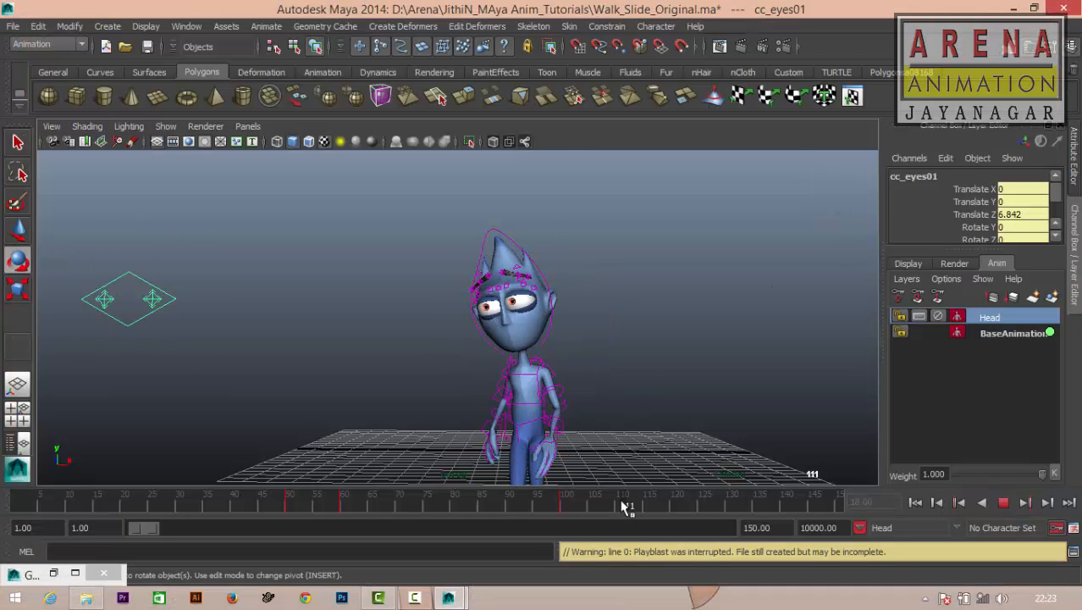
Paste the copied forward look key at frame 110 and scrub through the eyes' return to check it.
right_click(615, 505)
mouse_move(672, 310)
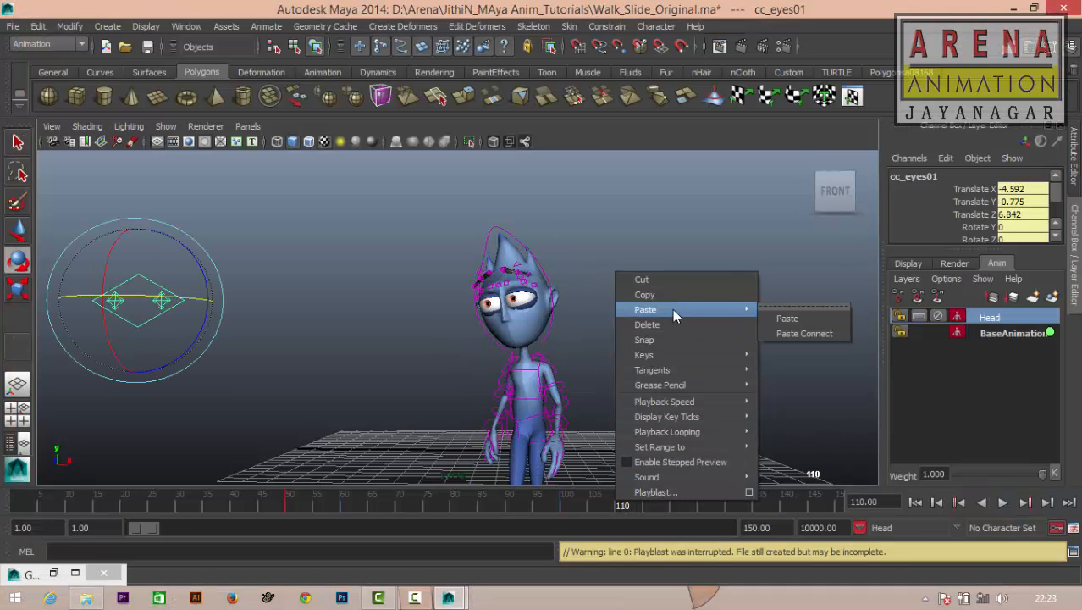
click(778, 320)
click(558, 507)
key(alt+v)
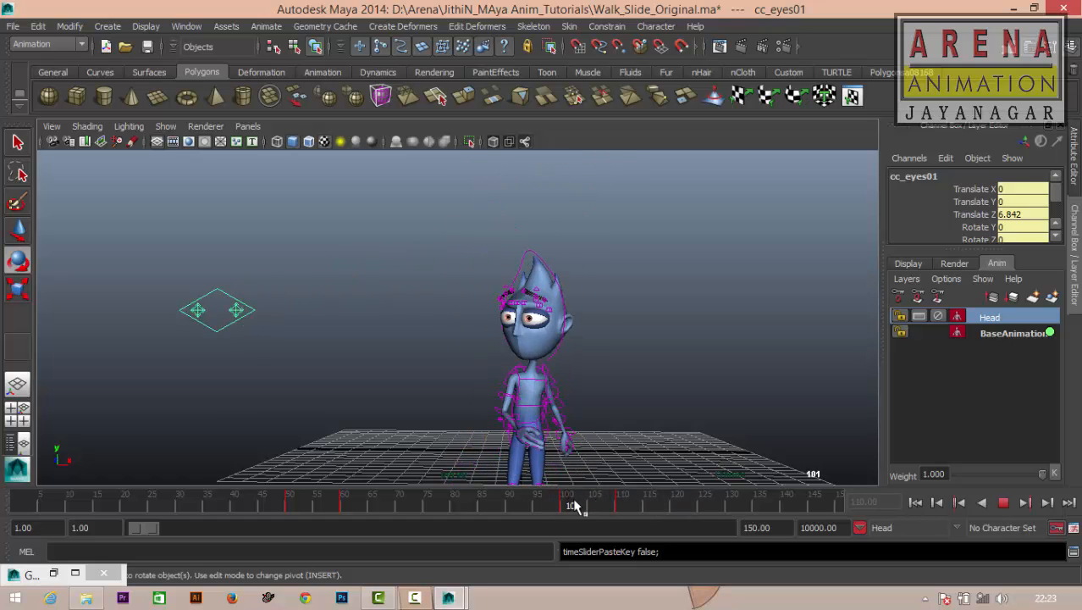
drag(729, 507, 400, 498)
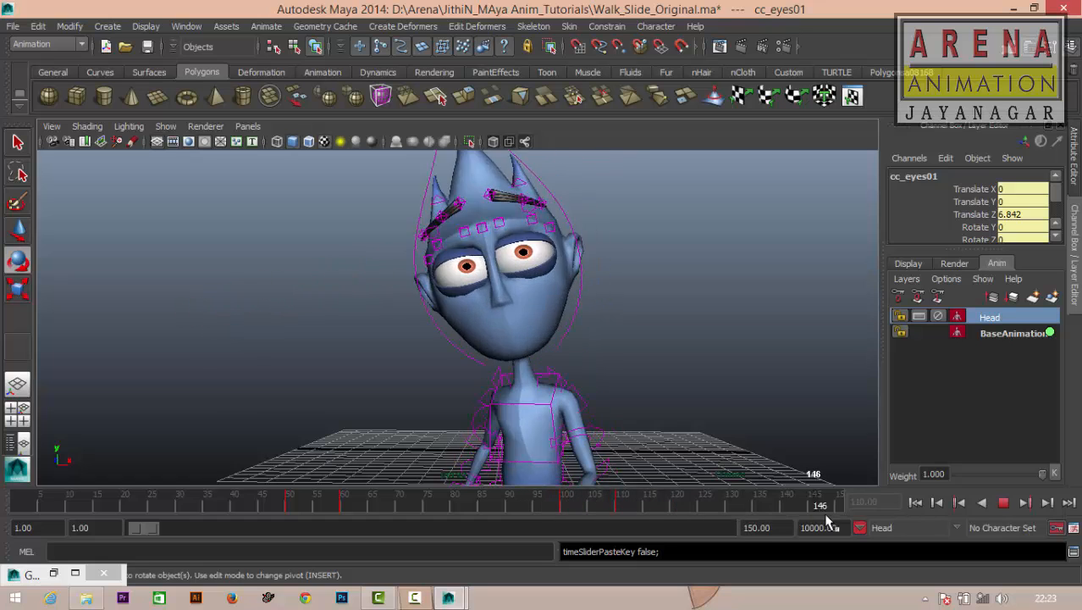
Play and scrub the walk from frame 1 to examine the timing of the eye looks and head turns.
key(alt+shift+v)
alt+drag(529, 387, 664, 377)
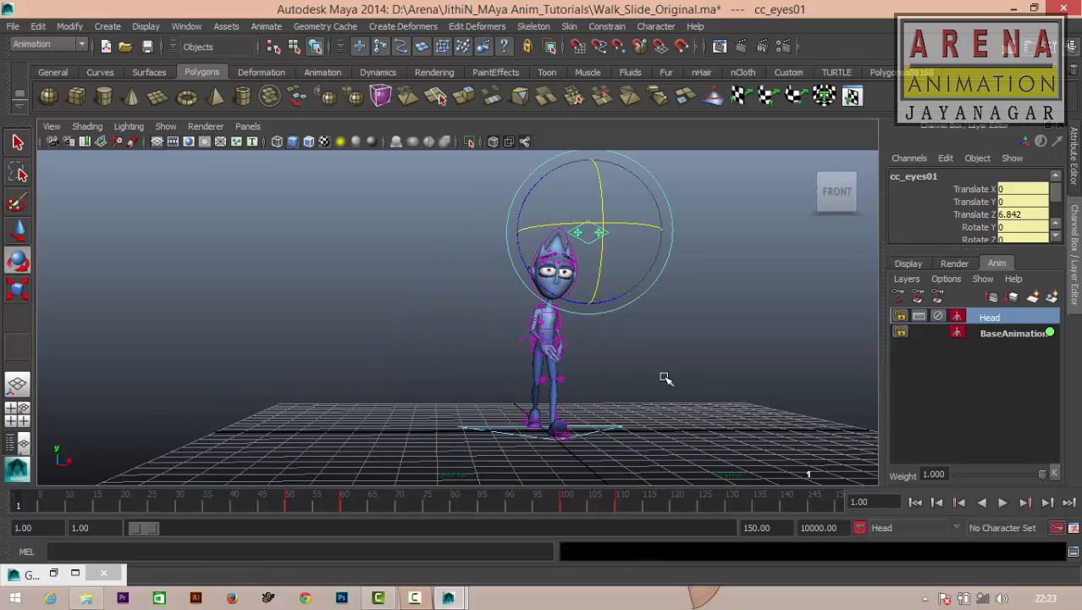
alt+middle_drag(664, 377, 645, 389)
key(alt+v)
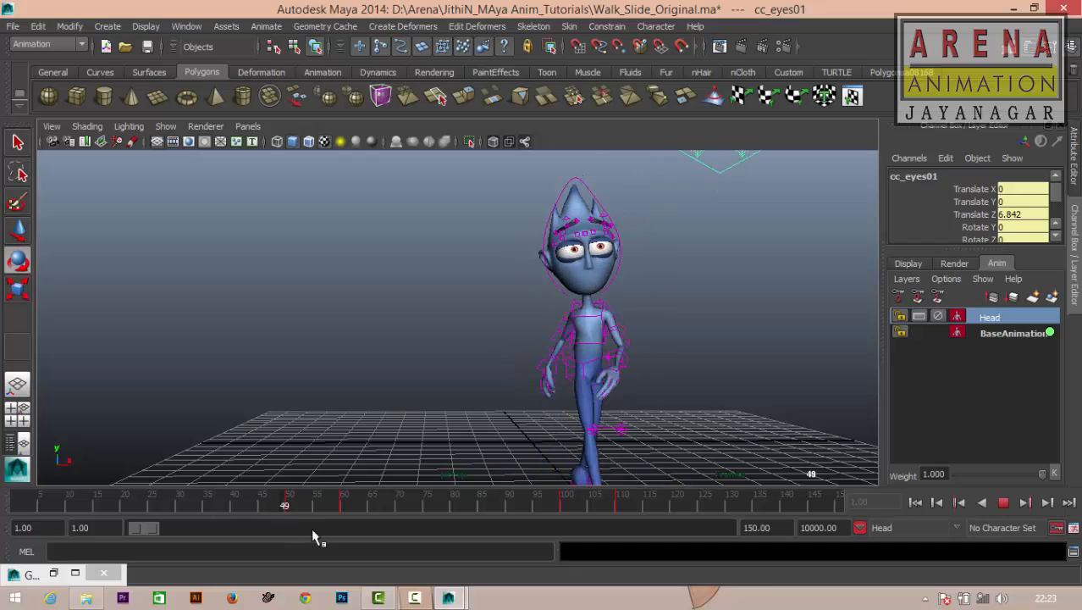
key(alt+v)
alt+right_drag(689, 435, 587, 386)
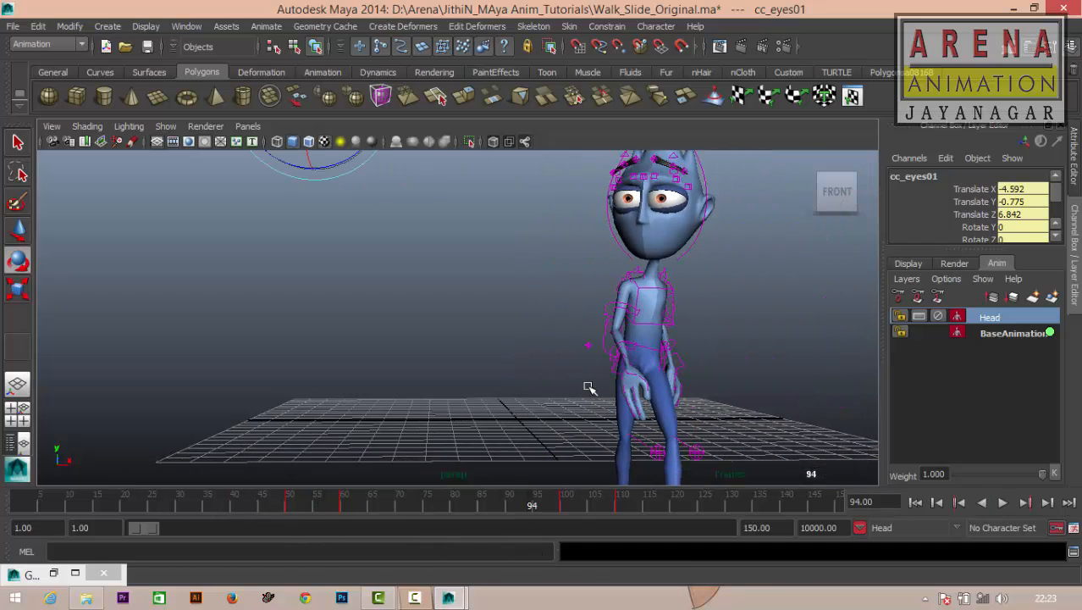
alt+middle_drag(587, 387, 596, 427)
drag(501, 525, 674, 507)
Play the walk from frame 1 and hide the rig's control curves in the viewport.
key(alt+shift+v)
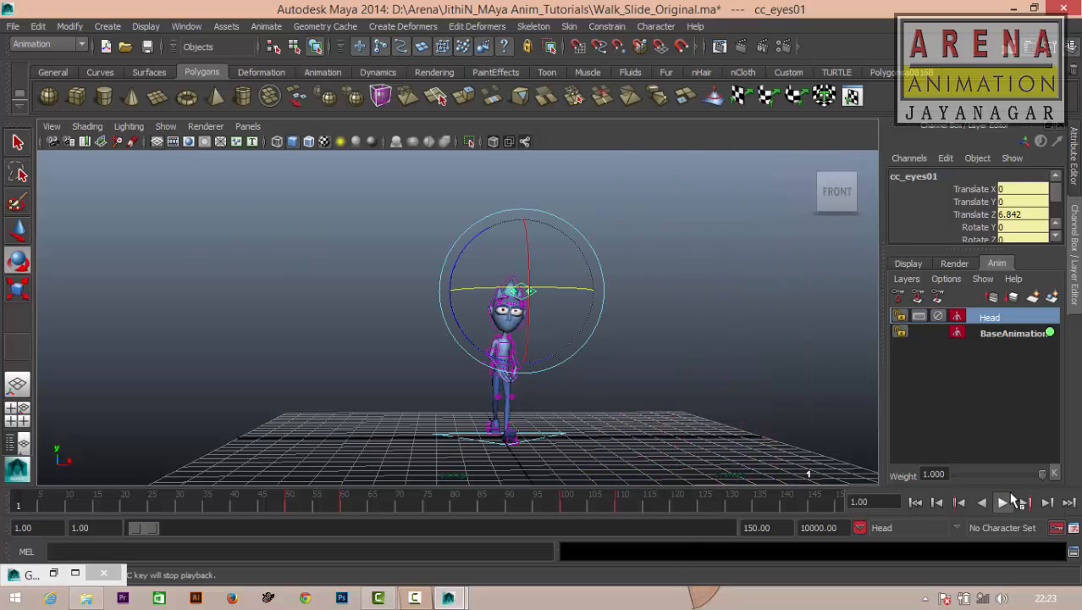
click(1011, 501)
click(163, 127)
click(192, 71)
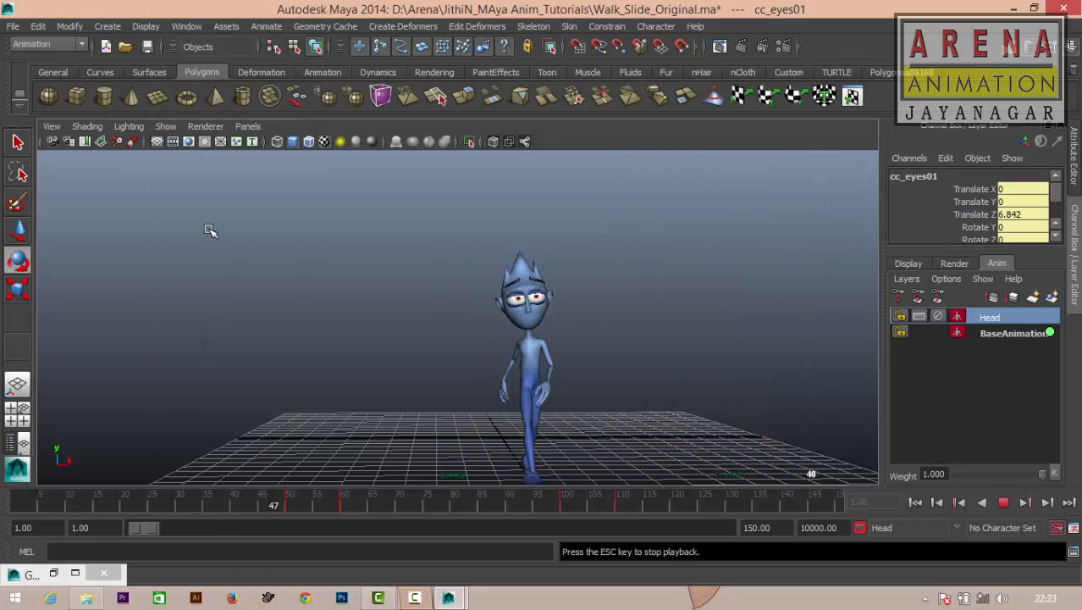